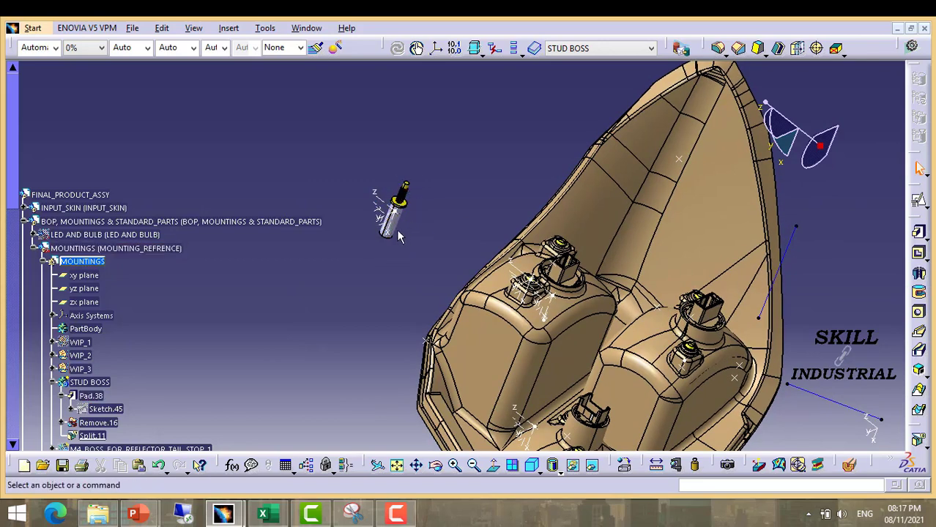
Locate the STUD_1 and STUD BOSS bodies of the MOUNTINGS part in the tree and in the model
{"action": "middle_click_drag", "start_coordinate": [439, 232], "coordinate": [399, 184]}
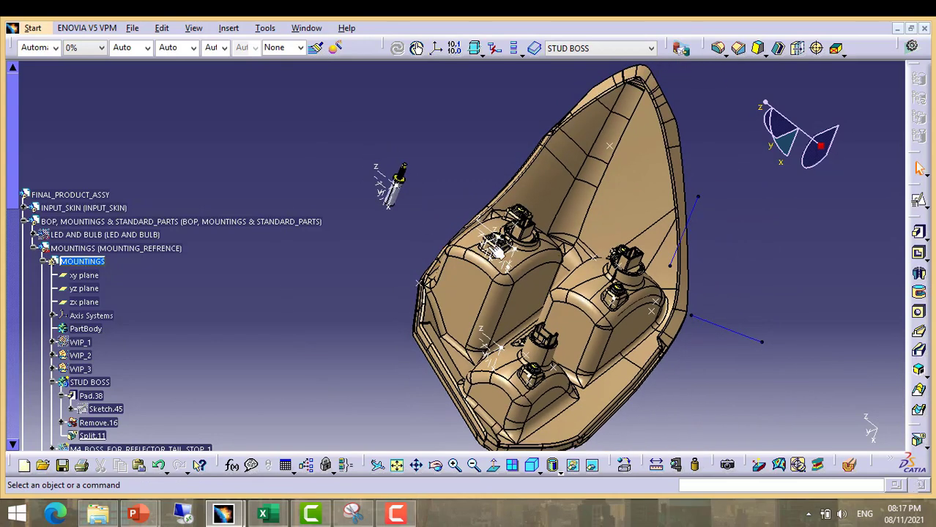
{"action": "middle_click_drag", "start_coordinate": [479, 238], "coordinate": [504, 239]}
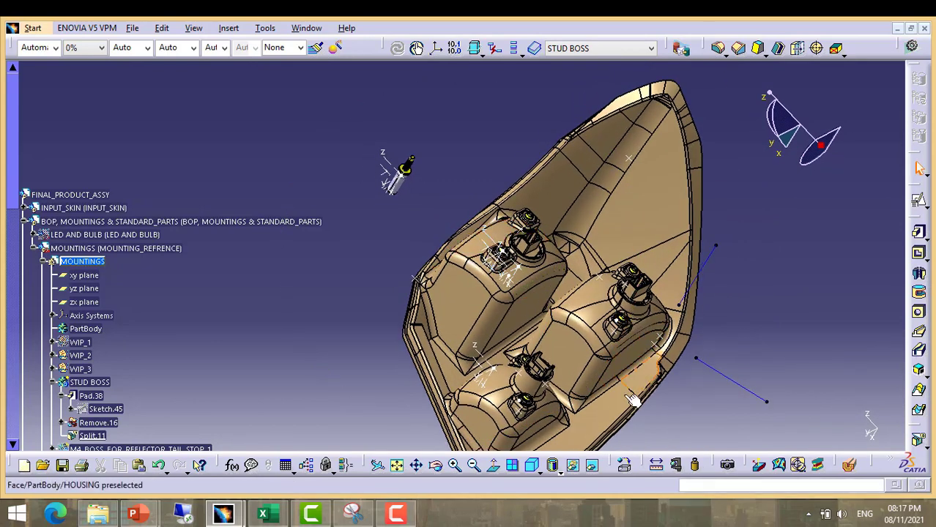
{"action": "middle_click_drag", "start_coordinate": [631, 399], "coordinate": [419, 212]}
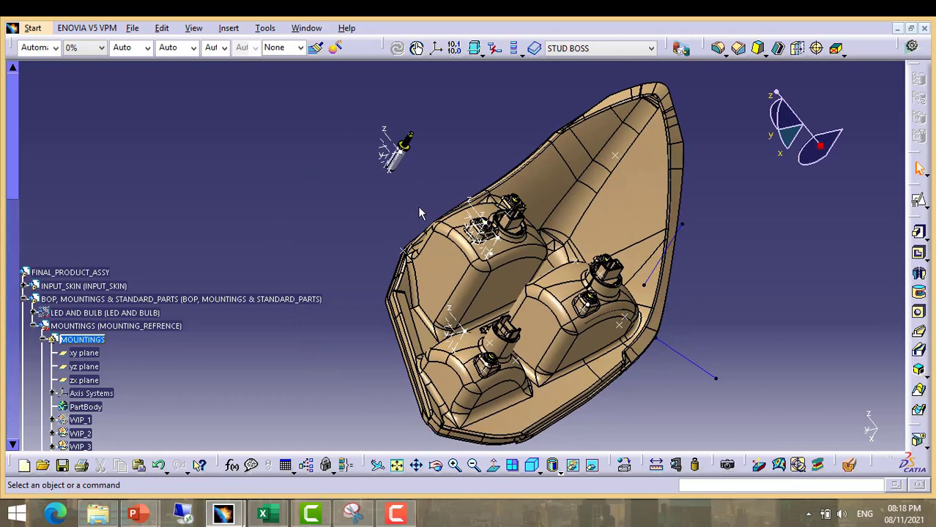
{"action": "scroll", "coordinate": [113, 337], "scroll_direction": "down", "scroll_amount": 3}
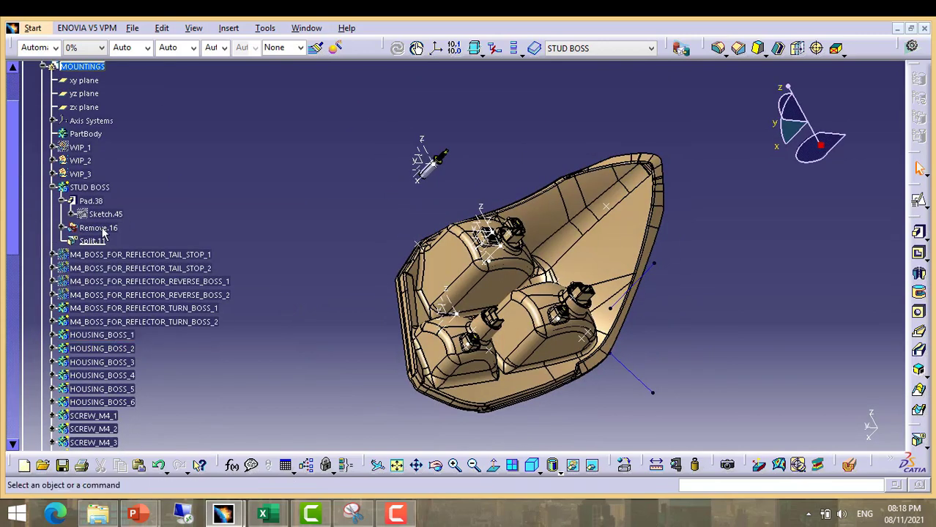
{"action": "scroll", "coordinate": [88, 322], "scroll_direction": "down", "scroll_amount": 3}
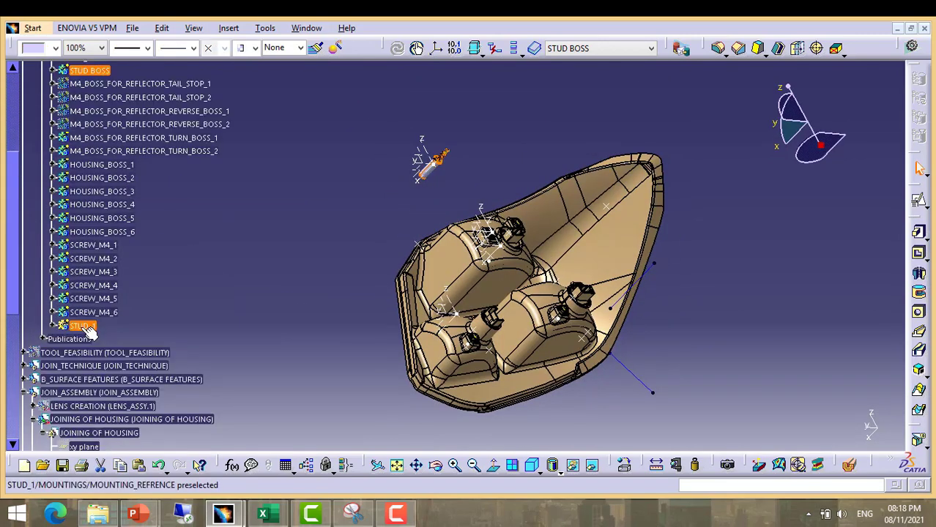
{"action": "left_click", "coordinate": [83, 325]}
{"action": "scroll", "coordinate": [109, 290], "scroll_direction": "up", "scroll_amount": 4}
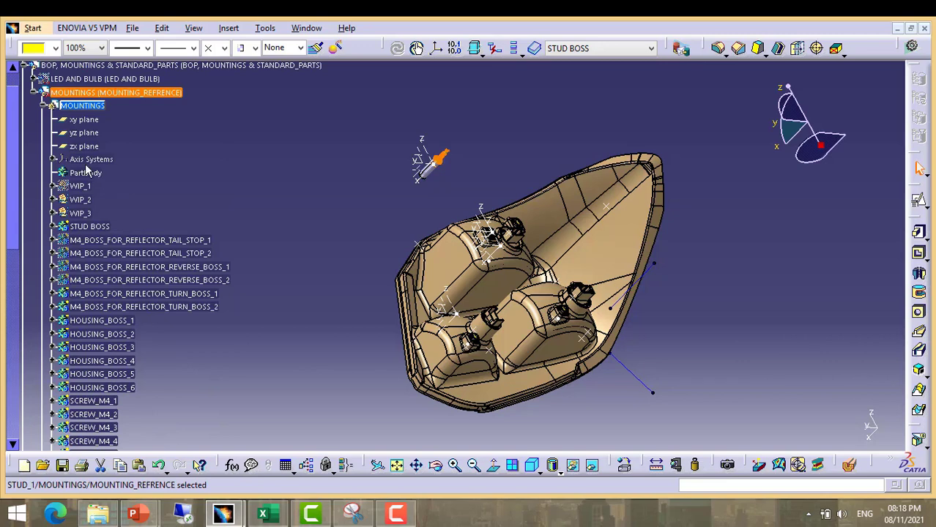
{"action": "left_click", "coordinate": [88, 227]}
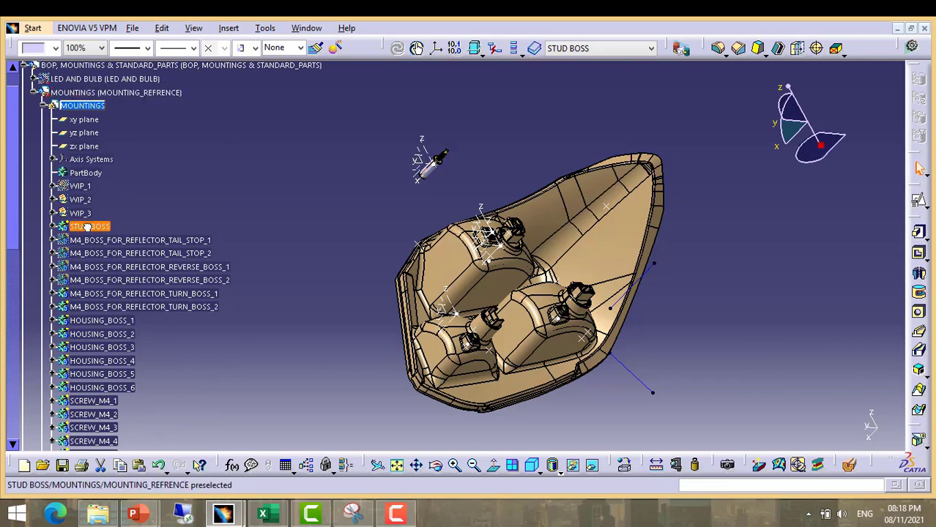
{"action": "left_click", "coordinate": [204, 214]}
Reorder the children of the MOUNTINGS part so that STUD BOSS comes directly after STUD_1 at the end of the list
{"action": "left_click", "coordinate": [82, 105]}
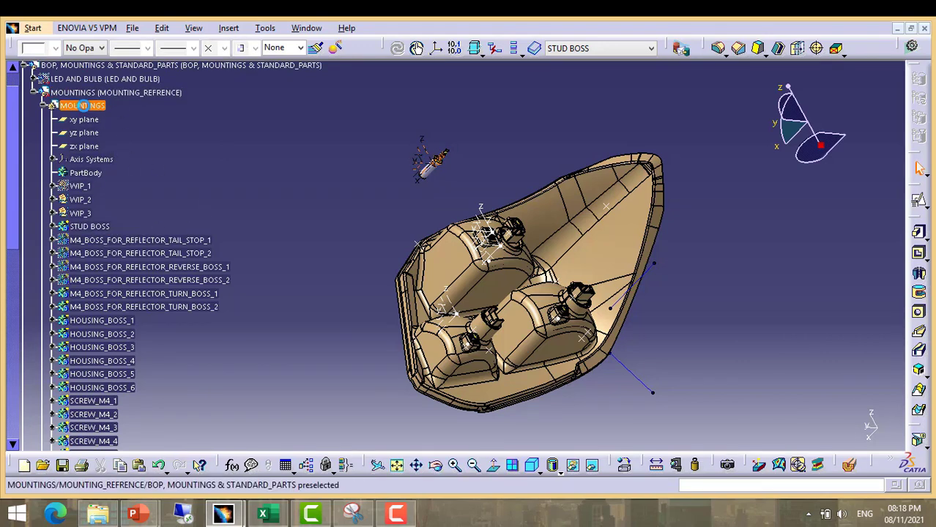
{"action": "right_click", "coordinate": [90, 106]}
{"action": "mouse_move", "coordinate": [170, 377]}
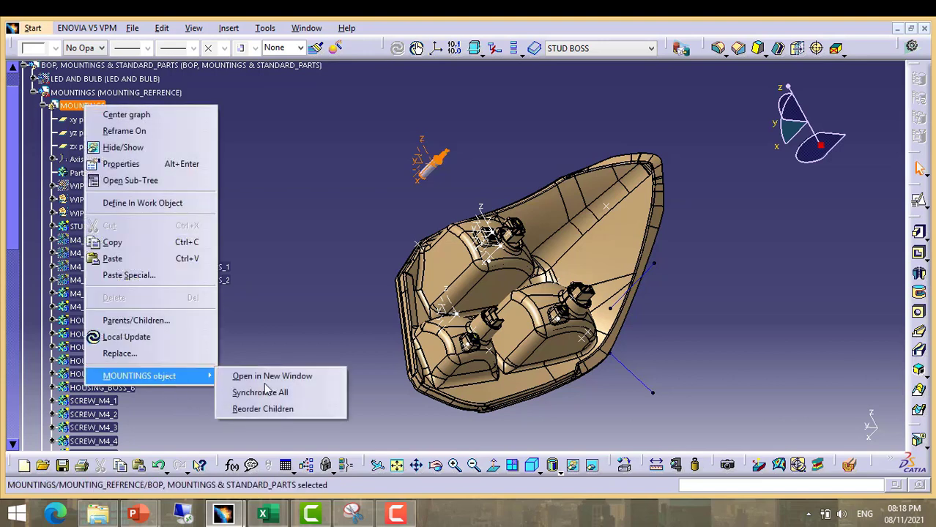
{"action": "left_click", "coordinate": [256, 410]}
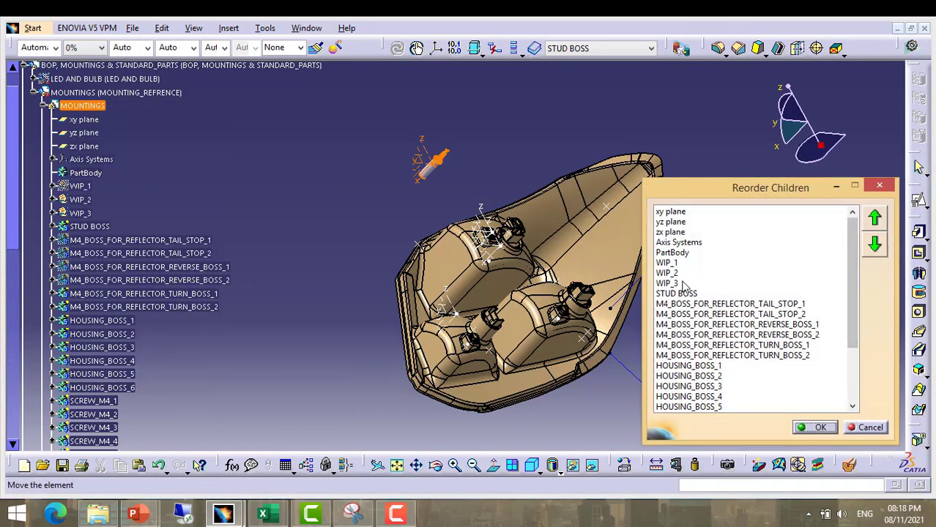
{"action": "left_click", "coordinate": [688, 293]}
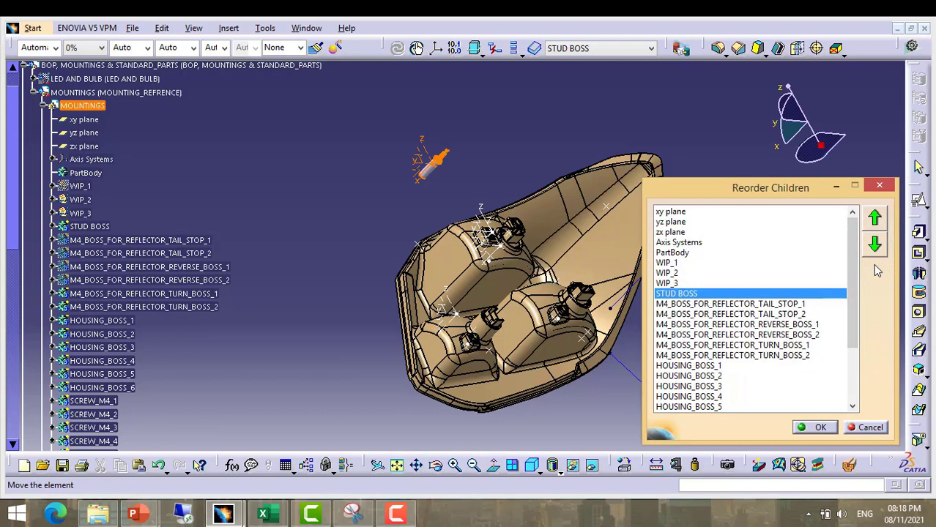
{"action": "left_click", "coordinate": [875, 247]}
{"action": "left_click", "coordinate": [875, 247]}
{"action": "left_click", "coordinate": [876, 247]}
{"action": "left_click", "coordinate": [875, 247]}
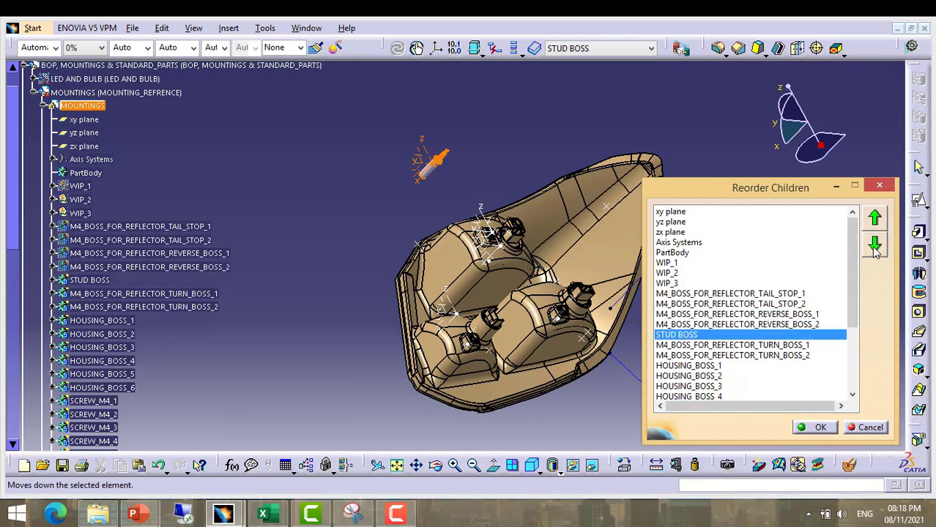
{"action": "left_click", "coordinate": [875, 247]}
{"action": "left_click", "coordinate": [875, 247]}
{"action": "left_click", "coordinate": [875, 247]}
{"action": "left_click", "coordinate": [875, 247]}
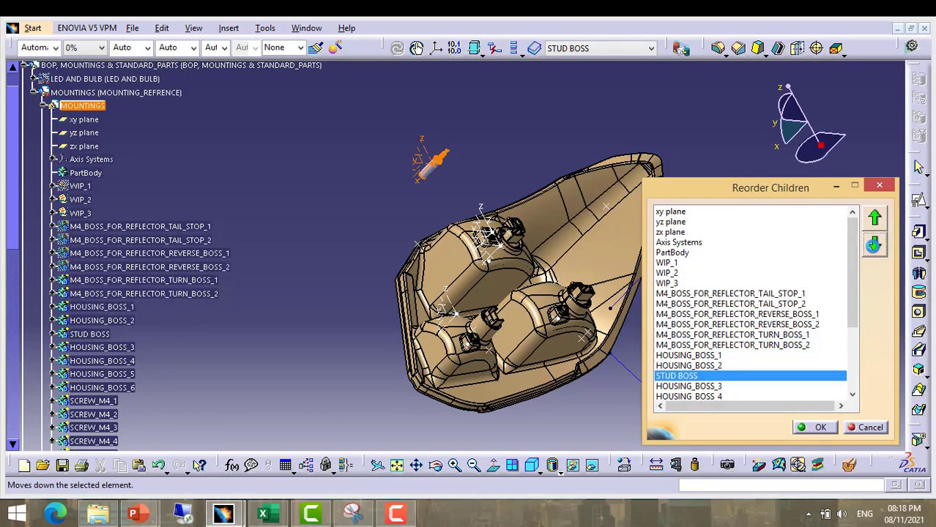
{"action": "left_click", "coordinate": [875, 247]}
{"action": "left_click", "coordinate": [875, 247]}
{"action": "left_click", "coordinate": [875, 247]}
{"action": "left_click", "coordinate": [875, 247]}
{"action": "left_click", "coordinate": [875, 247]}
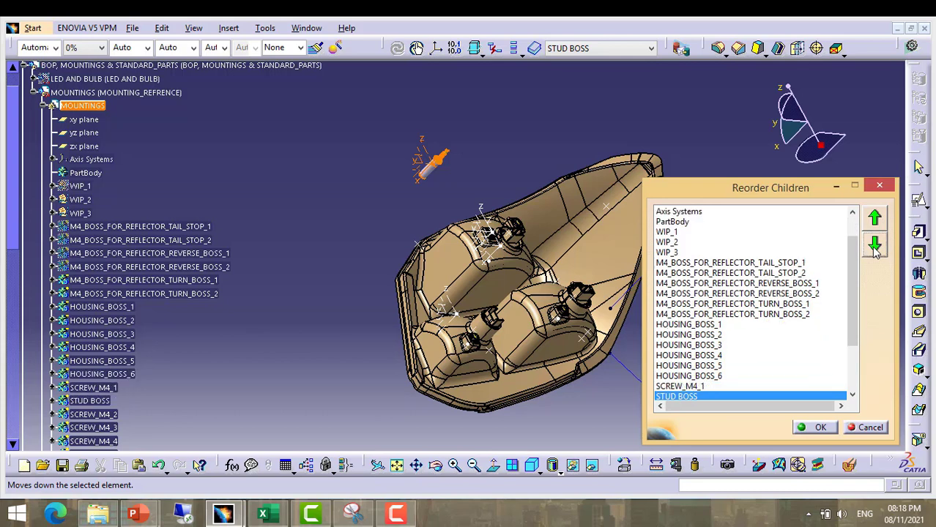
{"action": "left_click", "coordinate": [875, 247]}
{"action": "left_click", "coordinate": [875, 247]}
{"action": "left_click", "coordinate": [875, 247]}
{"action": "left_click", "coordinate": [875, 247]}
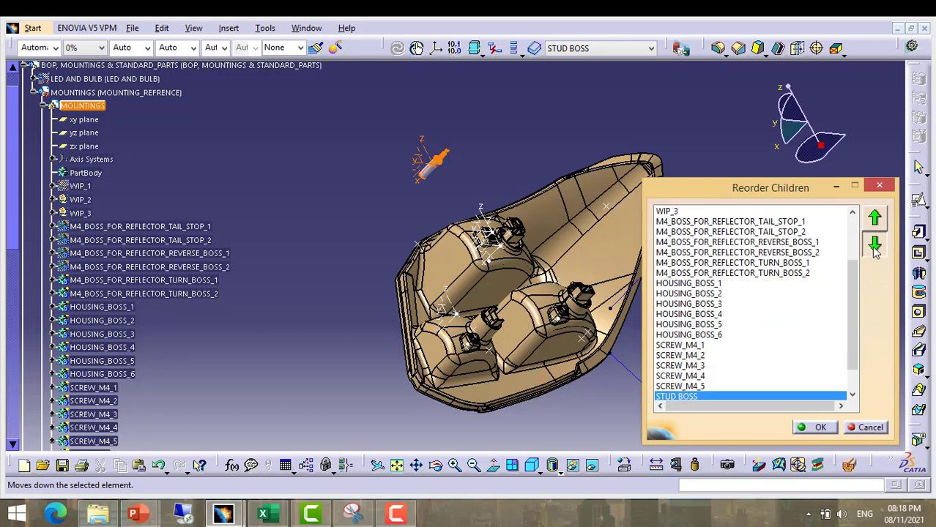
{"action": "left_click", "coordinate": [875, 247]}
{"action": "left_click", "coordinate": [875, 247]}
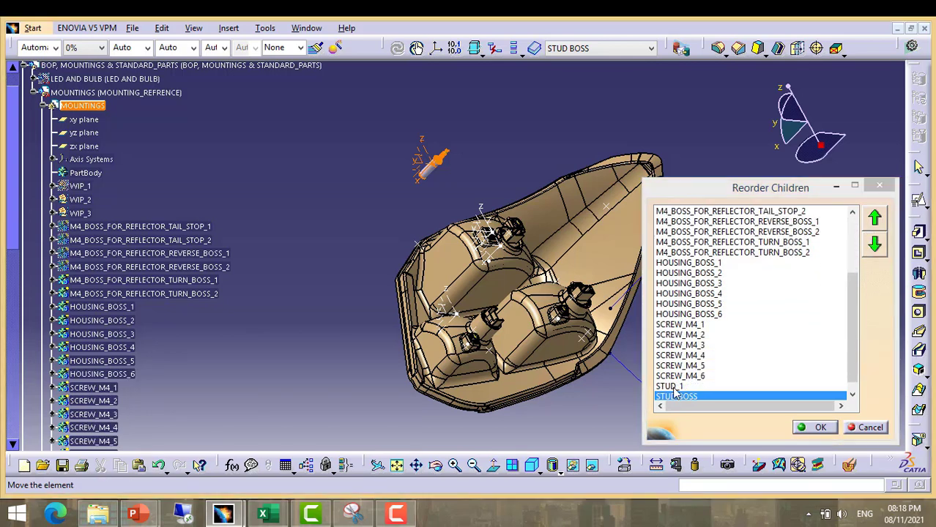
{"action": "left_click", "coordinate": [817, 427]}
Copy the STUD_1 body from the MOUNTINGS part
{"action": "scroll", "coordinate": [103, 361], "scroll_direction": "down", "scroll_amount": 8}
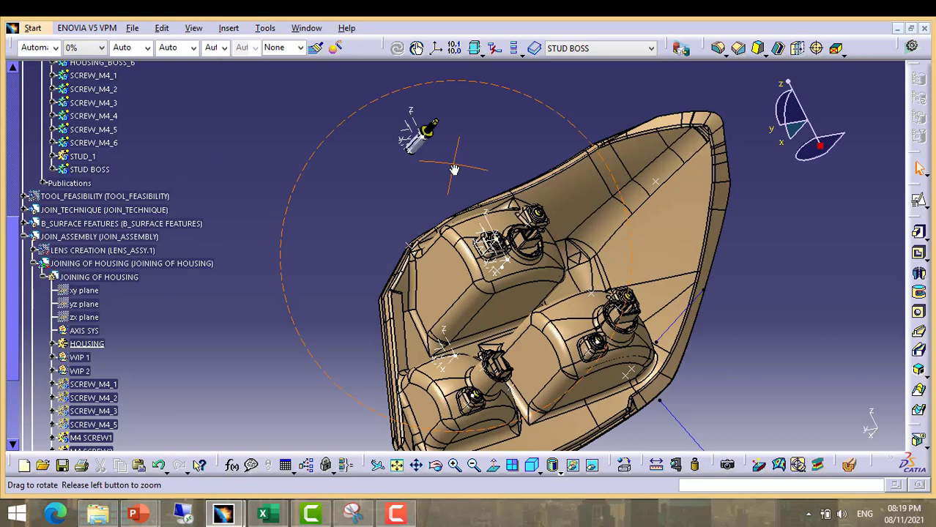
{"action": "scroll", "coordinate": [117, 191], "scroll_direction": "up", "scroll_amount": 3}
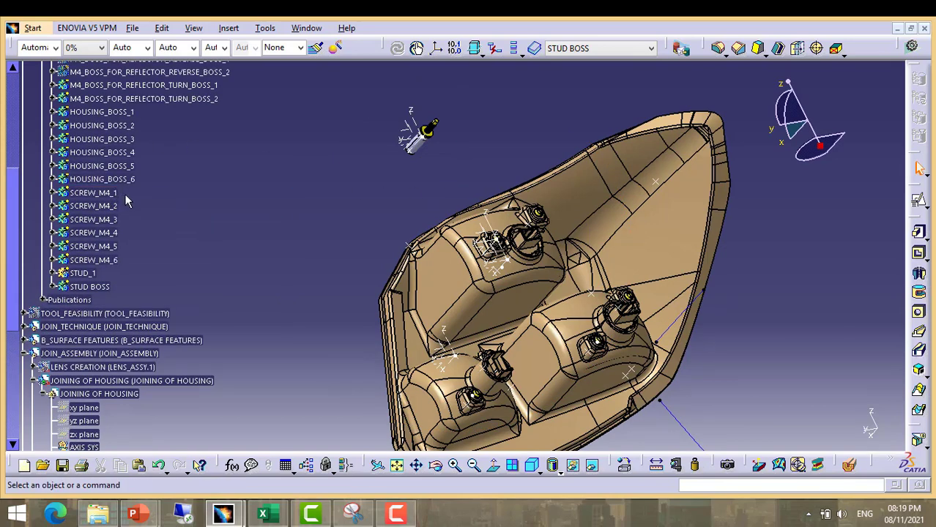
{"action": "left_click", "coordinate": [91, 287]}
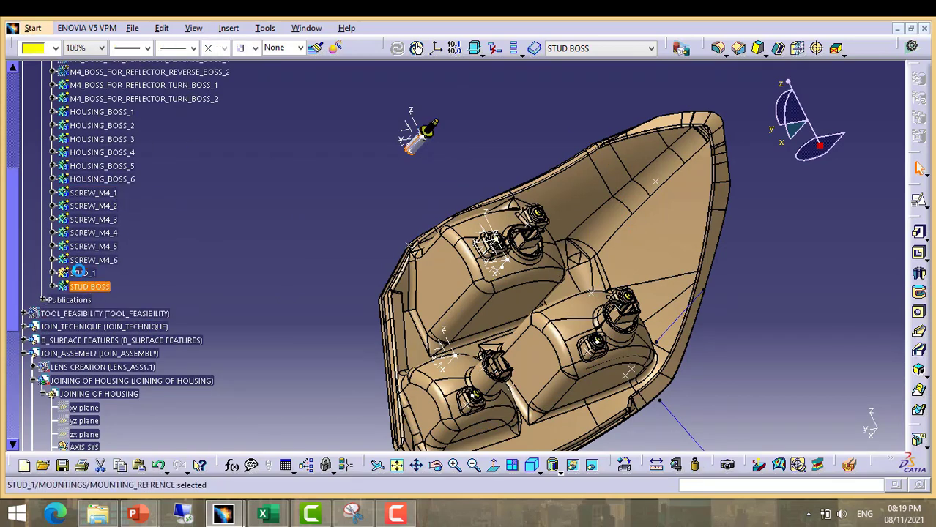
{"action": "left_click", "coordinate": [82, 272]}
{"action": "middle_click_drag", "start_coordinate": [388, 219], "coordinate": [345, 213]}
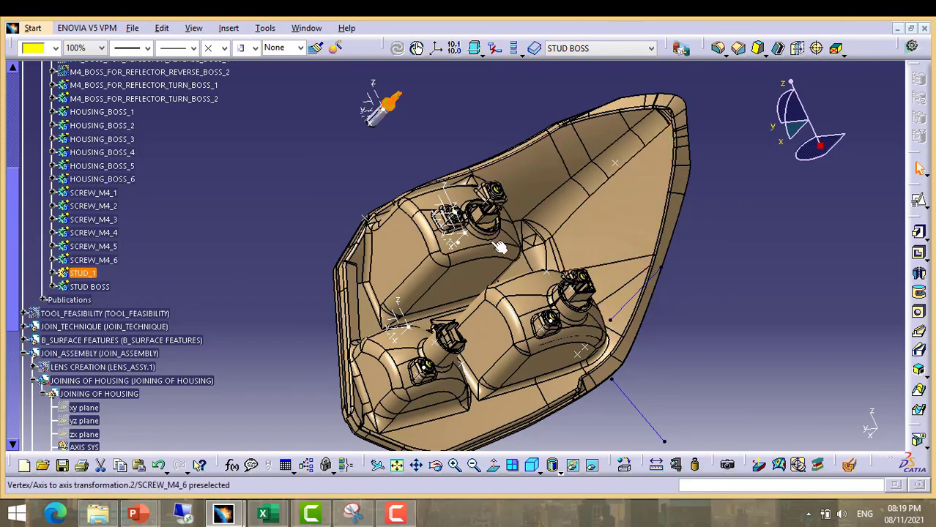
{"action": "right_click", "coordinate": [80, 273]}
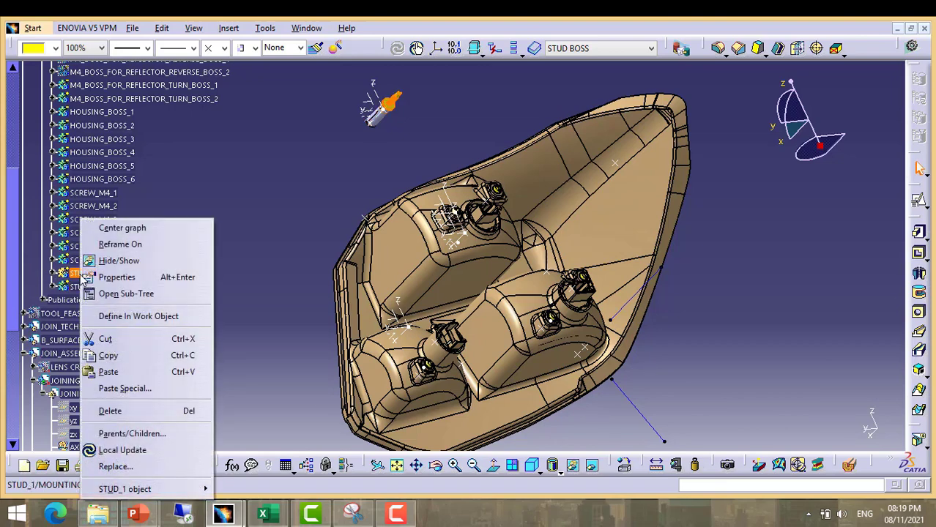
{"action": "left_click", "coordinate": [251, 210]}
{"action": "right_click", "coordinate": [80, 273]}
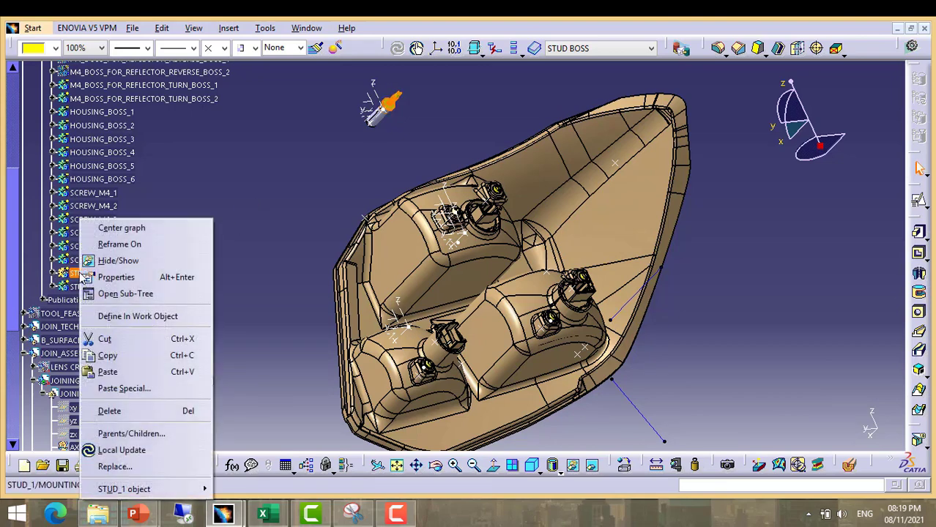
{"action": "left_click", "coordinate": [122, 358]}
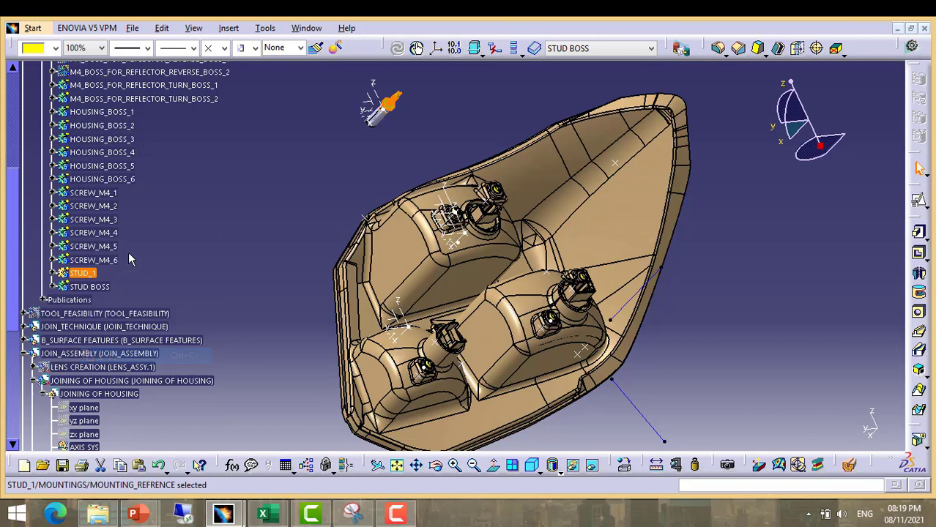
Paste the copied stud body into the MOUNTINGS part with Paste Special, using the As Result With Link format
{"action": "scroll", "coordinate": [103, 277], "scroll_direction": "up", "scroll_amount": 5}
{"action": "left_click", "coordinate": [84, 106]}
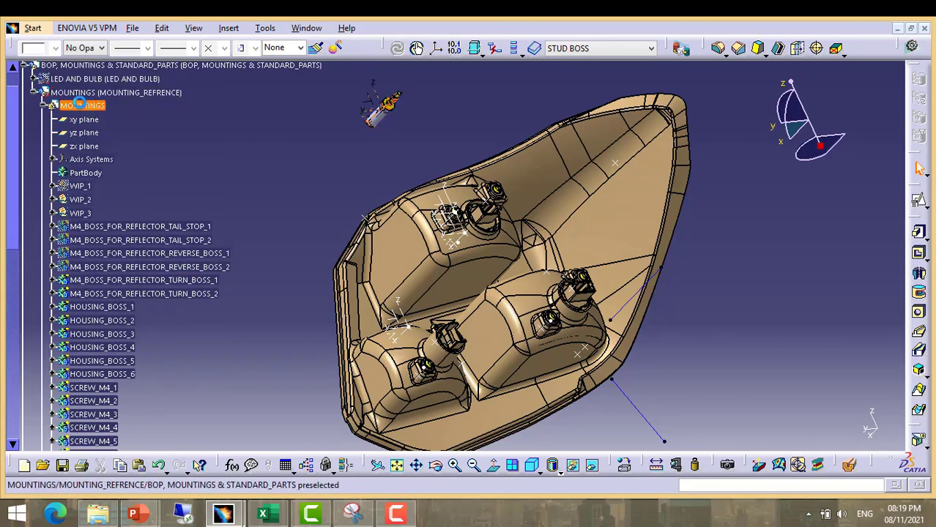
{"action": "right_click", "coordinate": [84, 106]}
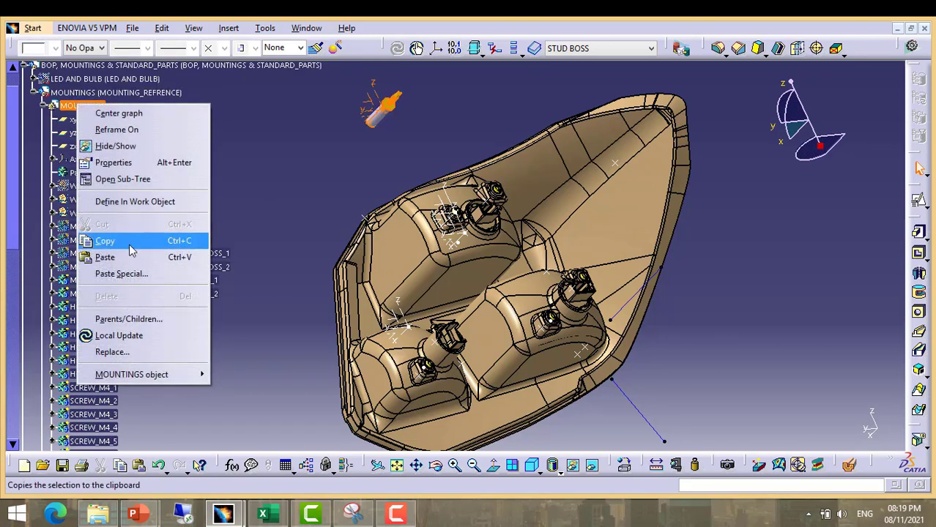
{"action": "left_click", "coordinate": [125, 274]}
{"action": "left_click", "coordinate": [809, 361]}
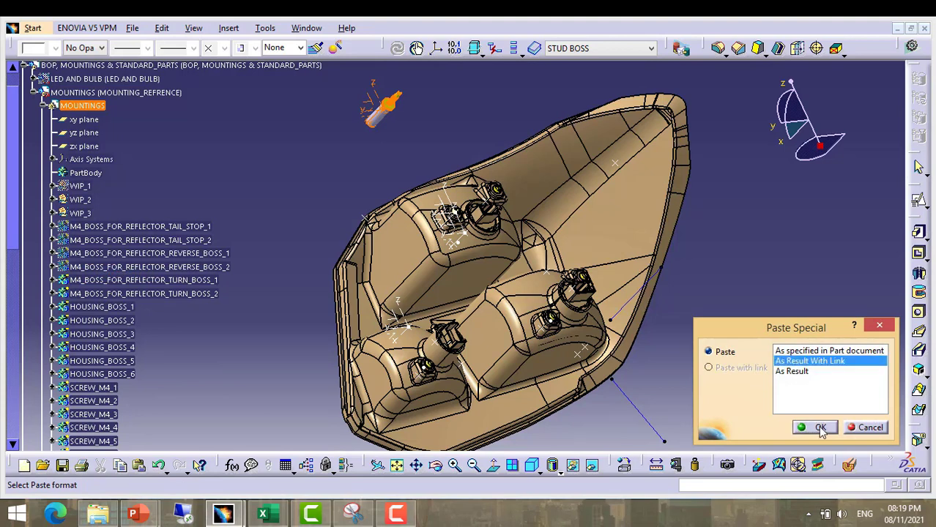
{"action": "left_click", "coordinate": [818, 427]}
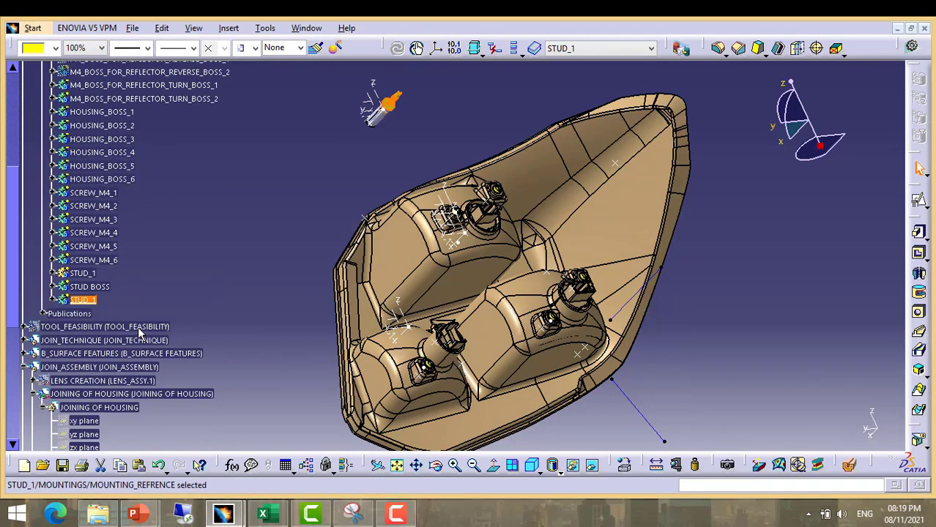
Rename the pasted stud body below STUD BOSS as STUD_2
{"action": "right_click", "coordinate": [86, 301]}
{"action": "left_click", "coordinate": [116, 77]}
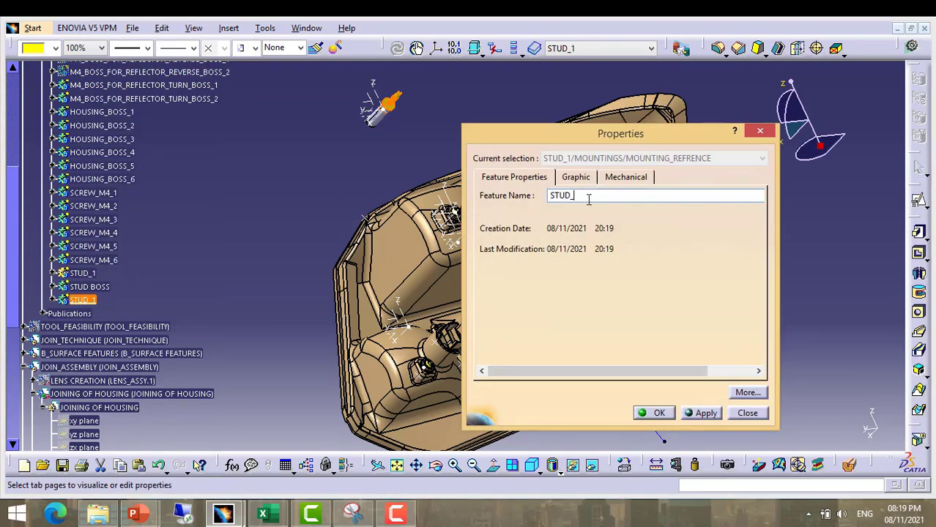
{"action": "type", "text": "STUD_2"}
{"action": "left_click", "coordinate": [658, 414]}
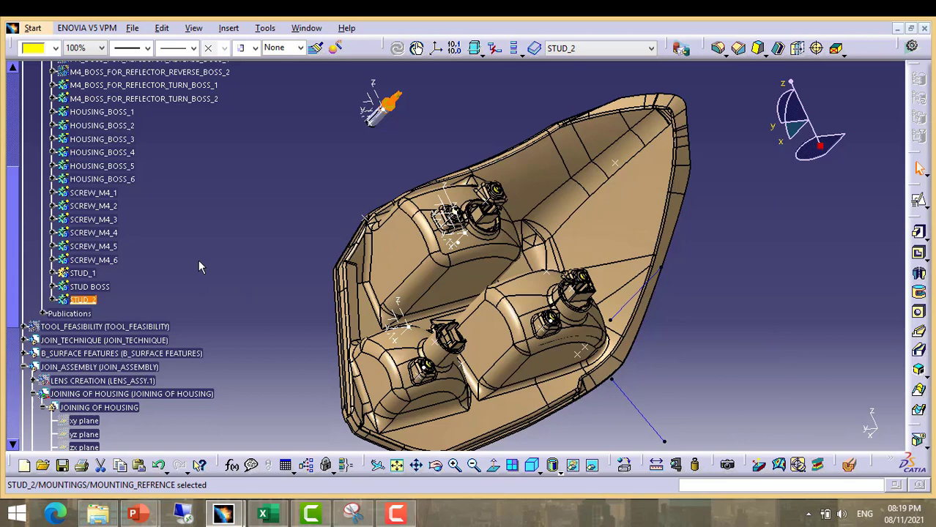
Copy the original STUD_1 body again and paste it into the MOUNTINGS part As Result With Link
{"action": "right_click", "coordinate": [82, 273]}
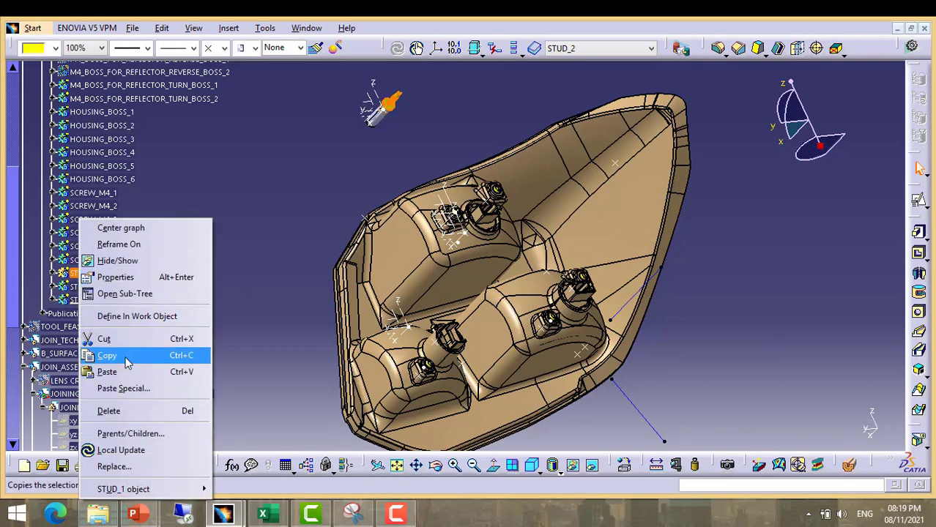
{"action": "left_click", "coordinate": [107, 356]}
{"action": "scroll", "coordinate": [142, 184], "scroll_direction": "up", "scroll_amount": 6}
{"action": "right_click", "coordinate": [95, 145]}
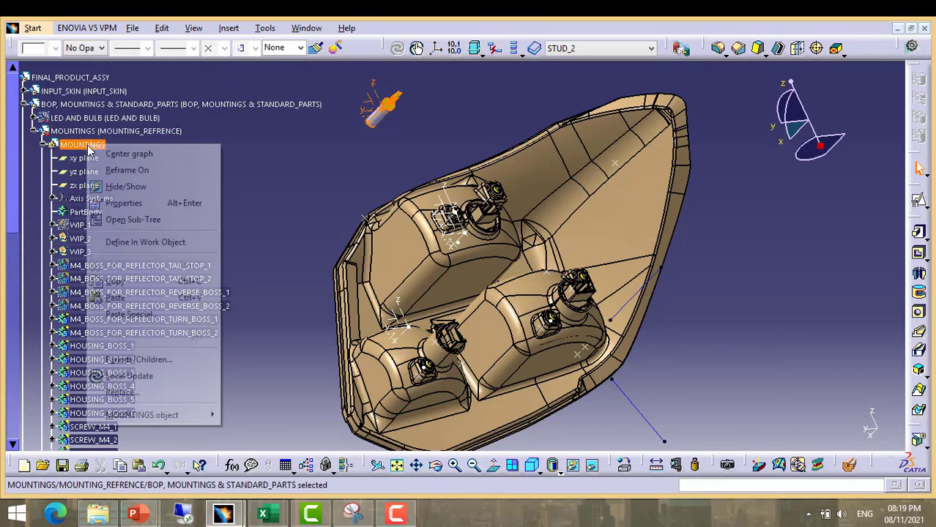
{"action": "left_click", "coordinate": [110, 313]}
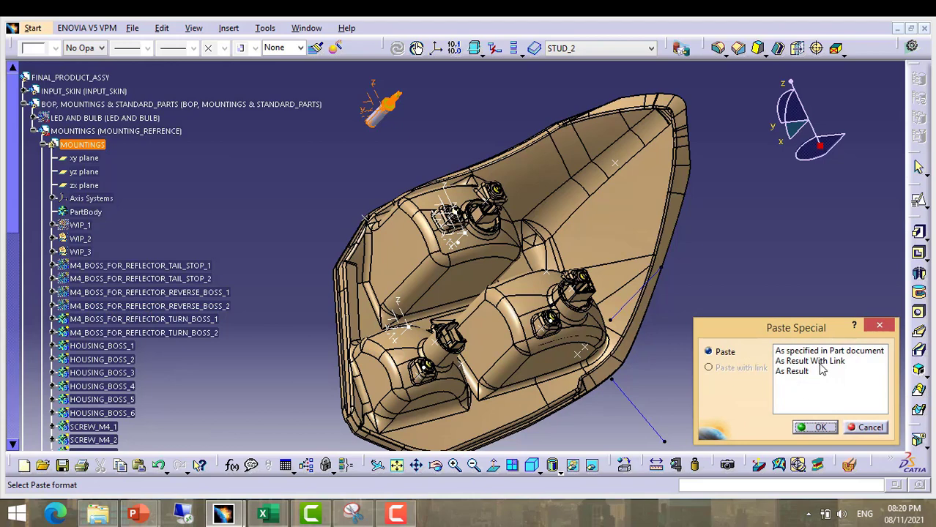
{"action": "left_click", "coordinate": [820, 362]}
{"action": "left_click", "coordinate": [814, 426]}
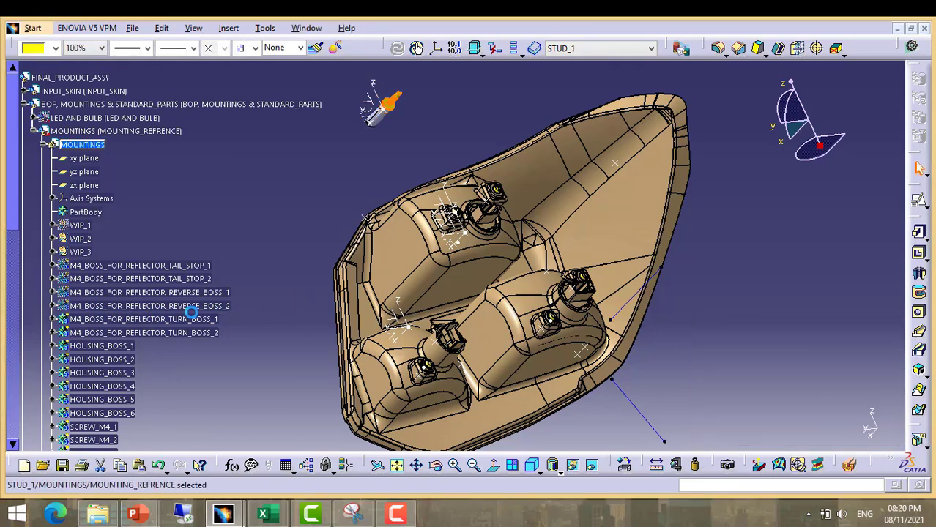
Rename the newly pasted stud body below STUD_2 as STUD_3
{"action": "scroll", "coordinate": [141, 317], "scroll_direction": "down", "scroll_amount": 5}
{"action": "right_click", "coordinate": [83, 352]}
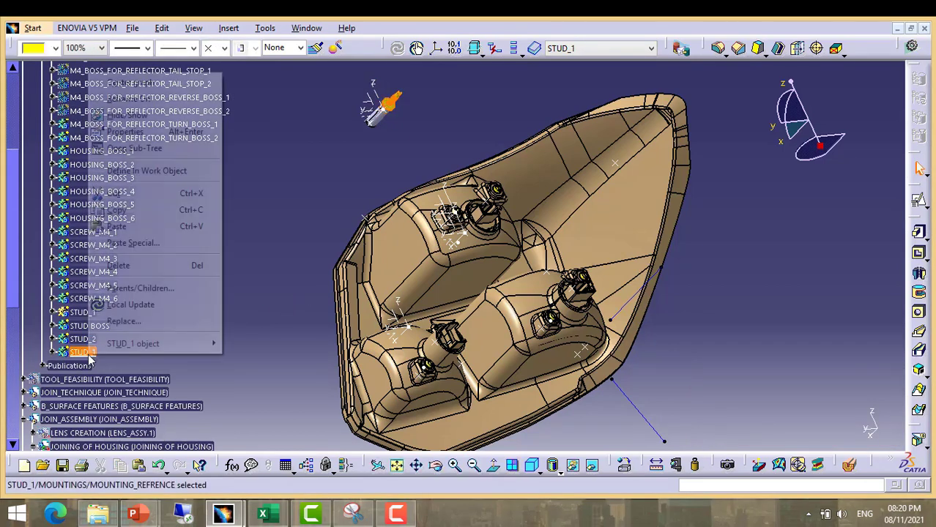
{"action": "left_click", "coordinate": [128, 133]}
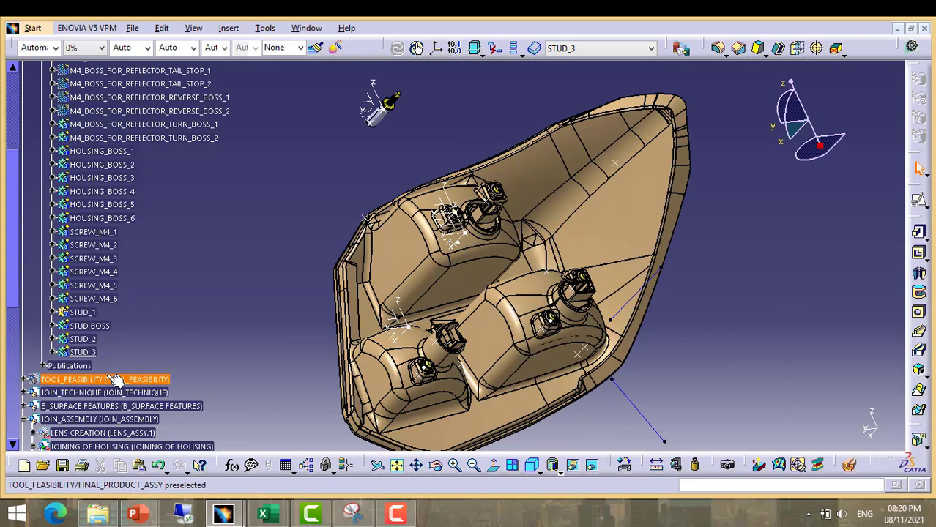
Copy the STUD BOSS body and paste it into the MOUNTINGS part with Paste Special, As Result With Link
{"action": "left_click", "coordinate": [88, 313]}
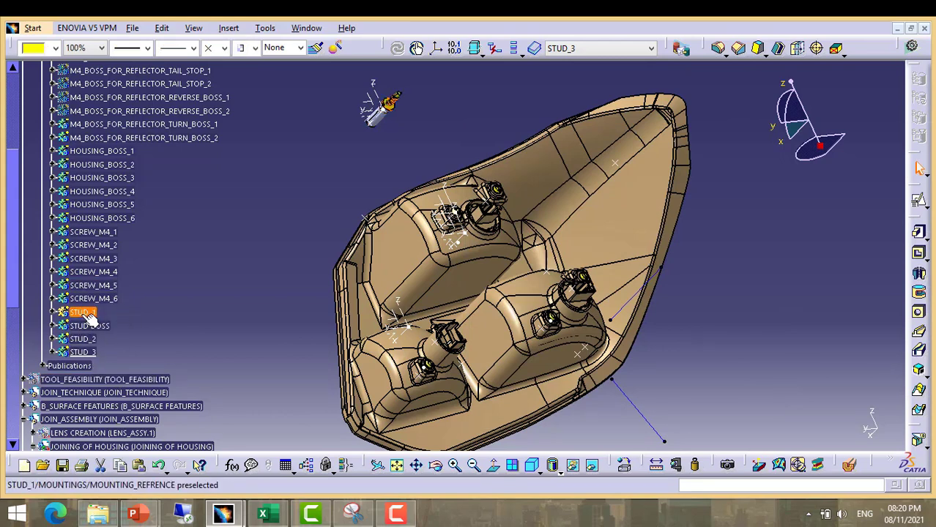
{"action": "left_click", "coordinate": [93, 325]}
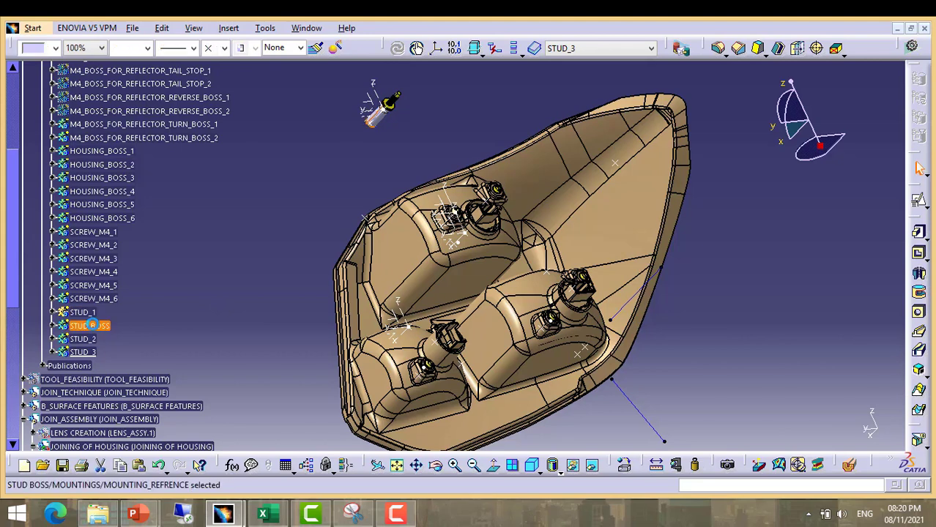
{"action": "right_click", "coordinate": [102, 331]}
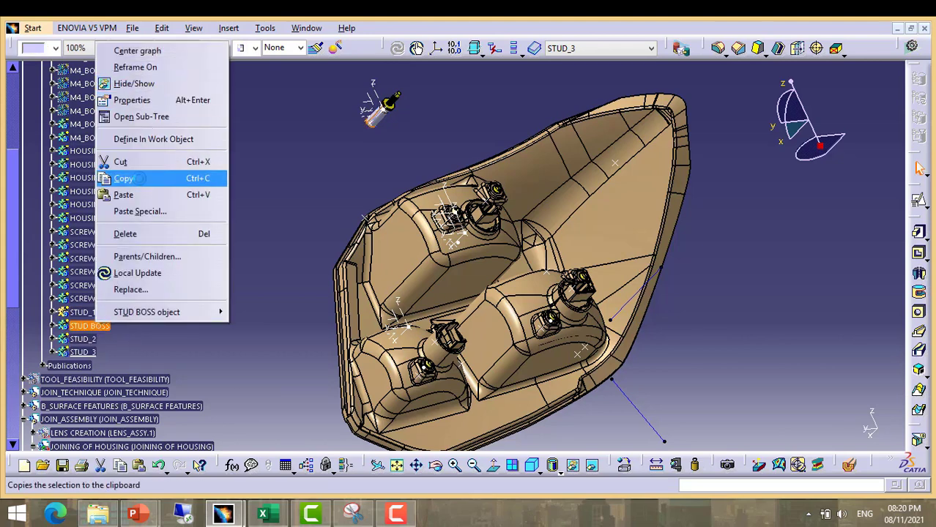
{"action": "left_click", "coordinate": [123, 178]}
{"action": "scroll", "coordinate": [94, 209], "scroll_direction": "up", "scroll_amount": 6}
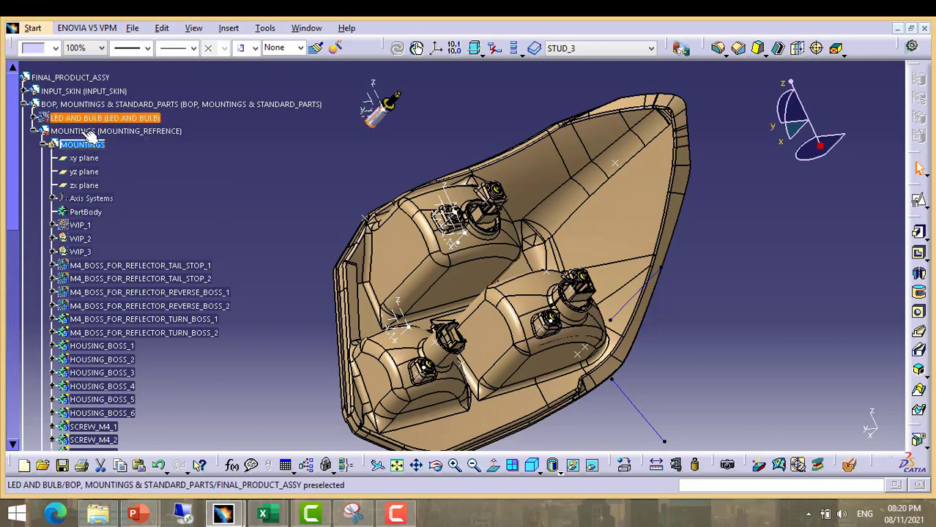
{"action": "right_click", "coordinate": [85, 145]}
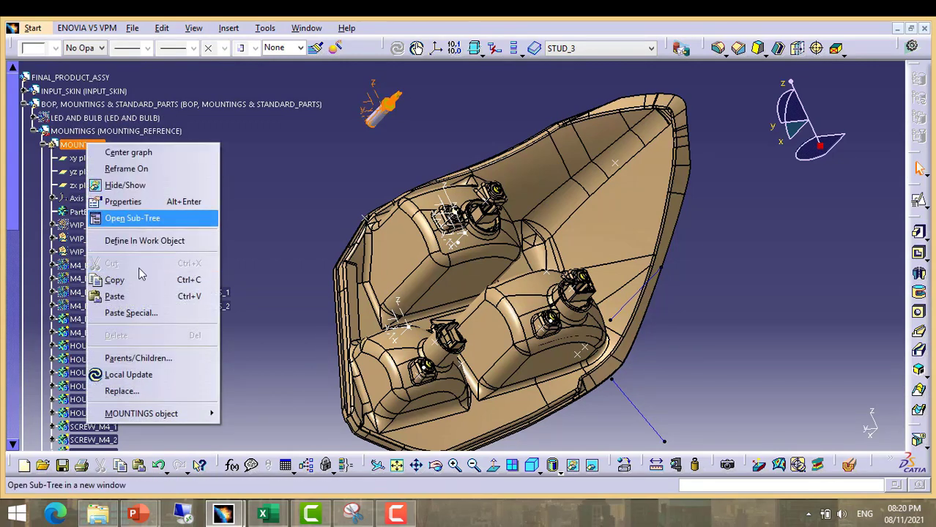
{"action": "left_click", "coordinate": [131, 313]}
{"action": "left_click", "coordinate": [808, 362]}
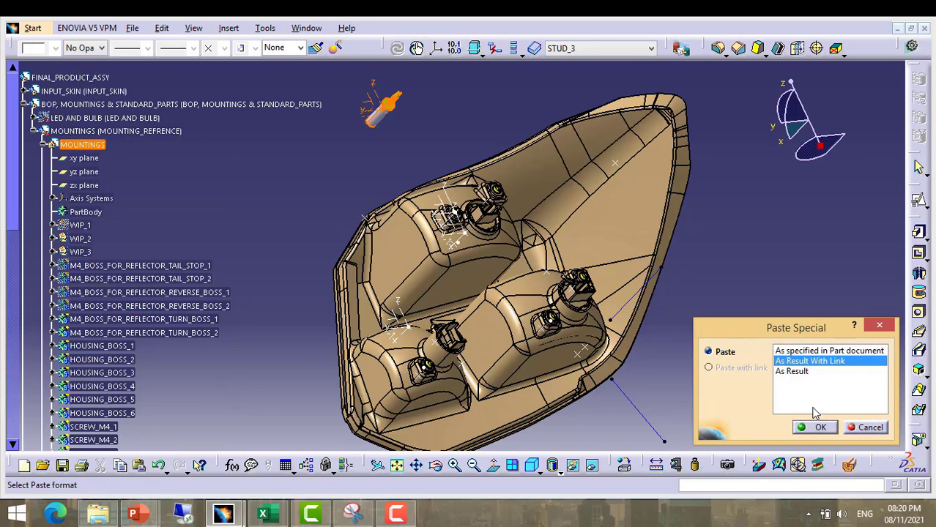
{"action": "left_click", "coordinate": [815, 427]}
Rename the pasted stud boss body below STUD_3 as STUD BOSS_2
{"action": "scroll", "coordinate": [116, 252], "scroll_direction": "down", "scroll_amount": 6}
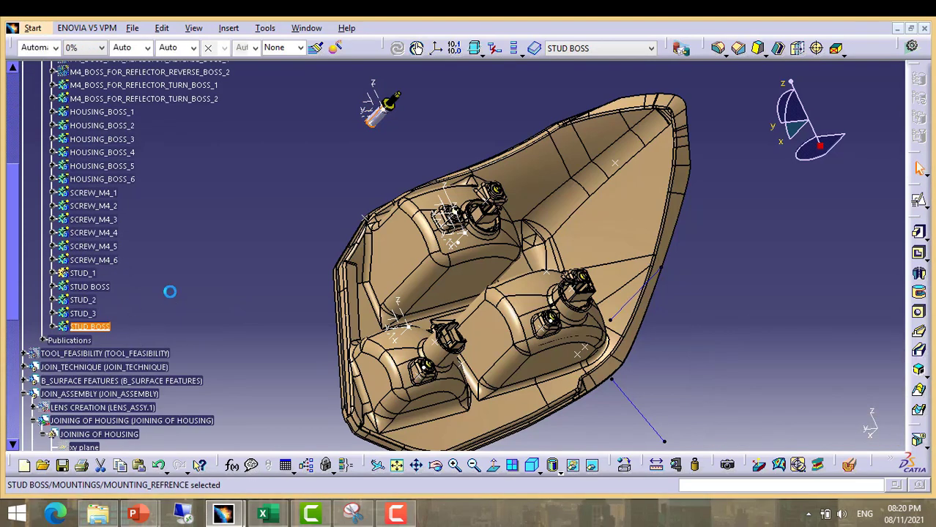
{"action": "left_click", "coordinate": [105, 328]}
{"action": "key", "text": "alt+Return"}
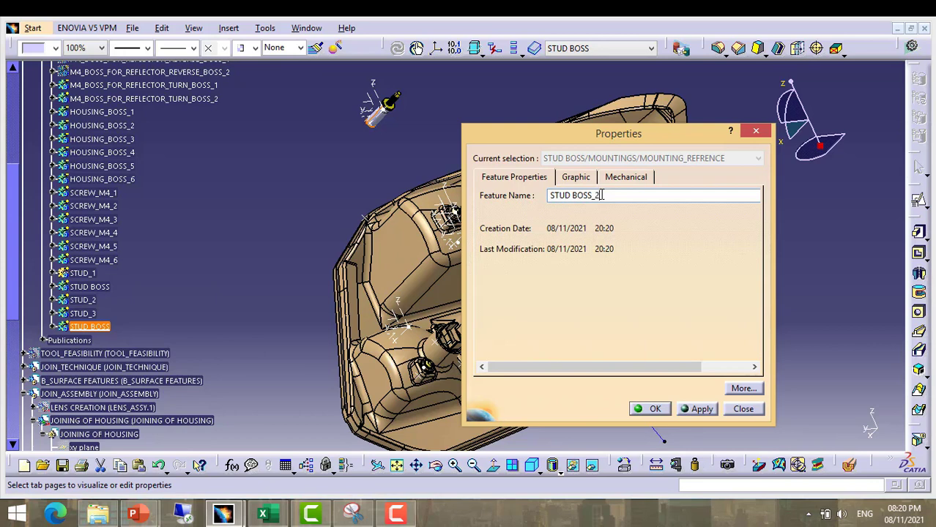
{"action": "type", "text": "_2"}
{"action": "left_click", "coordinate": [648, 409]}
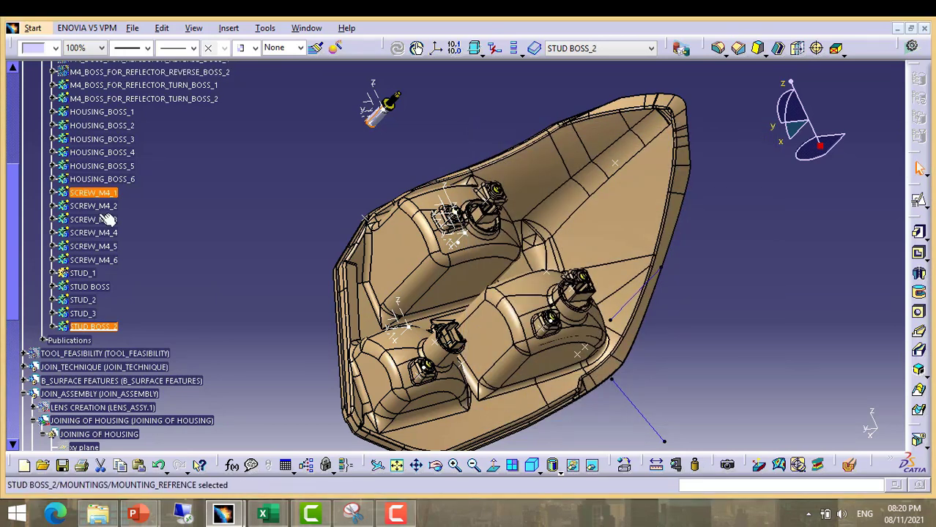
Copy the original STUD BOSS body again and paste it into the MOUNTINGS part As Result With Link
{"action": "left_click", "coordinate": [91, 286]}
{"action": "right_click", "coordinate": [88, 287]}
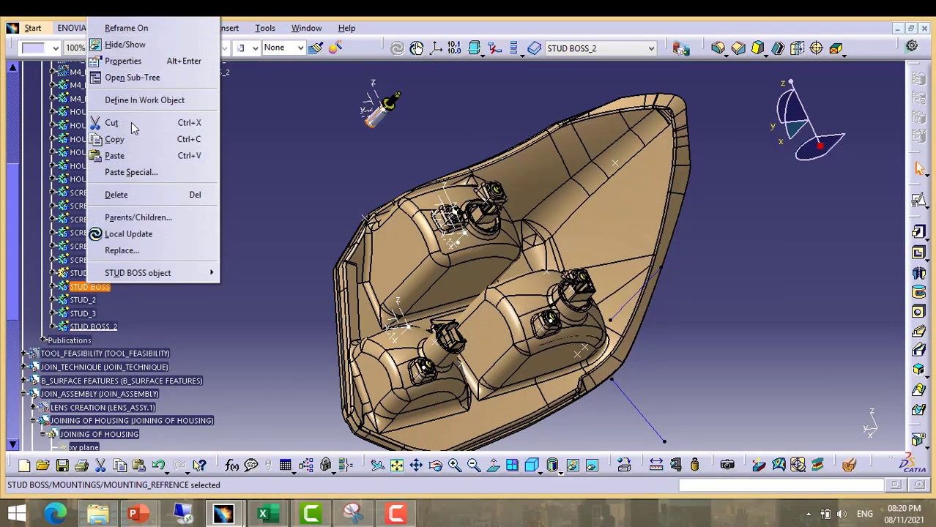
{"action": "left_click", "coordinate": [111, 123]}
{"action": "scroll", "coordinate": [110, 168], "scroll_direction": "up", "scroll_amount": 5}
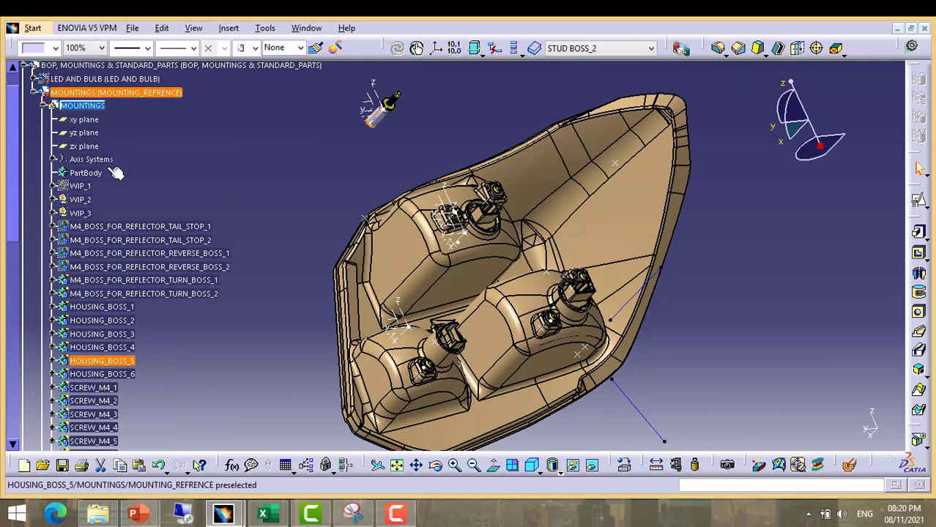
{"action": "right_click", "coordinate": [93, 108]}
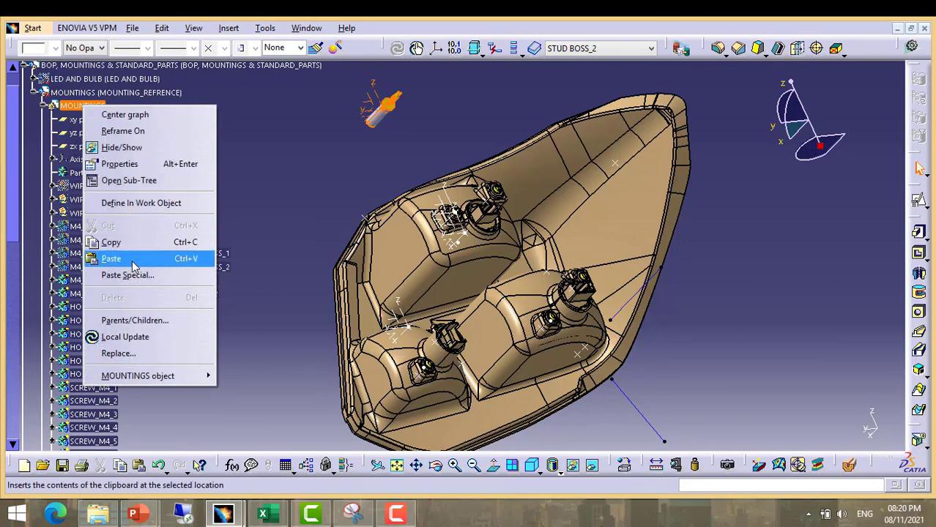
{"action": "left_click", "coordinate": [109, 273]}
{"action": "left_click", "coordinate": [808, 361]}
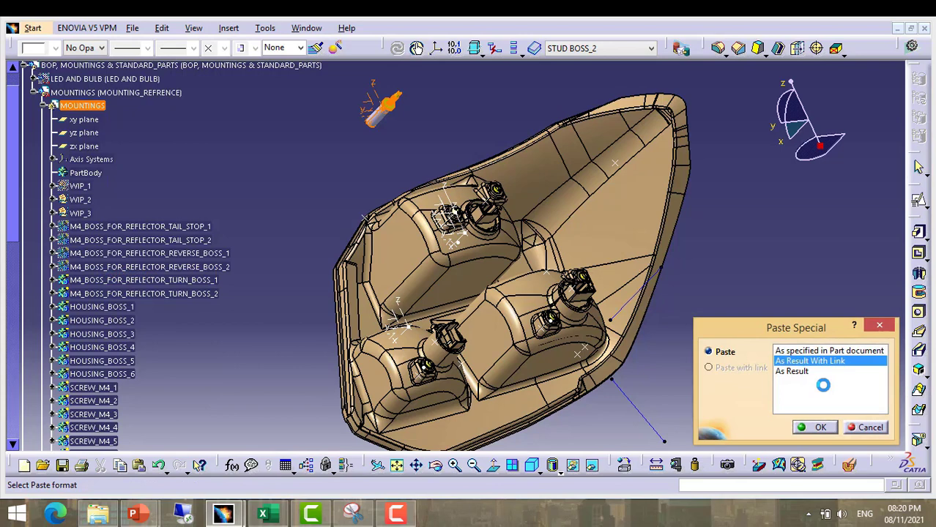
{"action": "left_click", "coordinate": [818, 427]}
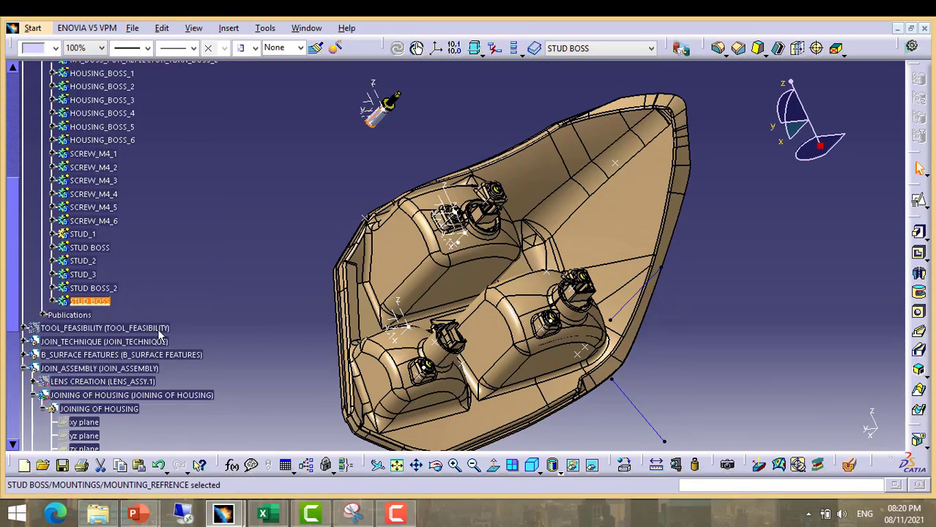
Rename the newly pasted stud boss body below STUD BOSS_2 as STUD BOSS_3
{"action": "left_click", "coordinate": [95, 301]}
{"action": "right_click", "coordinate": [95, 301]}
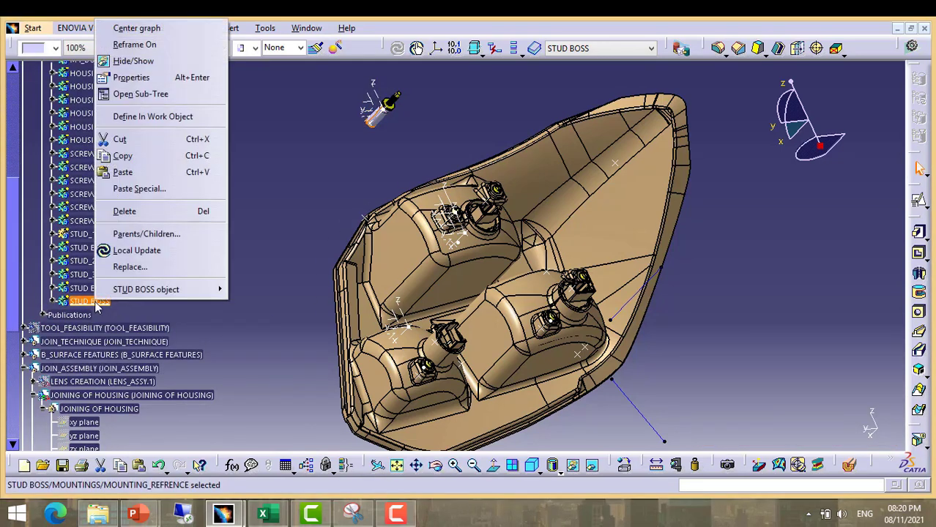
{"action": "left_click", "coordinate": [147, 78]}
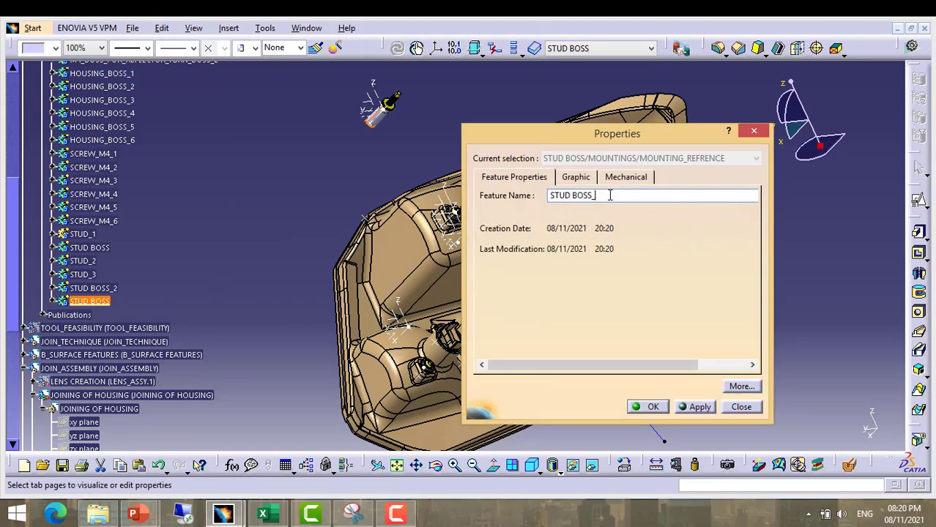
{"action": "type", "text": "_3"}
{"action": "key", "text": "Return"}
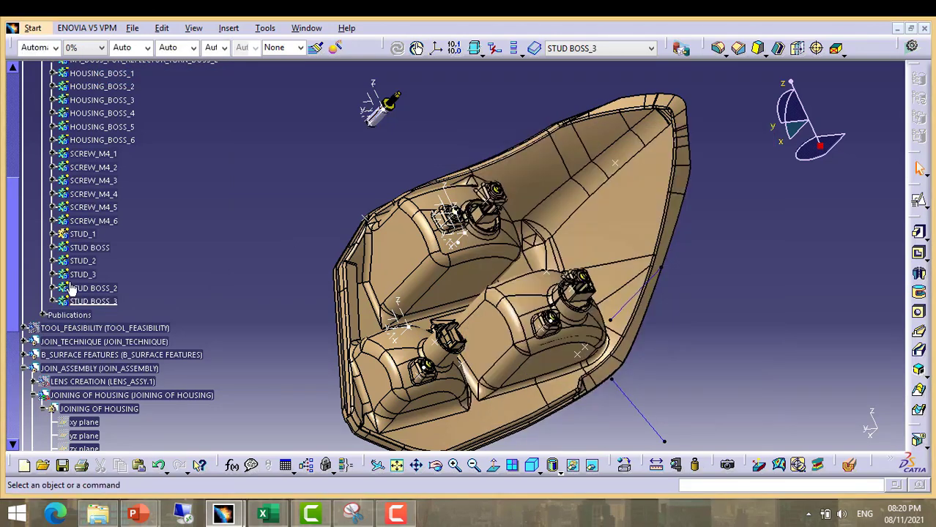
Rename the original STUD BOSS body below STUD_1 as STUD BOSS_1
{"action": "right_click", "coordinate": [97, 248]}
{"action": "left_click", "coordinate": [197, 277]}
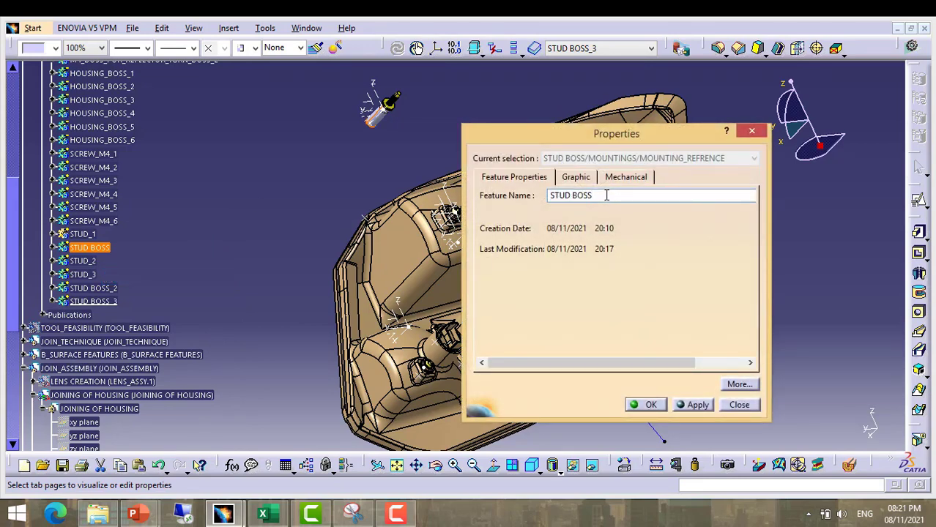
{"action": "left_click", "coordinate": [650, 407]}
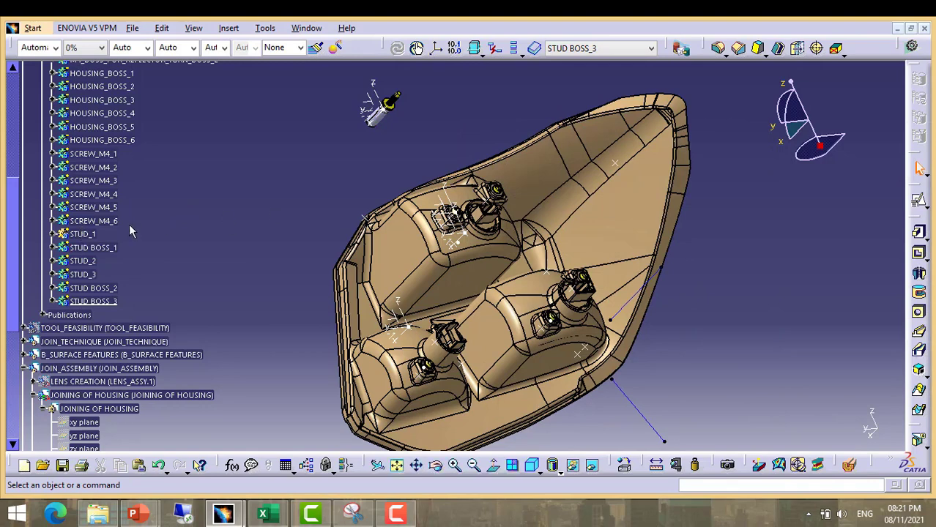
Examine the lamp housing model and the bodies and geometrical sets listed under the JOINING OF HOUSING part
{"action": "middle_click_drag", "start_coordinate": [311, 174], "coordinate": [289, 221]}
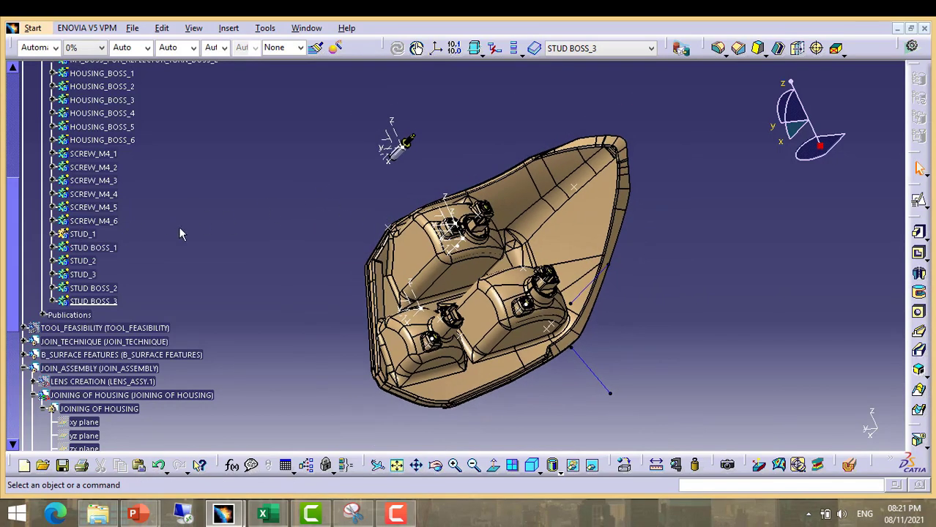
{"action": "middle_click_drag", "start_coordinate": [402, 102], "coordinate": [407, 118]}
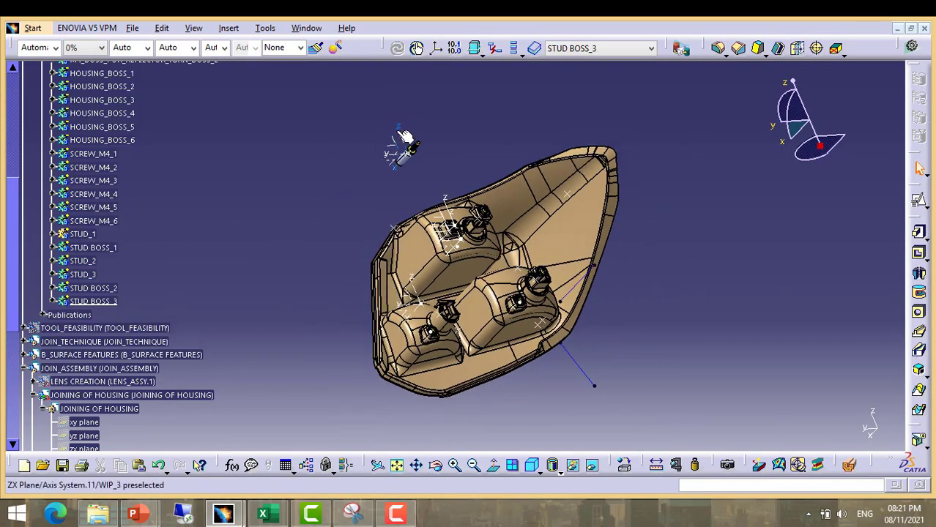
{"action": "middle_click_drag", "start_coordinate": [418, 184], "coordinate": [438, 152]}
{"action": "middle_click_drag", "start_coordinate": [332, 263], "coordinate": [315, 225]}
{"action": "scroll", "coordinate": [147, 307], "scroll_direction": "down", "scroll_amount": 4}
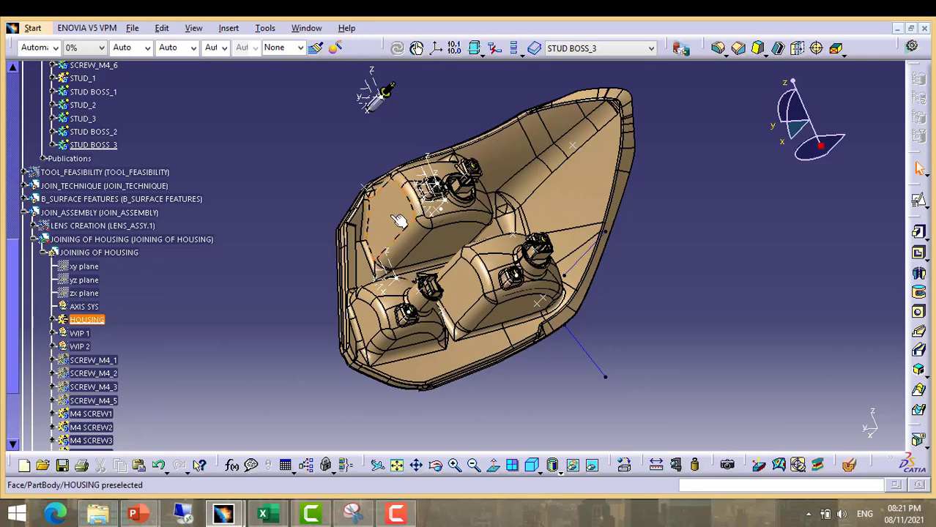
{"action": "left_click", "coordinate": [95, 326]}
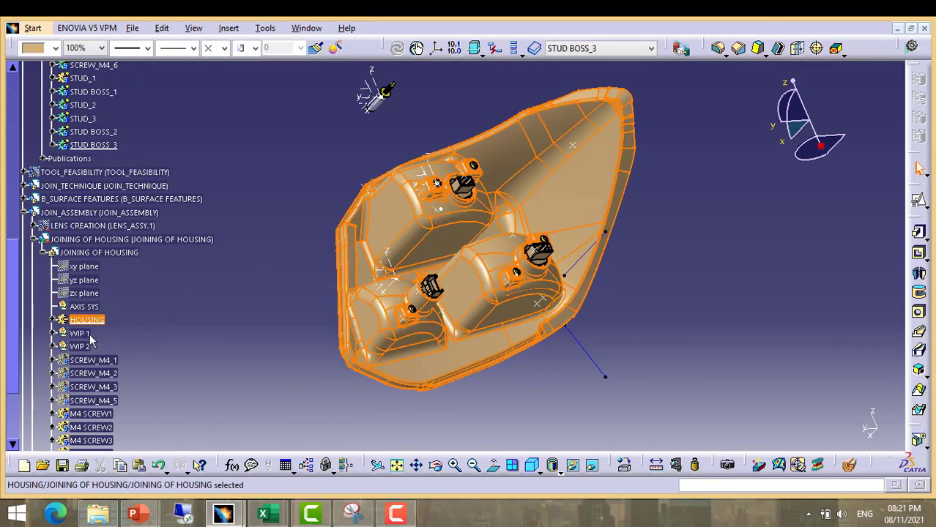
{"action": "scroll", "coordinate": [130, 244], "scroll_direction": "down", "scroll_amount": 5}
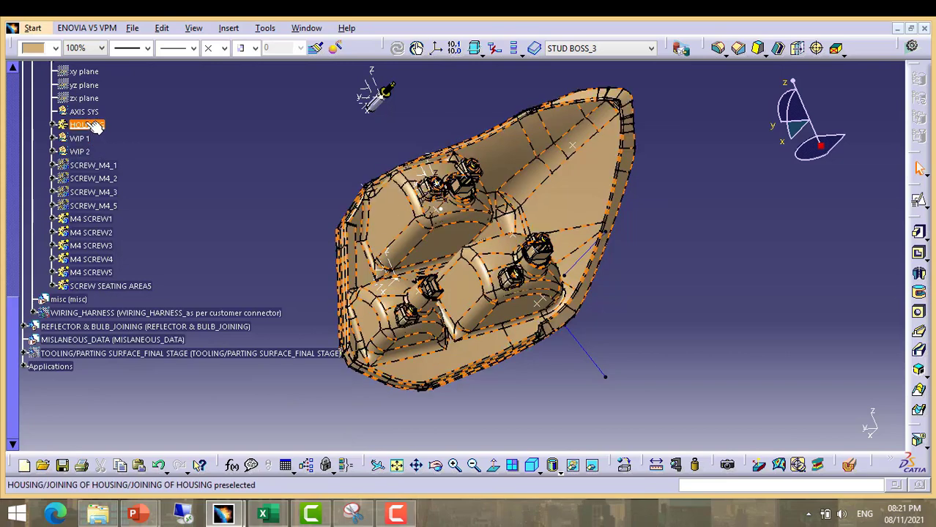
{"action": "left_click", "coordinate": [222, 156]}
{"action": "scroll", "coordinate": [197, 200], "scroll_direction": "up", "scroll_amount": 2}
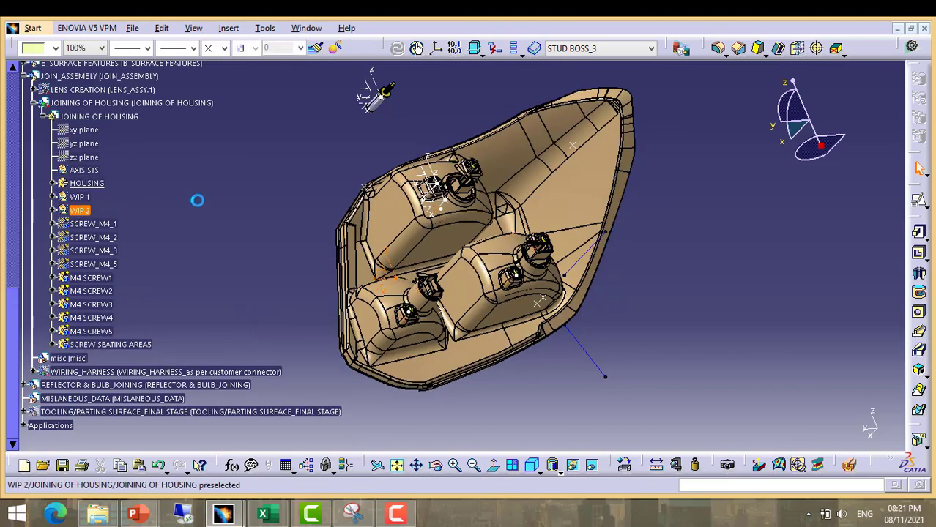
Insert a geometrical set named WIP3 with MOUNTINGS as its father
{"action": "left_click", "coordinate": [228, 28]}
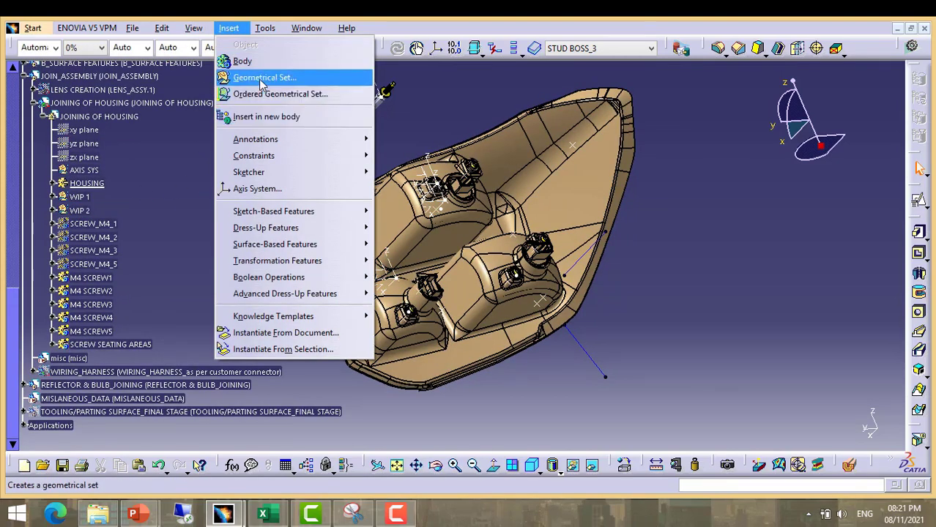
{"action": "left_click", "coordinate": [293, 76]}
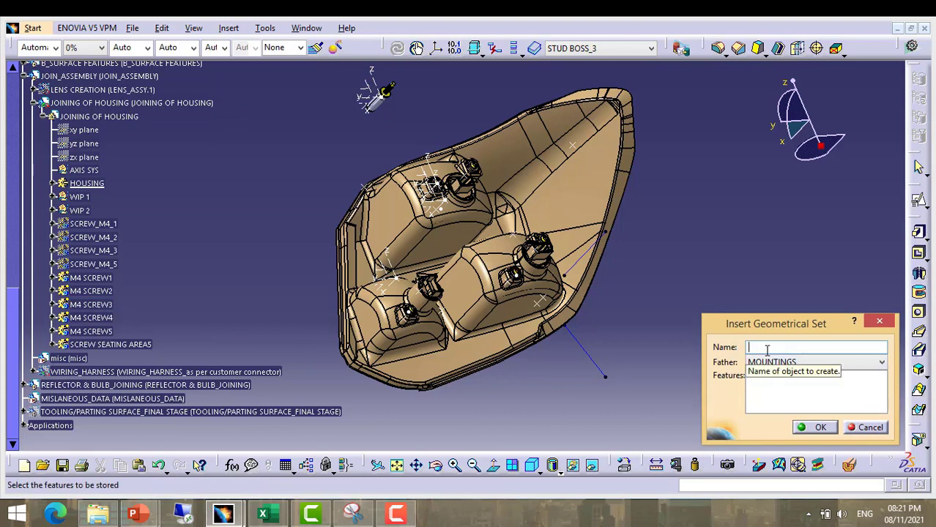
{"action": "type", "text": "WIP3"}
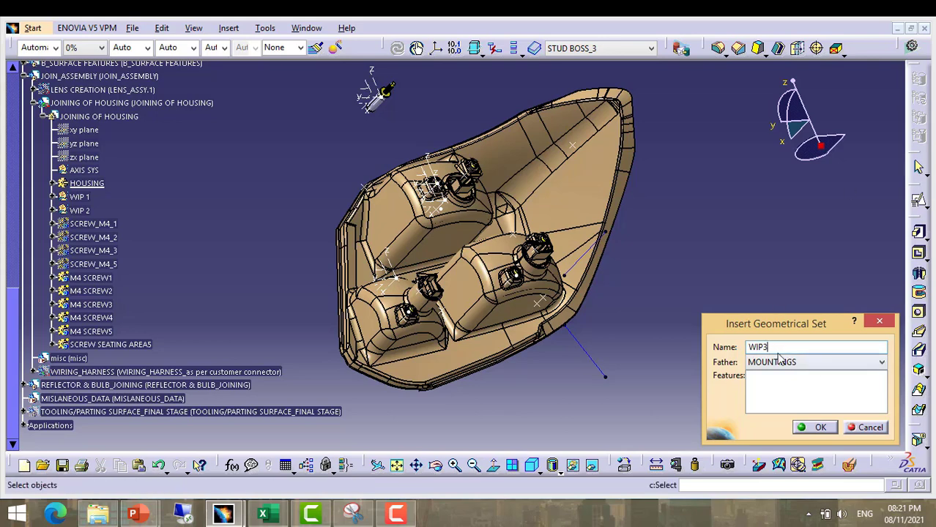
{"action": "left_click", "coordinate": [814, 427]}
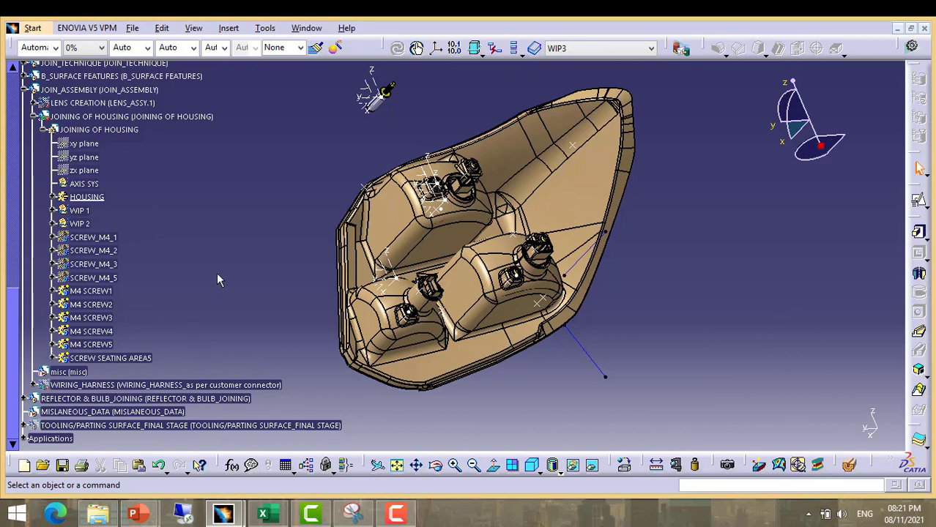
Activate the JOINING OF HOUSING part for editing and define it as the in-work object
{"action": "double_click", "coordinate": [99, 131]}
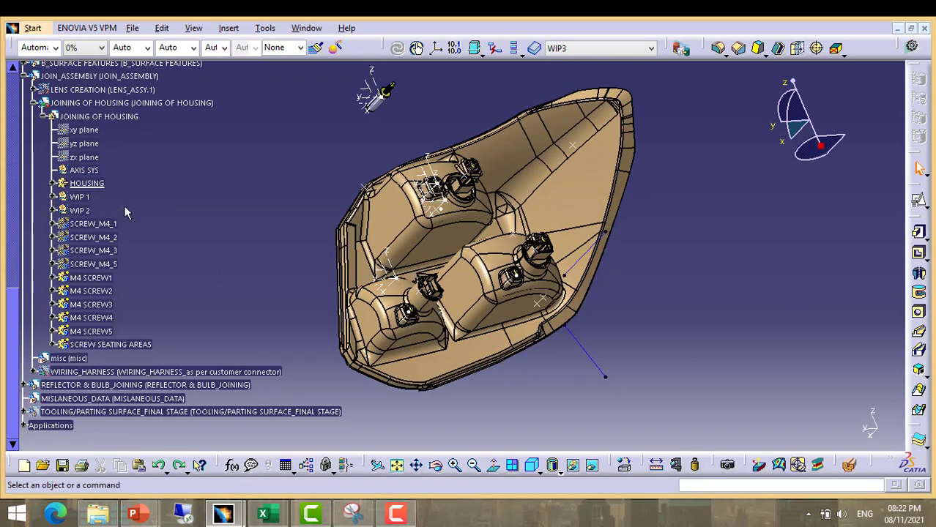
{"action": "left_click", "coordinate": [92, 117]}
{"action": "right_click", "coordinate": [82, 118]}
{"action": "left_click", "coordinate": [126, 215]}
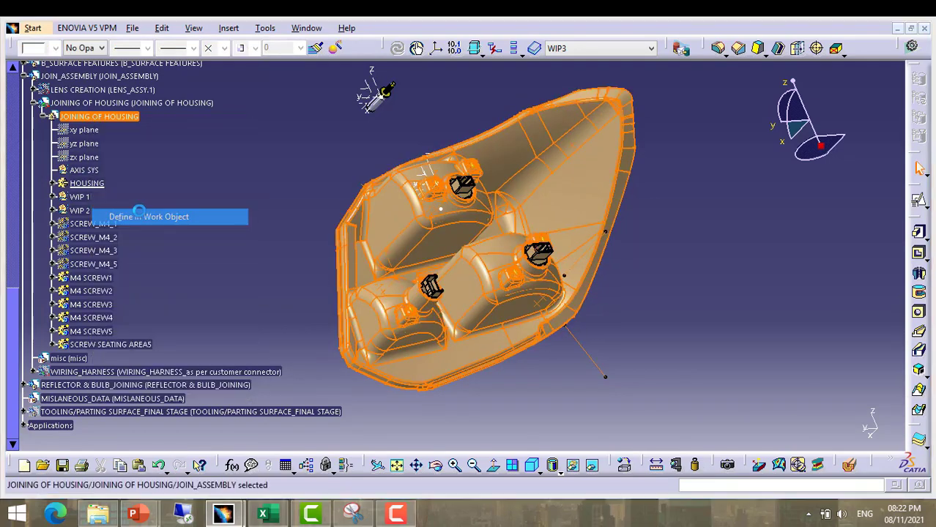
{"action": "left_click", "coordinate": [540, 287]}
{"action": "double_click", "coordinate": [110, 117]}
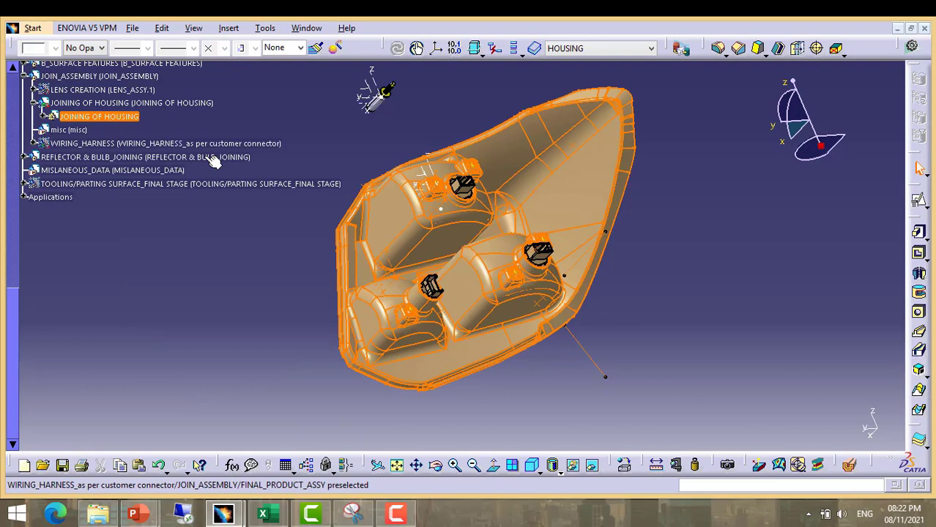
{"action": "left_click", "coordinate": [219, 152]}
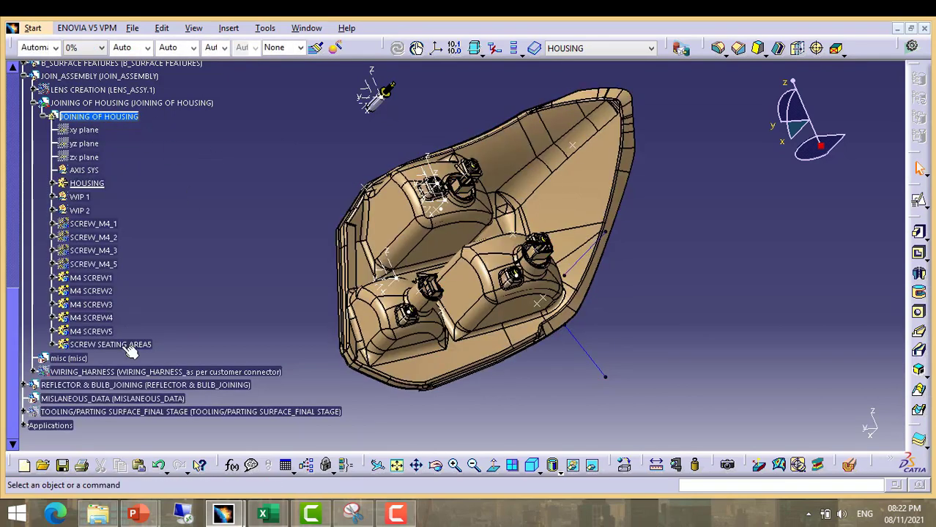
Insert a geometrical set named WIP3 with JOINING OF HOUSING as its father
{"action": "left_click", "coordinate": [226, 29]}
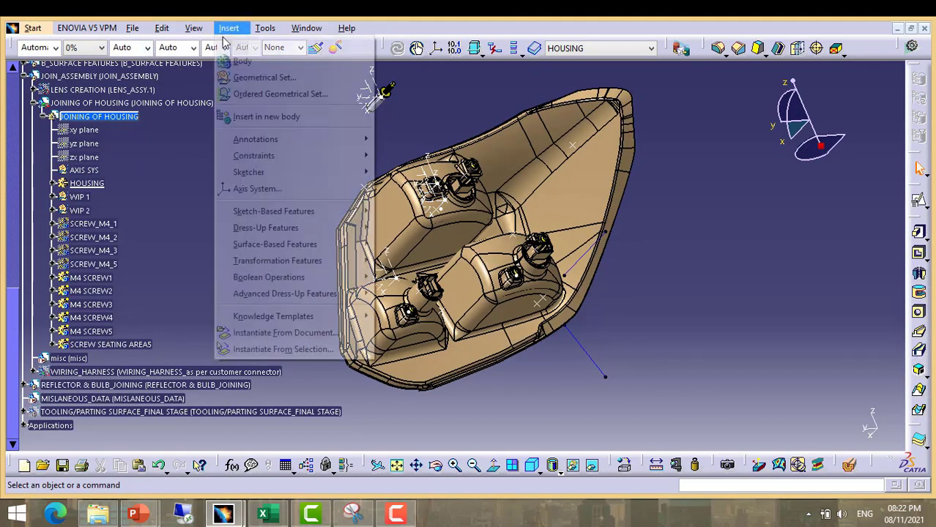
{"action": "left_click", "coordinate": [263, 78]}
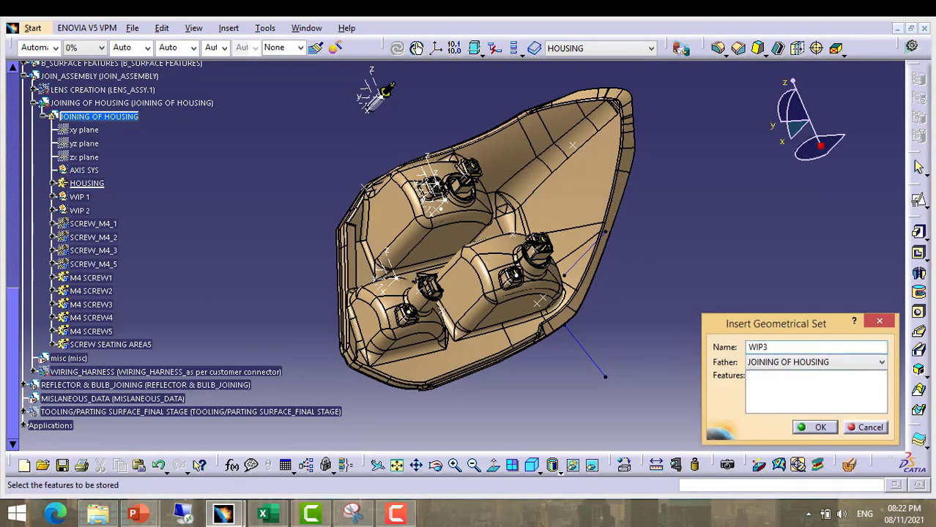
{"action": "left_click", "coordinate": [818, 429]}
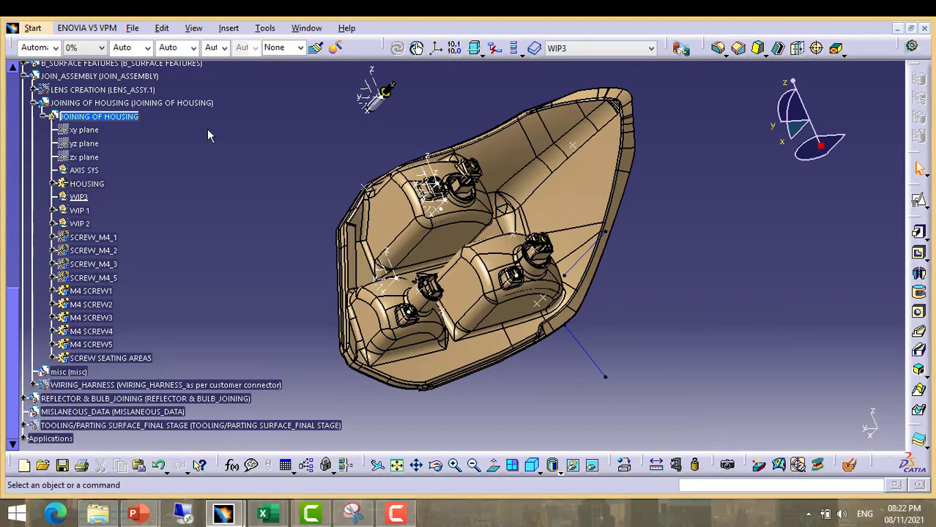
{"action": "left_click", "coordinate": [82, 198]}
{"action": "left_click", "coordinate": [266, 182]}
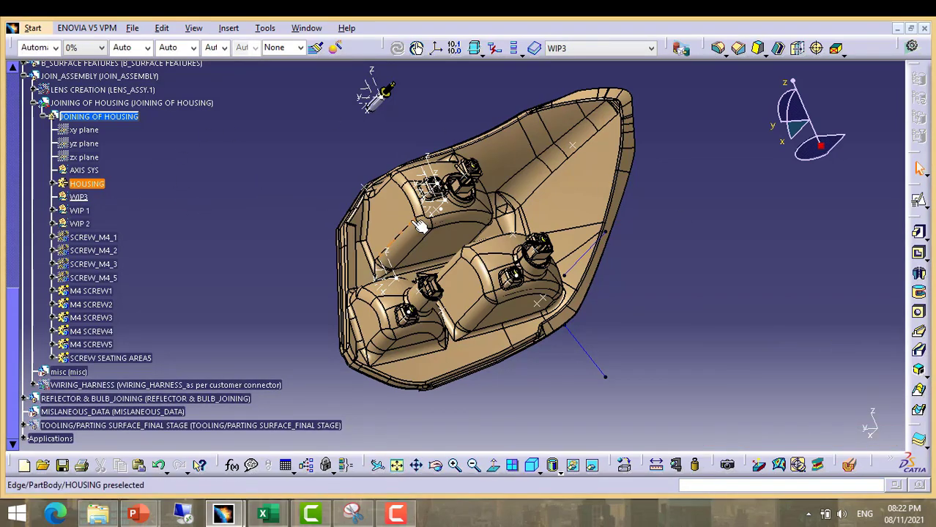
{"action": "scroll", "coordinate": [418, 225], "scroll_direction": "up", "scroll_amount": 1}
{"action": "middle_click_drag", "start_coordinate": [418, 224], "coordinate": [422, 261]}
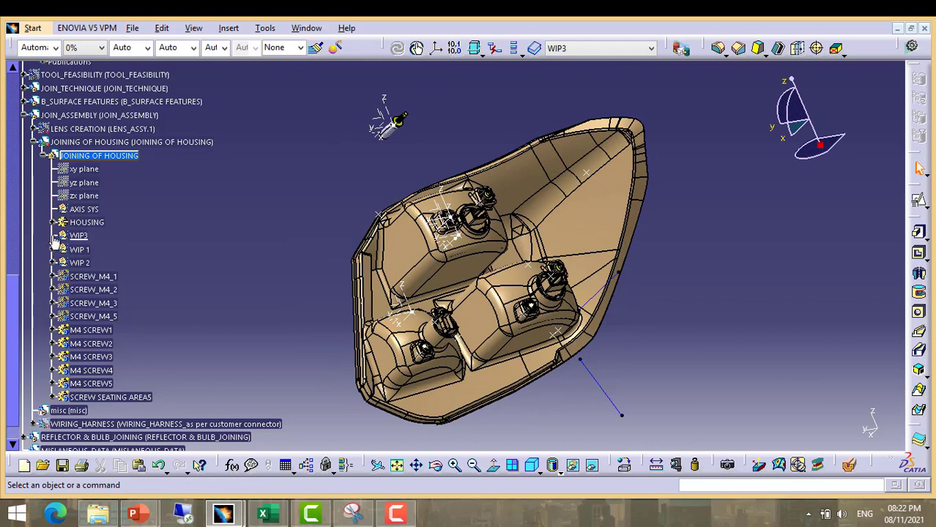
Switch to the Generative Shape Design workbench
{"action": "left_click", "coordinate": [32, 28]}
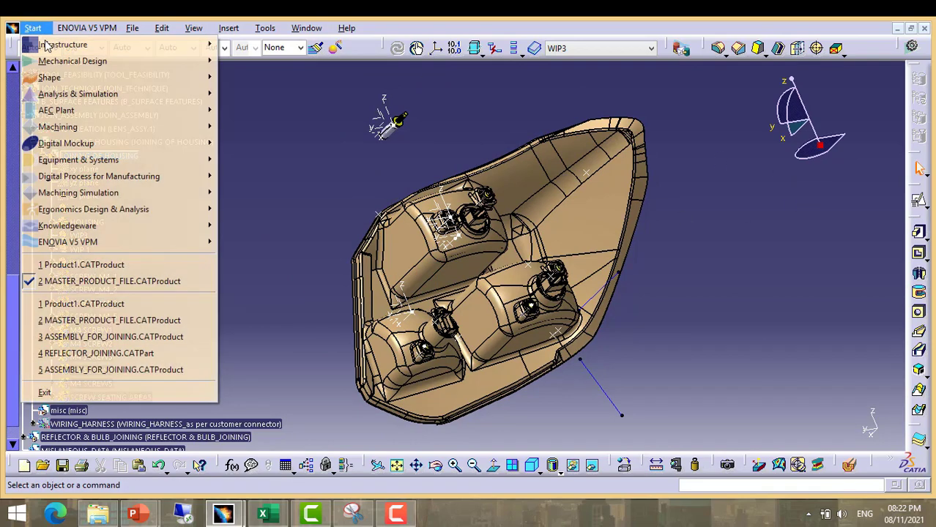
{"action": "mouse_move", "coordinate": [81, 60]}
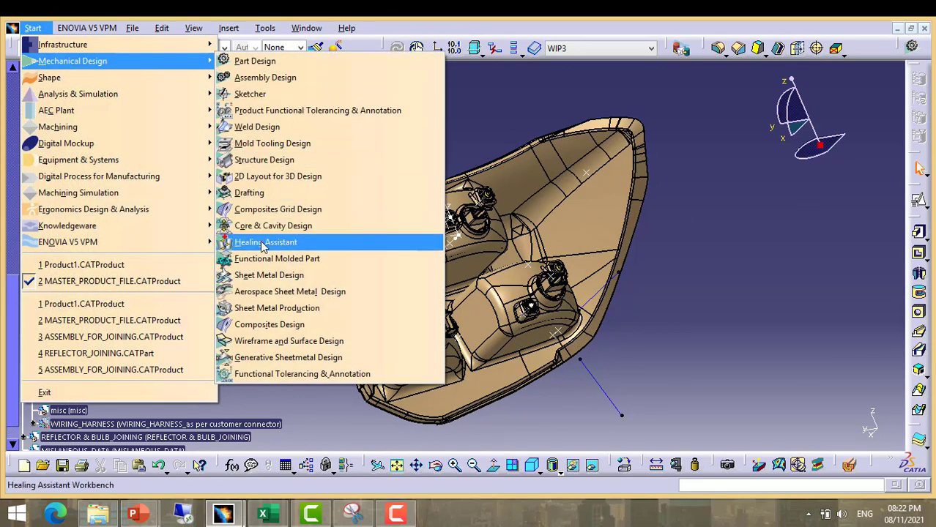
{"action": "mouse_move", "coordinate": [123, 79]}
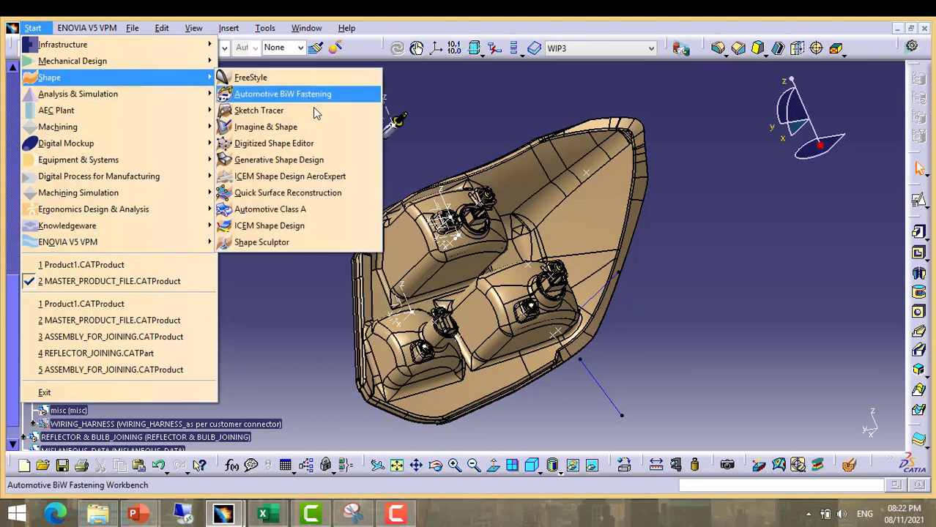
{"action": "left_click", "coordinate": [282, 176]}
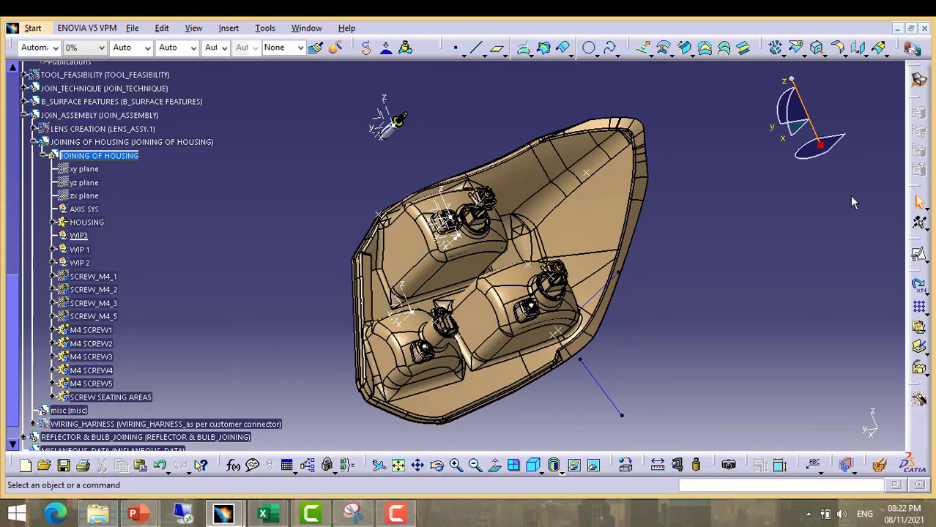
Create a point on the top face of the housing's uppermost bulb dome, about 25 mm from the face's middle
{"action": "left_click", "coordinate": [456, 49]}
{"action": "middle_click_drag", "start_coordinate": [473, 216], "coordinate": [432, 147]}
{"action": "left_click", "coordinate": [421, 134]}
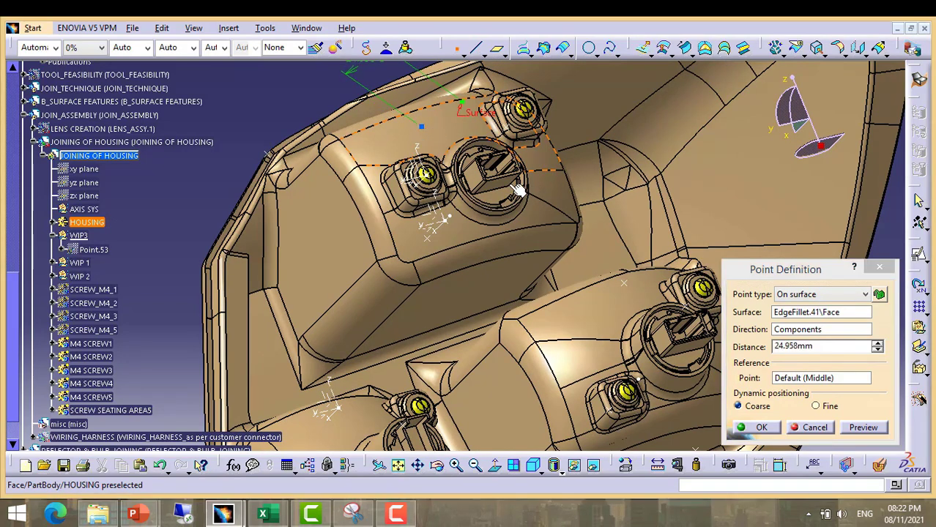
{"action": "middle_click_drag", "start_coordinate": [467, 171], "coordinate": [823, 440]}
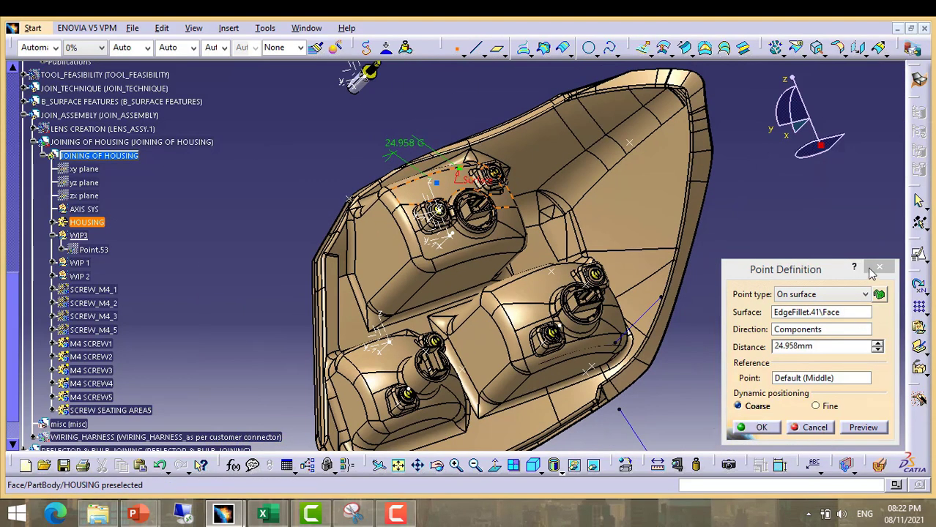
{"action": "left_click", "coordinate": [762, 429]}
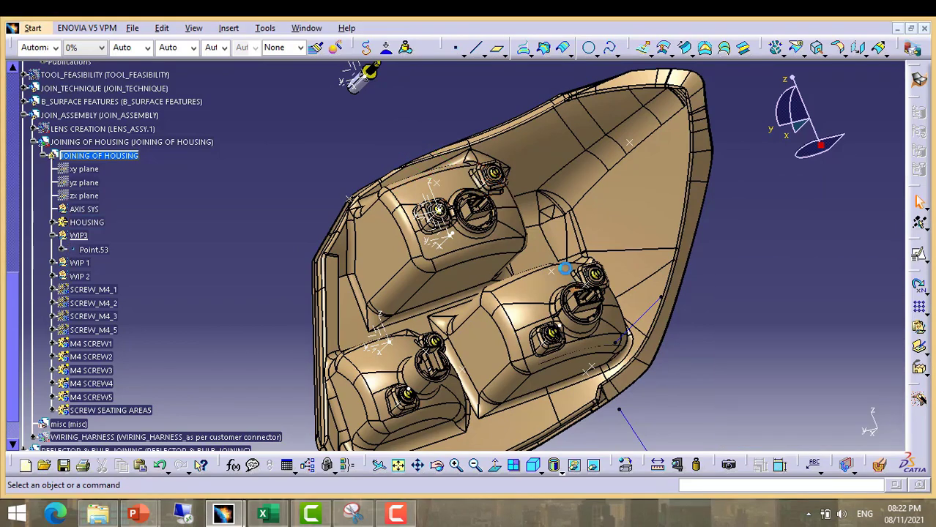
{"action": "middle_click_drag", "start_coordinate": [564, 267], "coordinate": [528, 263]}
{"action": "scroll", "coordinate": [551, 272], "scroll_direction": "up", "scroll_amount": 1}
Create a point on the small rim face below the housing's middle dome, about 12.9 mm from the face's middle
{"action": "left_click", "coordinate": [457, 48]}
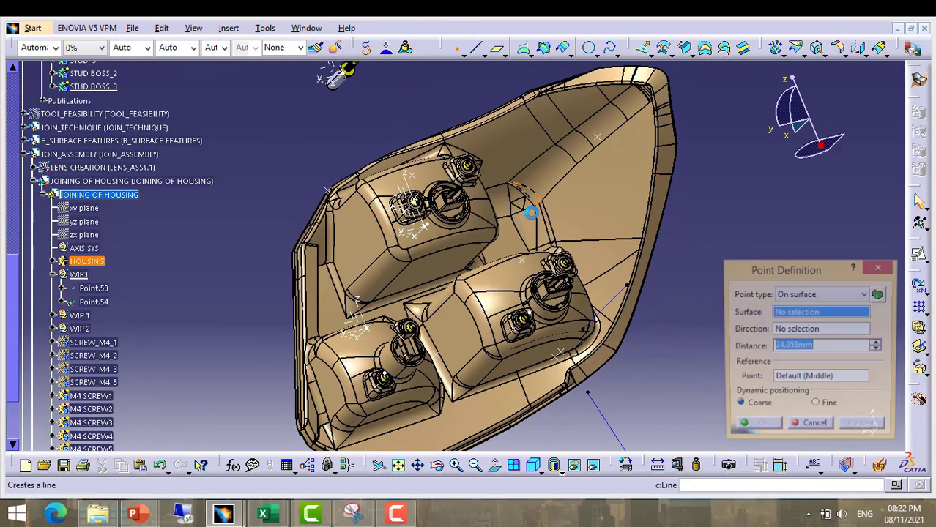
{"action": "middle_click_drag", "start_coordinate": [531, 209], "coordinate": [480, 176]}
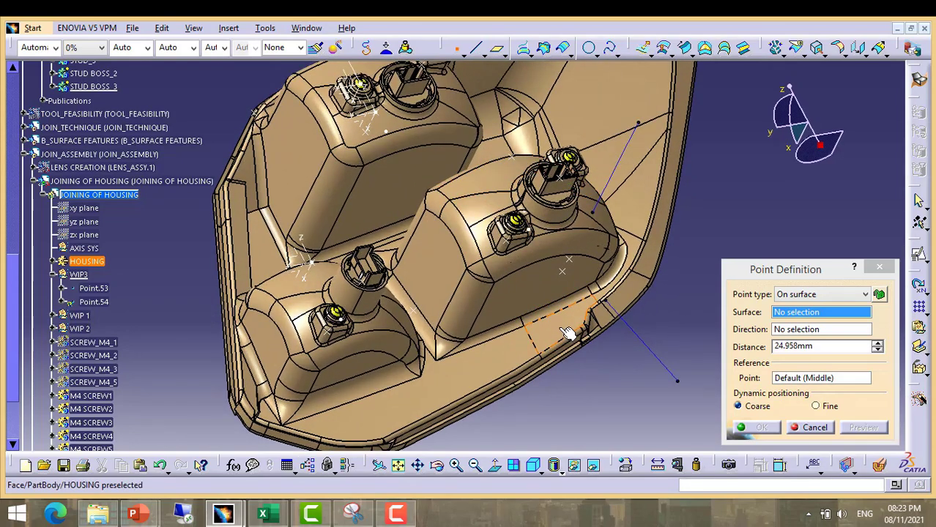
{"action": "left_click", "coordinate": [539, 334]}
{"action": "left_click", "coordinate": [549, 333]}
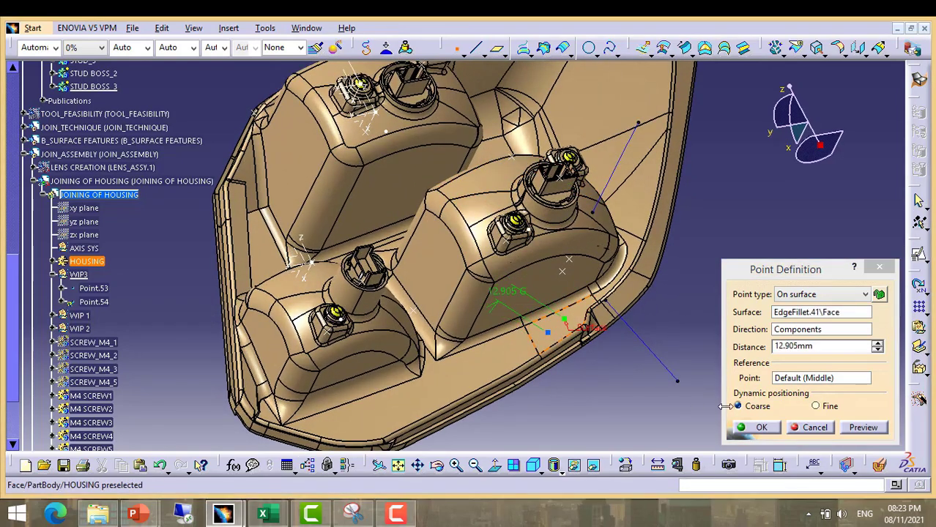
{"action": "left_click", "coordinate": [778, 429]}
{"action": "middle_click_drag", "start_coordinate": [590, 293], "coordinate": [595, 325]}
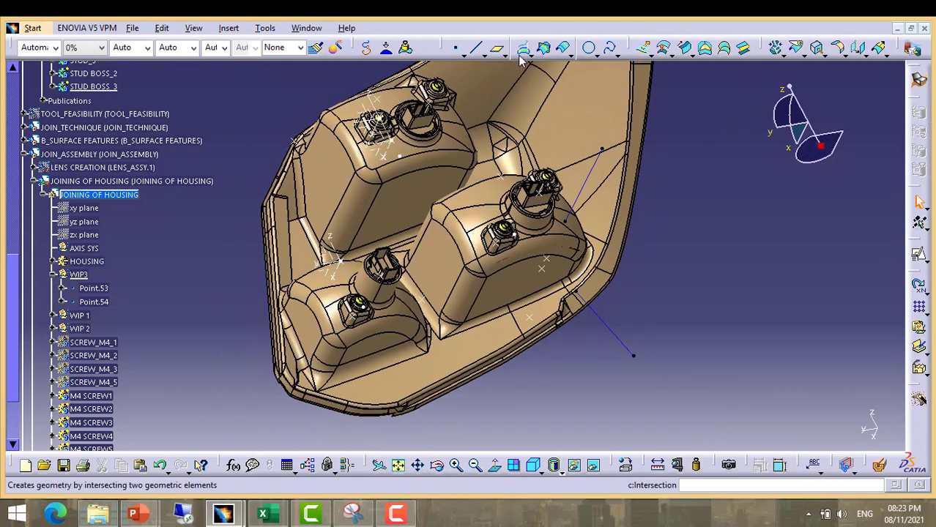
Create a point on the long rim face below the housing's lowest dome, about 27 mm from the face's middle
{"action": "left_click", "coordinate": [456, 51]}
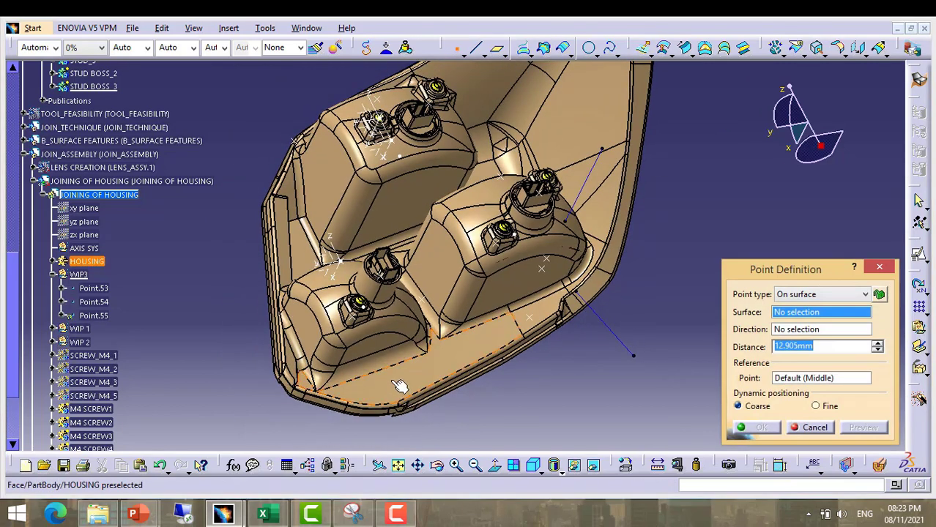
{"action": "left_click", "coordinate": [392, 388]}
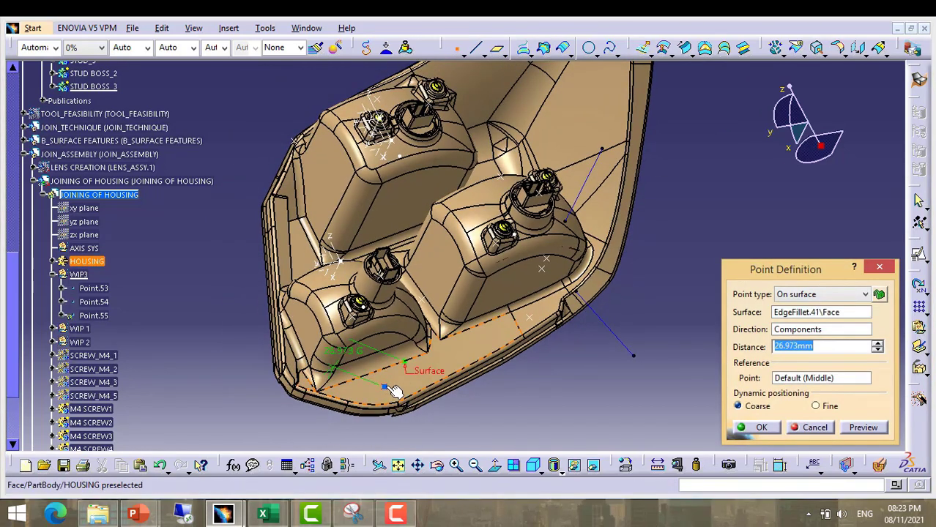
{"action": "left_click", "coordinate": [390, 388]}
{"action": "left_click", "coordinate": [745, 430]}
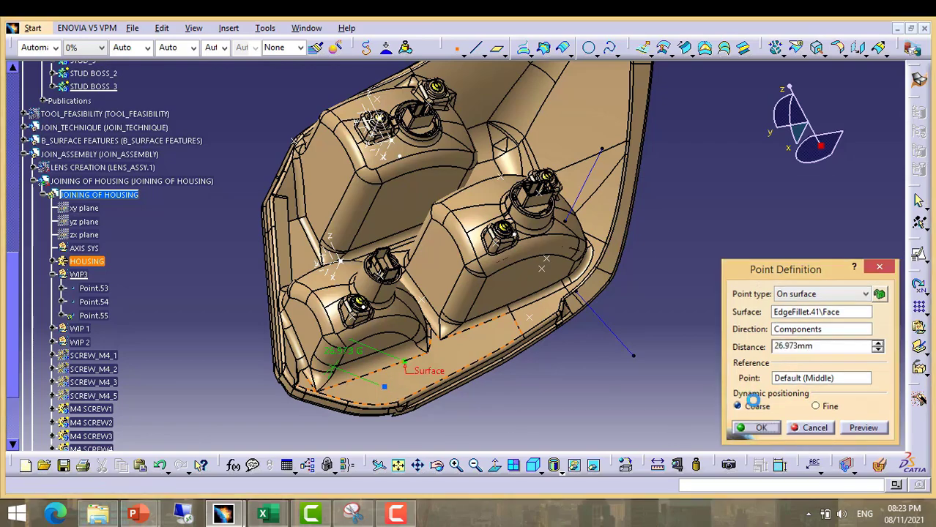
{"action": "middle_click_drag", "start_coordinate": [487, 375], "coordinate": [421, 355]}
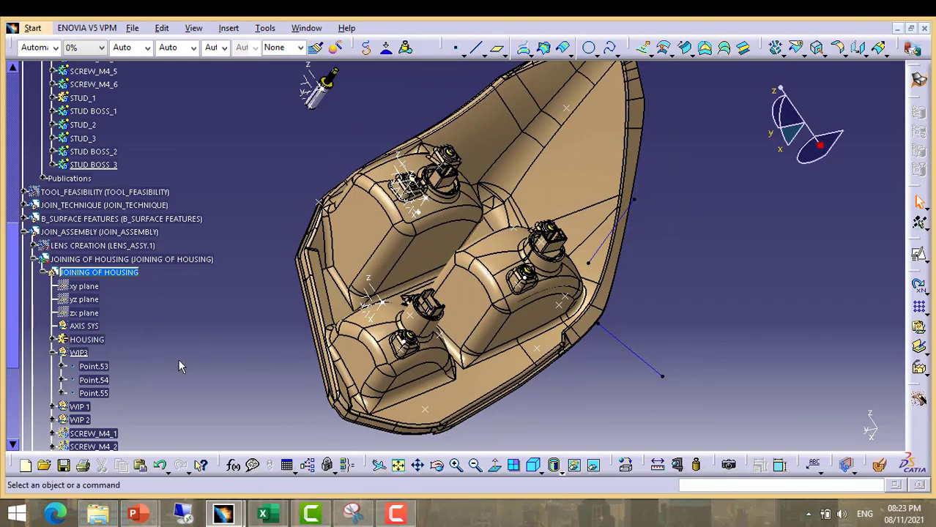
Define the AXIS SYS geometrical set of JOINING OF HOUSING as the in-work object
{"action": "scroll", "coordinate": [113, 351], "scroll_direction": "down", "scroll_amount": 4}
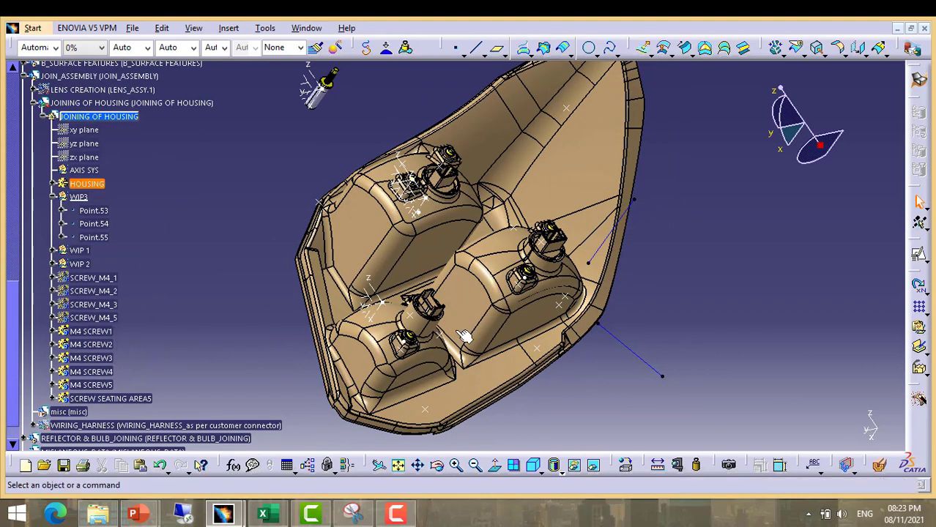
{"action": "mouse_move", "coordinate": [469, 340]}
{"action": "middle_mouse_down"}
{"action": "mouse_move", "coordinate": [451, 358]}
{"action": "mouse_move", "coordinate": [468, 337]}
{"action": "middle_mouse_up"}
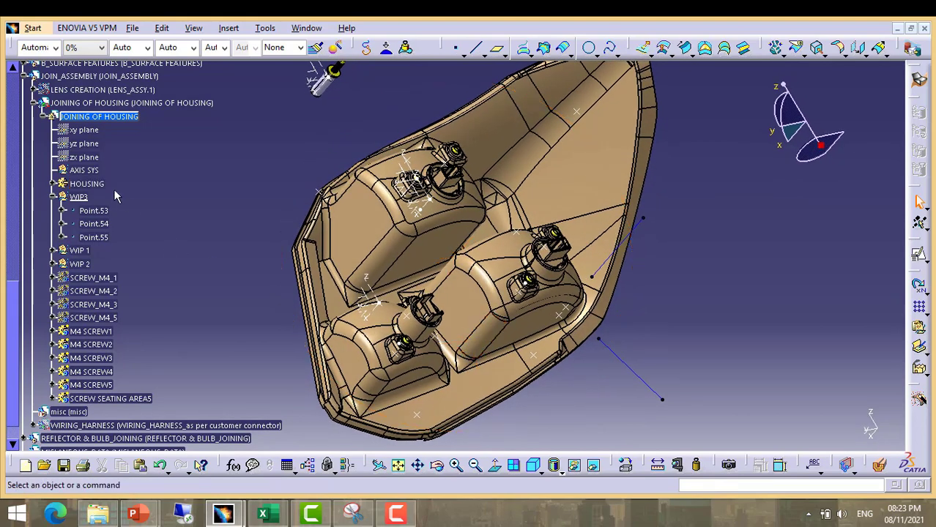
{"action": "left_click", "coordinate": [90, 172]}
{"action": "right_click", "coordinate": [90, 172]}
{"action": "left_click", "coordinate": [145, 270]}
{"action": "middle_click_drag", "start_coordinate": [353, 198], "coordinate": [338, 183]}
Insert a standard axis system with its origin at Point.53 on the uppermost dome
{"action": "left_click", "coordinate": [228, 28]}
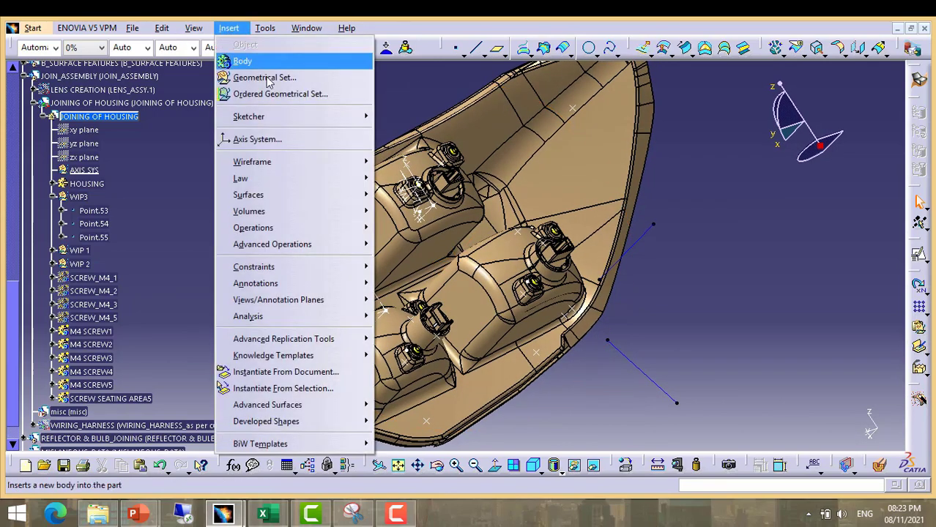
{"action": "left_click", "coordinate": [271, 141]}
{"action": "middle_click_drag", "start_coordinate": [390, 242], "coordinate": [363, 248]}
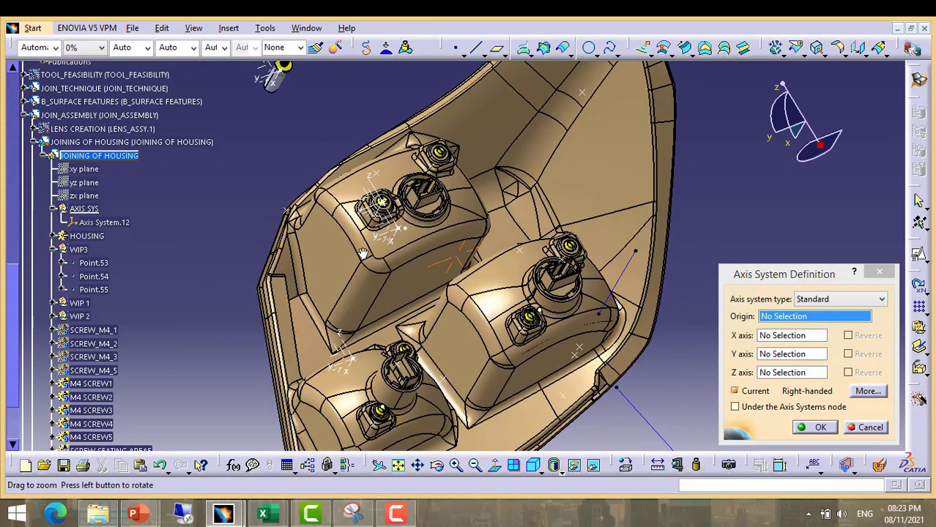
{"action": "left_click", "coordinate": [375, 172]}
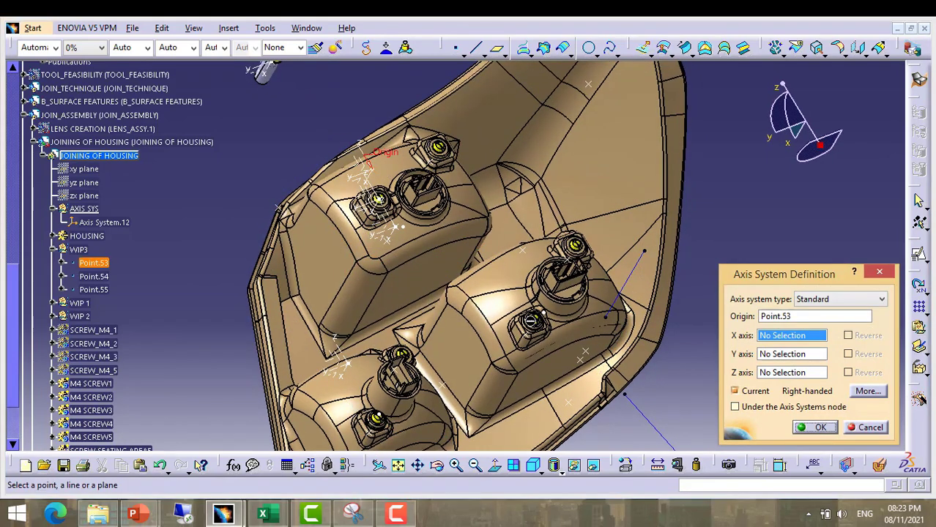
{"action": "middle_click_drag", "start_coordinate": [521, 273], "coordinate": [511, 224]}
{"action": "left_click", "coordinate": [821, 428]}
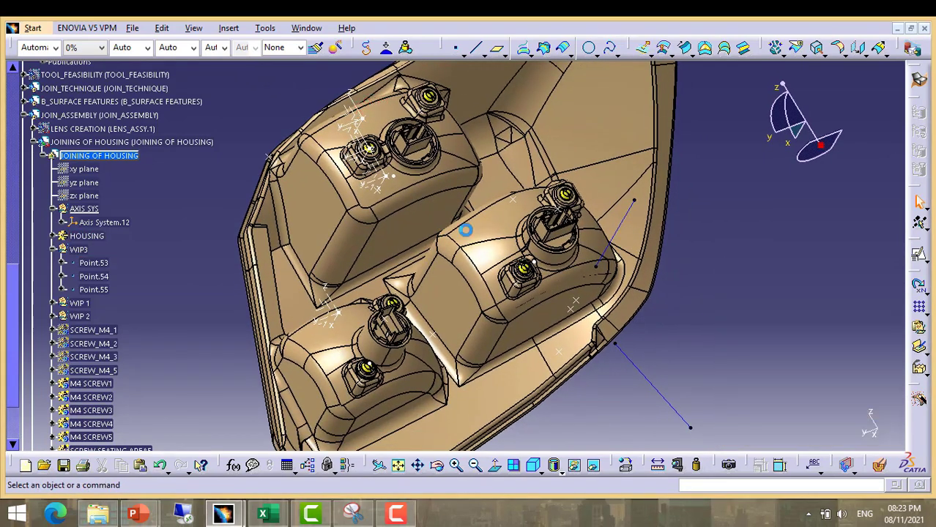
Insert a standard axis system with its origin at Point.54 on the rim below the middle dome
{"action": "middle_click_drag", "start_coordinate": [370, 252], "coordinate": [374, 255]}
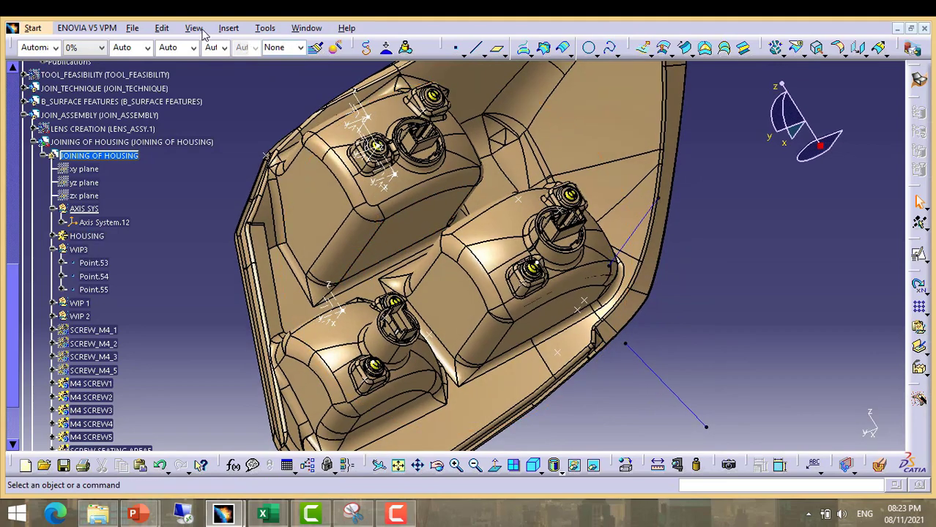
{"action": "left_click", "coordinate": [228, 28]}
{"action": "left_click", "coordinate": [253, 139]}
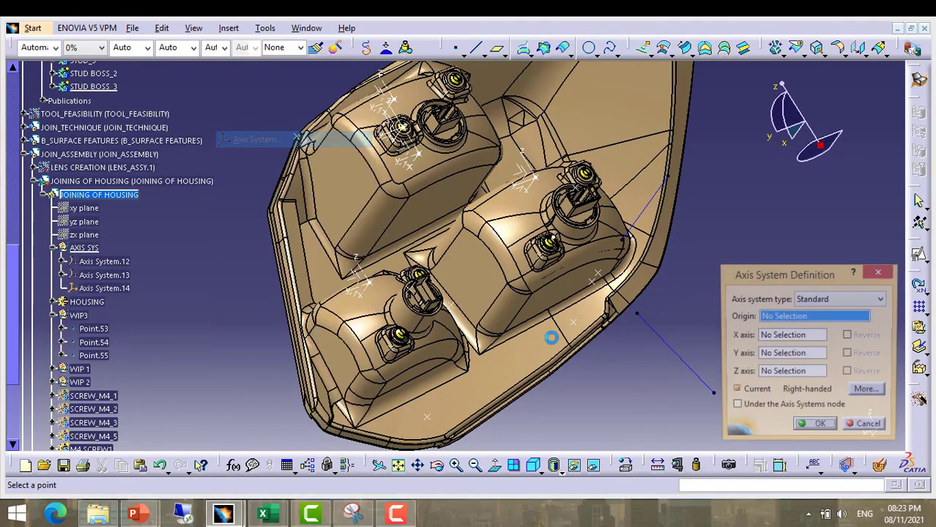
{"action": "middle_click_drag", "start_coordinate": [551, 338], "coordinate": [588, 328]}
{"action": "left_click", "coordinate": [576, 321]}
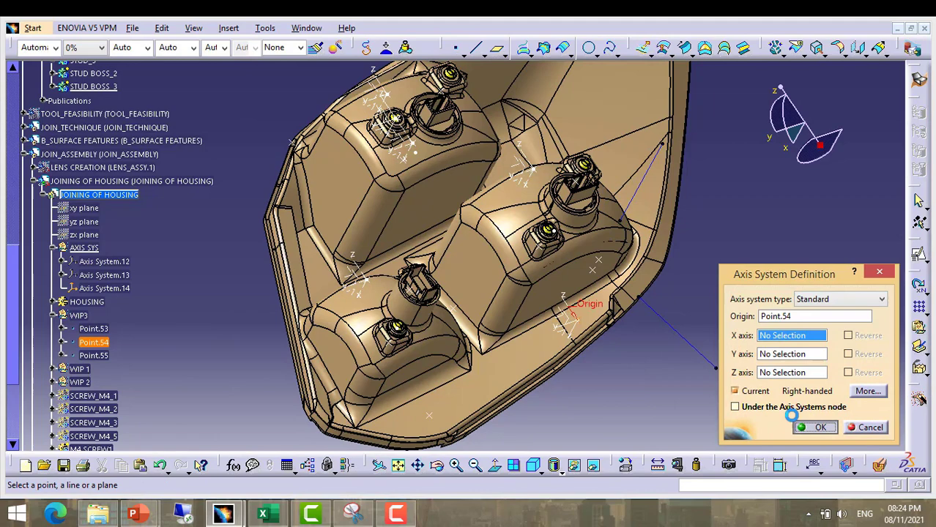
{"action": "left_click", "coordinate": [814, 427]}
Delete the stray Axis System.13 located above the middle dome
{"action": "right_click", "coordinate": [521, 180]}
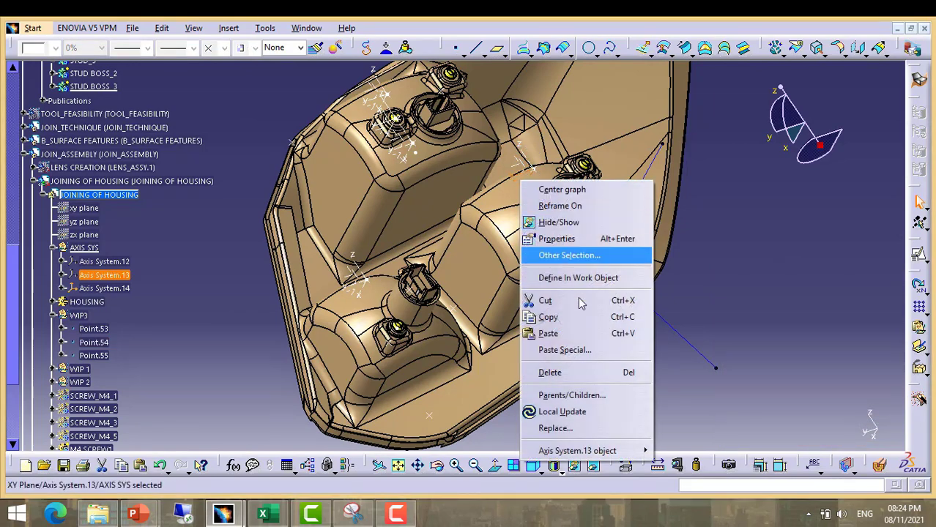
{"action": "left_click", "coordinate": [579, 372]}
{"action": "left_click", "coordinate": [814, 427]}
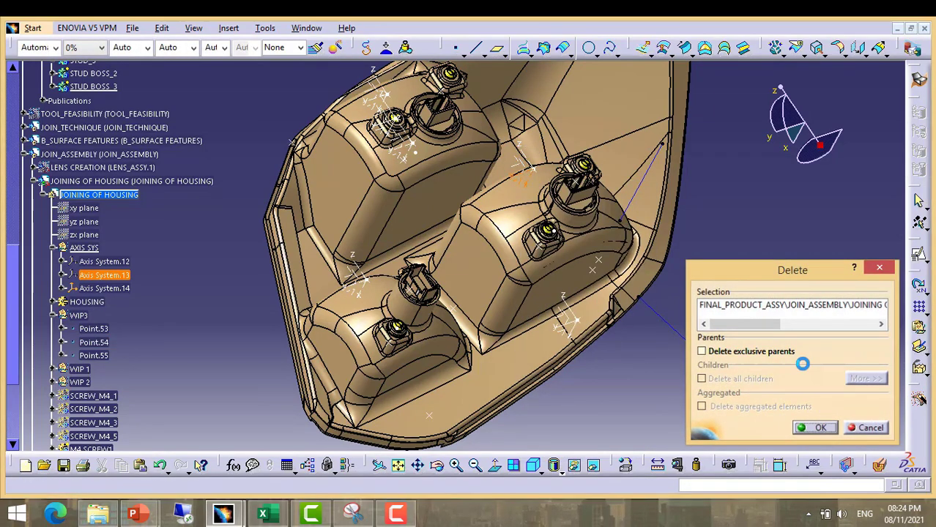
Insert a standard axis system with its origin at Point.55 on the rim below the lowest dome
{"action": "left_click", "coordinate": [228, 28]}
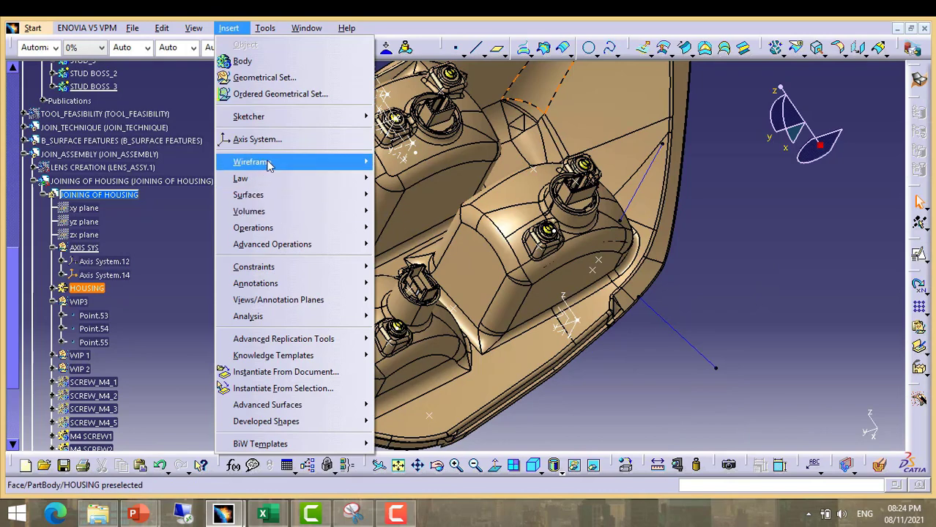
{"action": "left_click", "coordinate": [253, 139]}
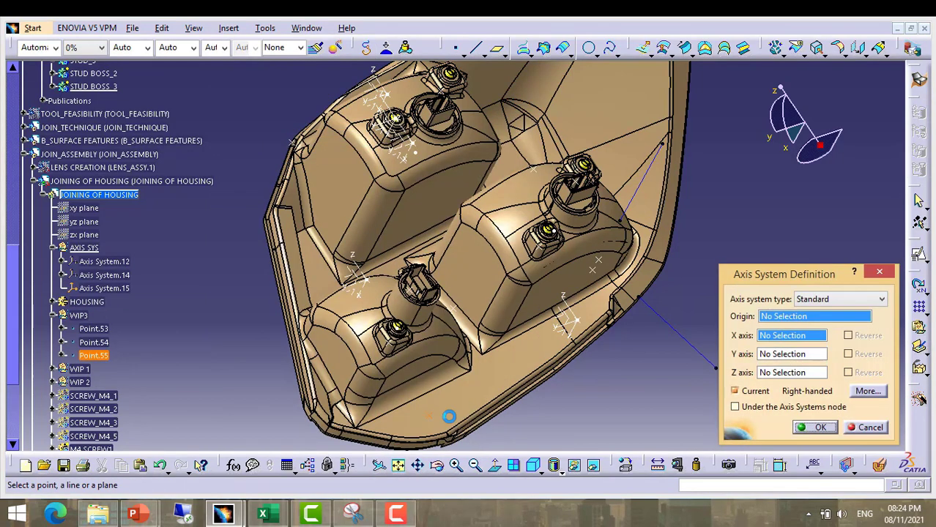
{"action": "left_click", "coordinate": [438, 418]}
{"action": "left_click", "coordinate": [814, 428]}
{"action": "middle_click_drag", "start_coordinate": [390, 216], "coordinate": [424, 201]}
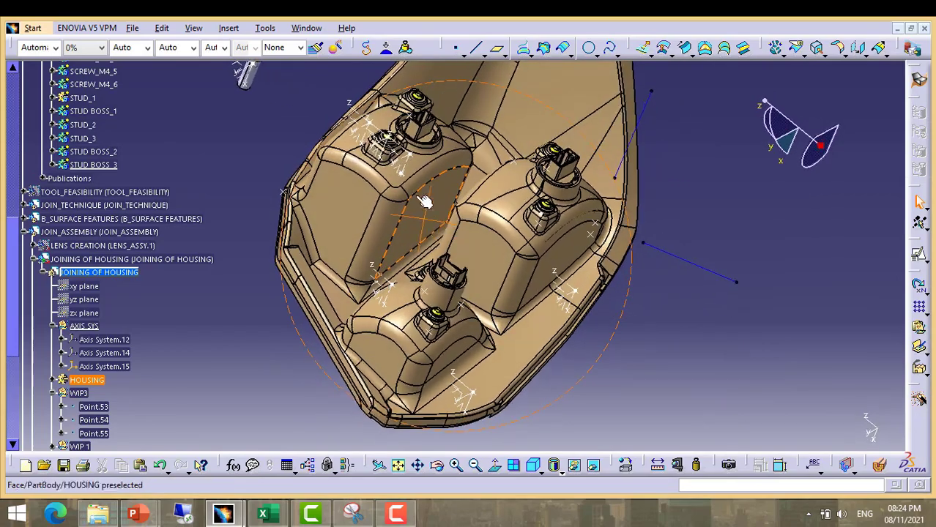
{"action": "middle_click_drag", "start_coordinate": [458, 231], "coordinate": [516, 181]}
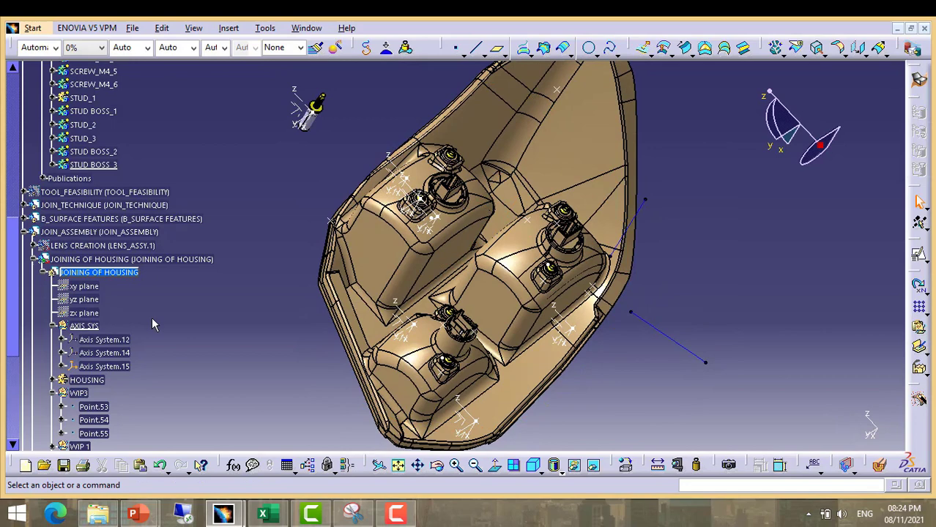
Rename Axis System.11 in the WIP_3 set of MOUNTINGS as STUD BOSS AXIS
{"action": "scroll", "coordinate": [133, 283], "scroll_direction": "up", "scroll_amount": 4}
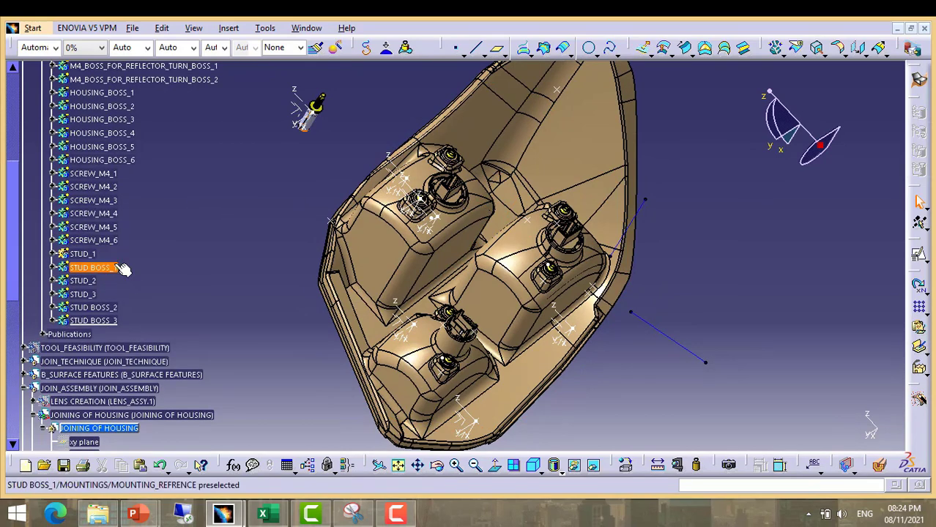
{"action": "scroll", "coordinate": [123, 268], "scroll_direction": "up", "scroll_amount": 5}
{"action": "scroll", "coordinate": [120, 329], "scroll_direction": "down", "scroll_amount": 4}
{"action": "scroll", "coordinate": [99, 289], "scroll_direction": "up", "scroll_amount": 4}
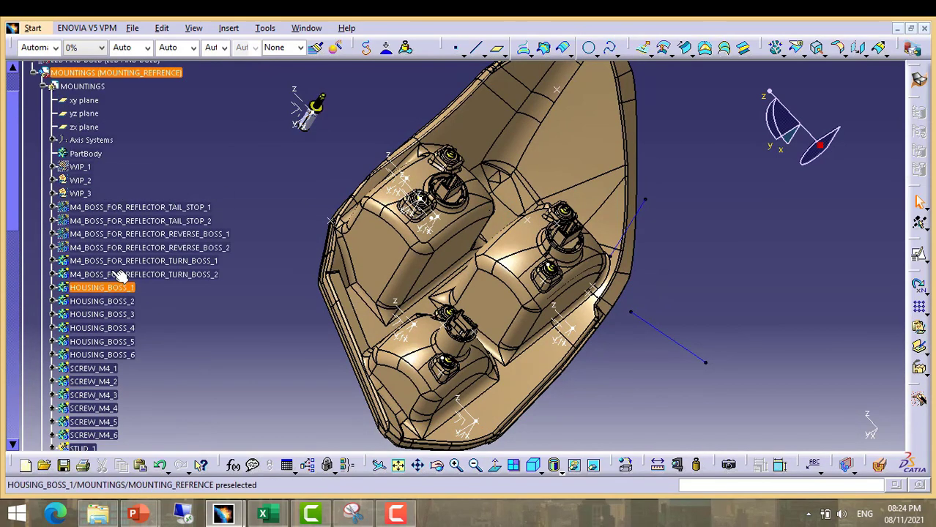
{"action": "left_click", "coordinate": [54, 195]}
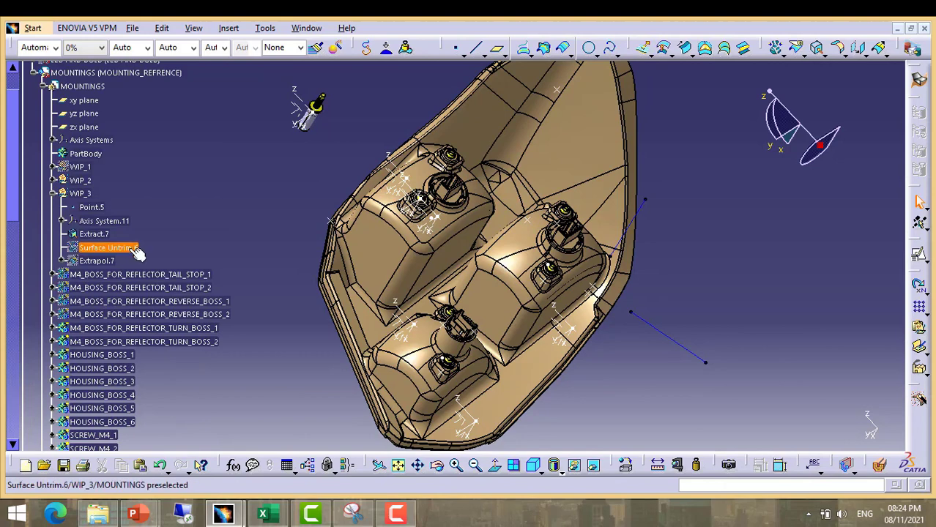
{"action": "right_click", "coordinate": [117, 226]}
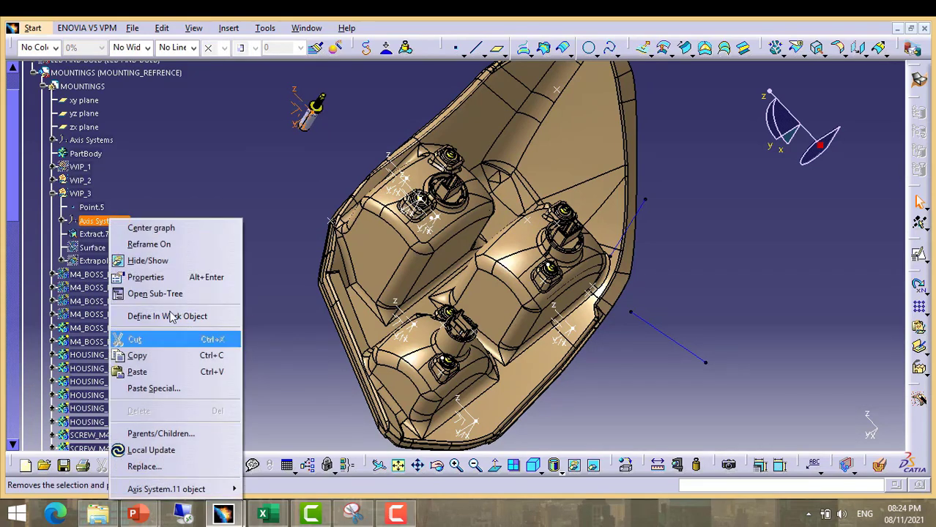
{"action": "left_click", "coordinate": [155, 277]}
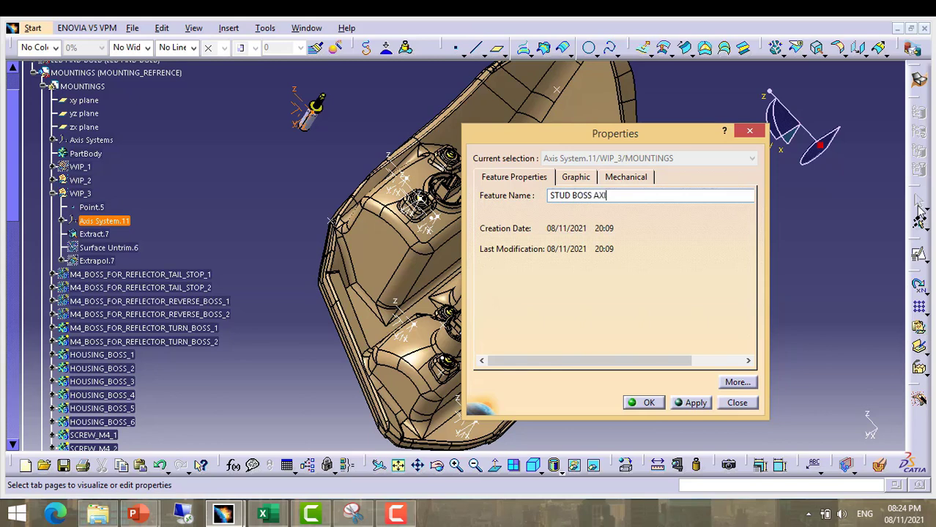
{"action": "left_click", "coordinate": [643, 406]}
{"action": "left_click", "coordinate": [208, 198]}
{"action": "middle_click_drag", "start_coordinate": [315, 192], "coordinate": [315, 278]}
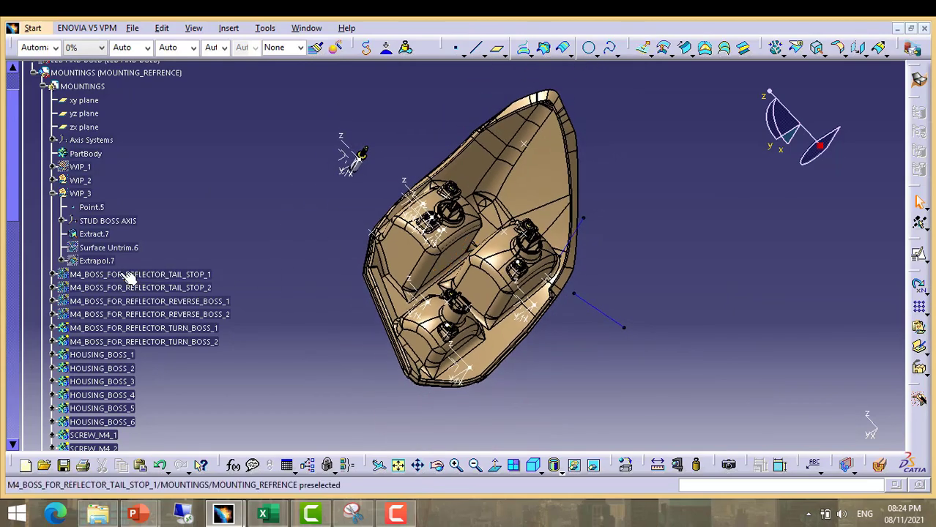
Expand the Publications of MOUNTINGS and examine which stud and stud boss elements are already published
{"action": "scroll", "coordinate": [150, 267], "scroll_direction": "down", "scroll_amount": 6}
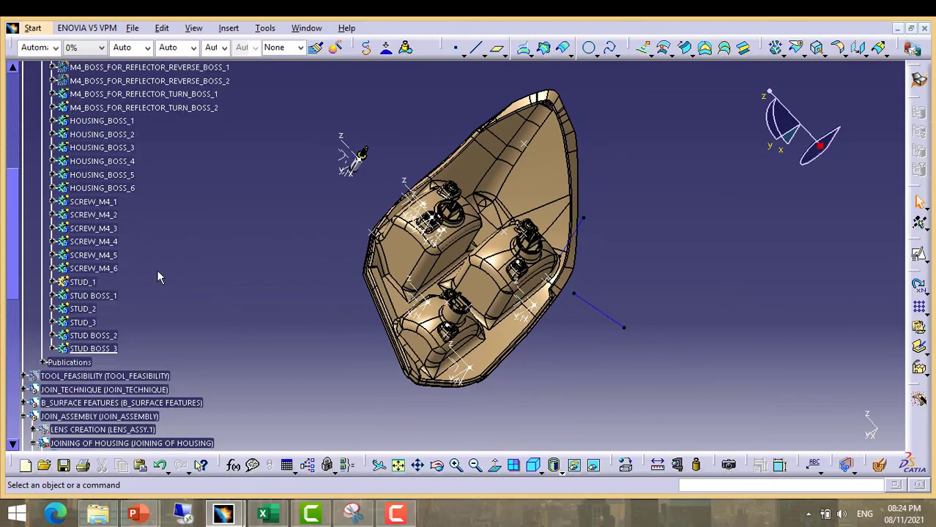
{"action": "scroll", "coordinate": [117, 311], "scroll_direction": "down", "scroll_amount": 5}
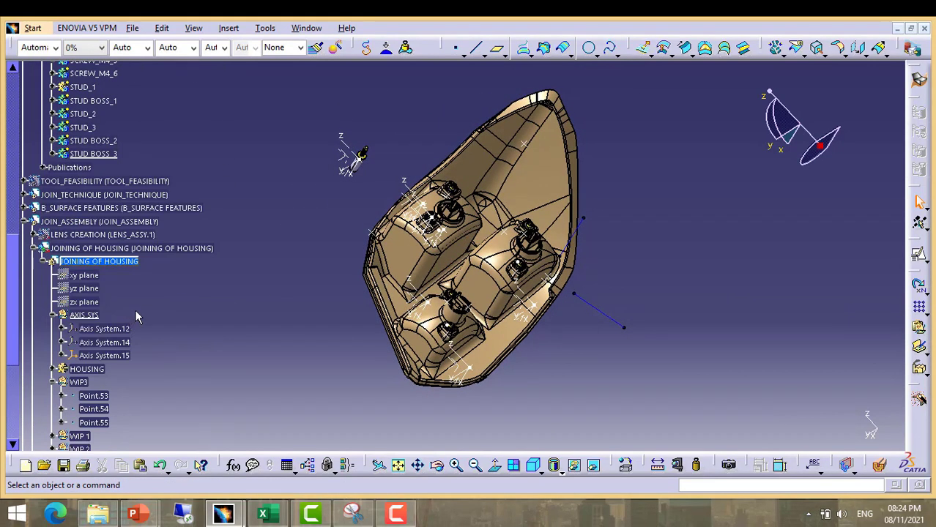
{"action": "scroll", "coordinate": [134, 309], "scroll_direction": "up", "scroll_amount": 1}
{"action": "left_click", "coordinate": [42, 207]}
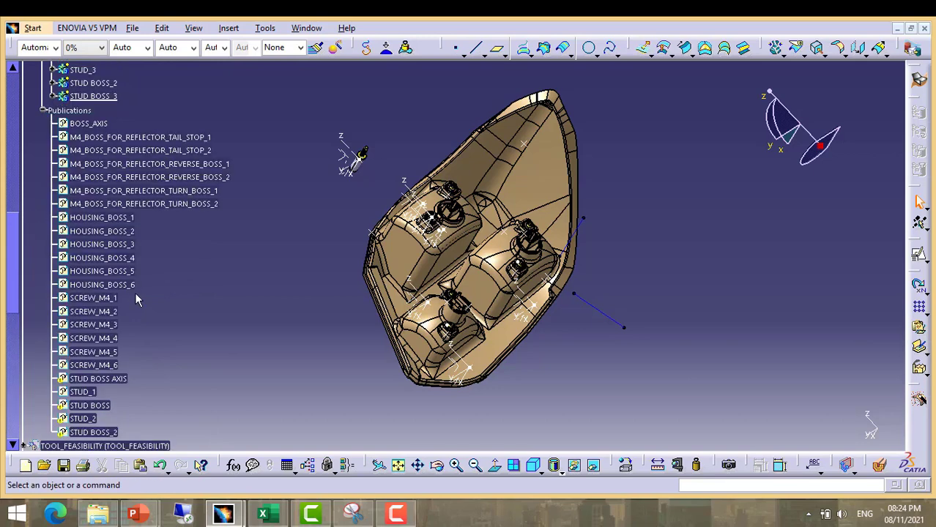
{"action": "scroll", "coordinate": [117, 377], "scroll_direction": "up", "scroll_amount": 7}
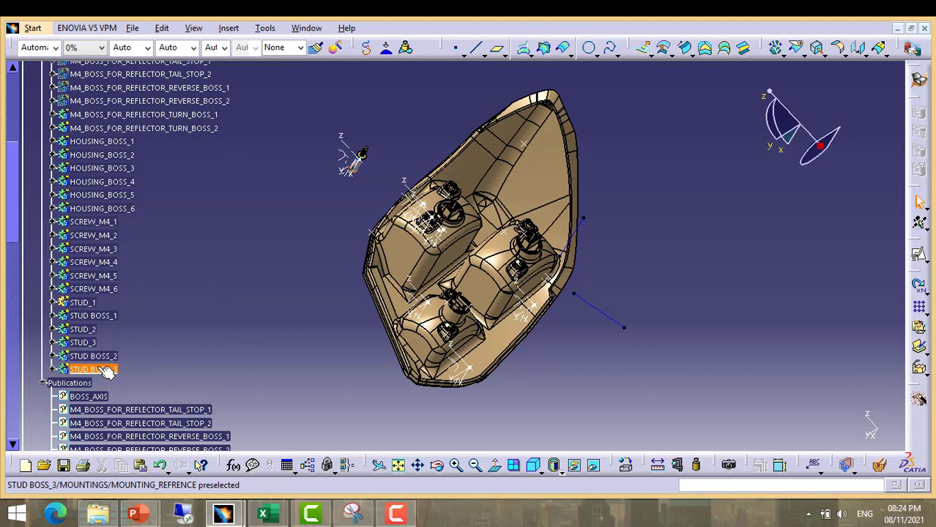
{"action": "left_click", "coordinate": [82, 302]}
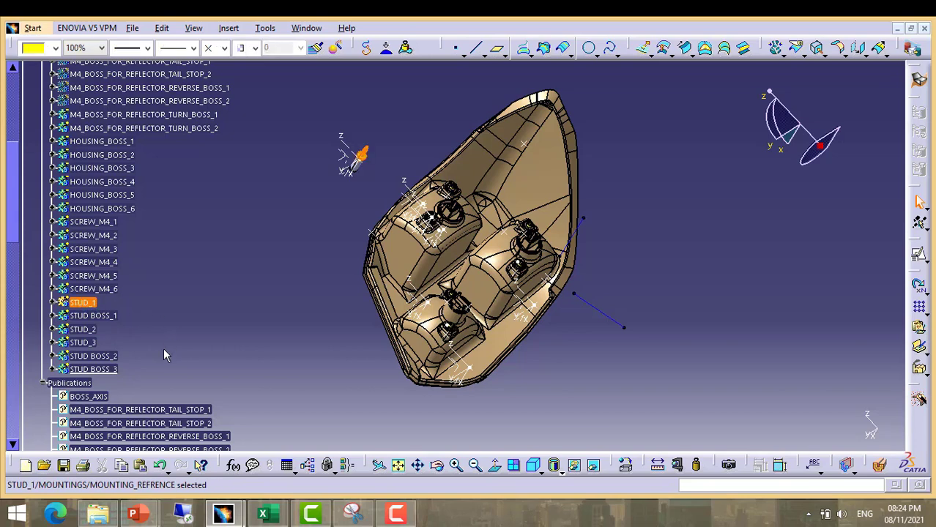
{"action": "left_click", "coordinate": [89, 370], "text": "shift"}
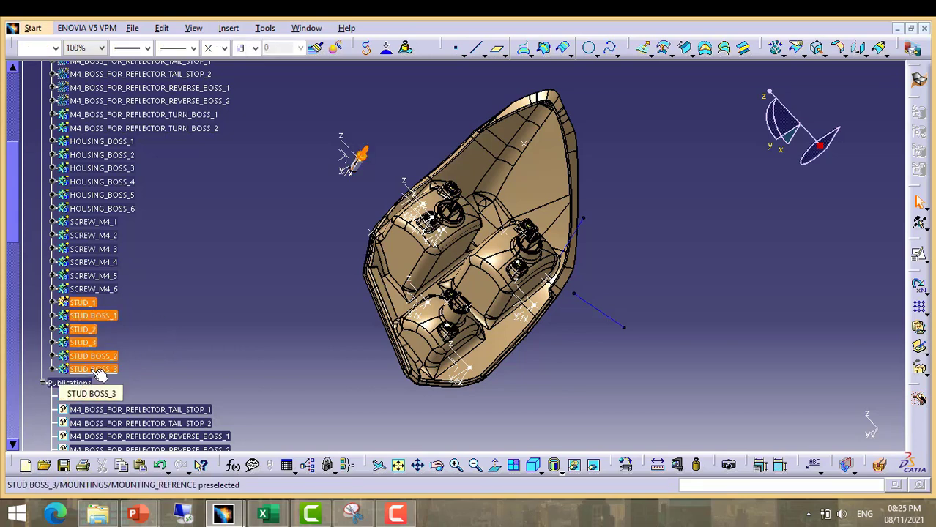
{"action": "right_click", "coordinate": [101, 375]}
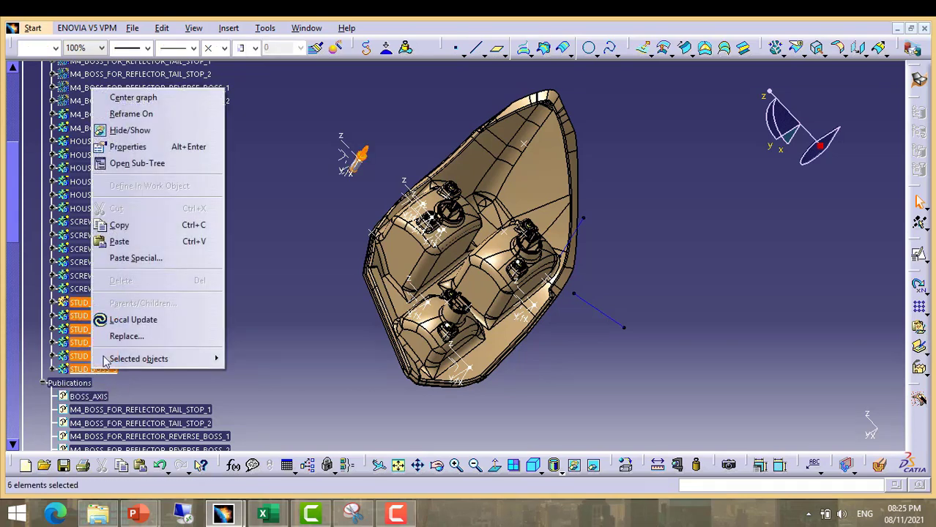
{"action": "left_click", "coordinate": [119, 226]}
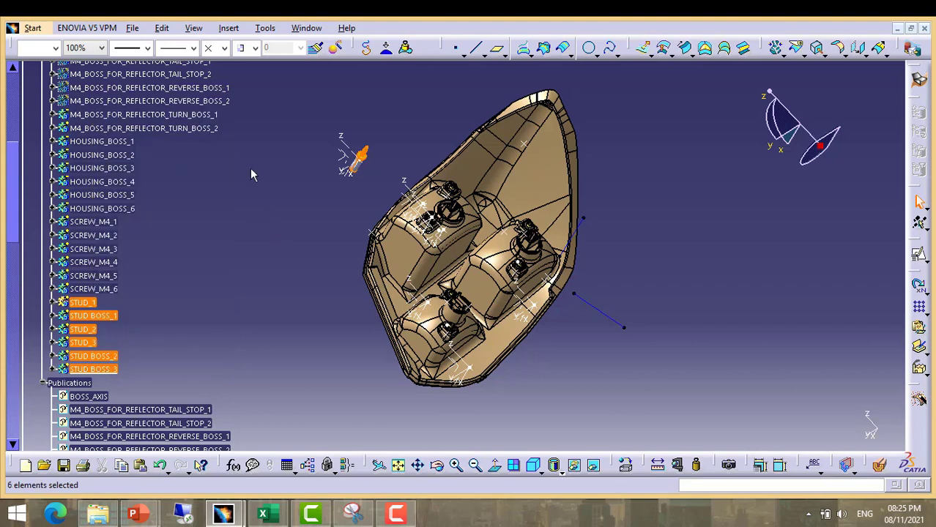
{"action": "left_click", "coordinate": [267, 28]}
{"action": "left_click", "coordinate": [300, 424]}
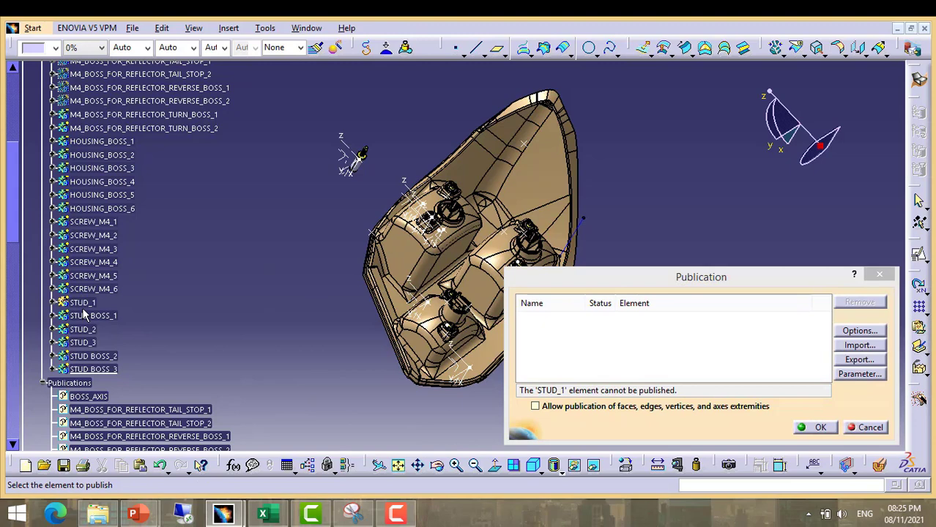
{"action": "left_click", "coordinate": [866, 427]}
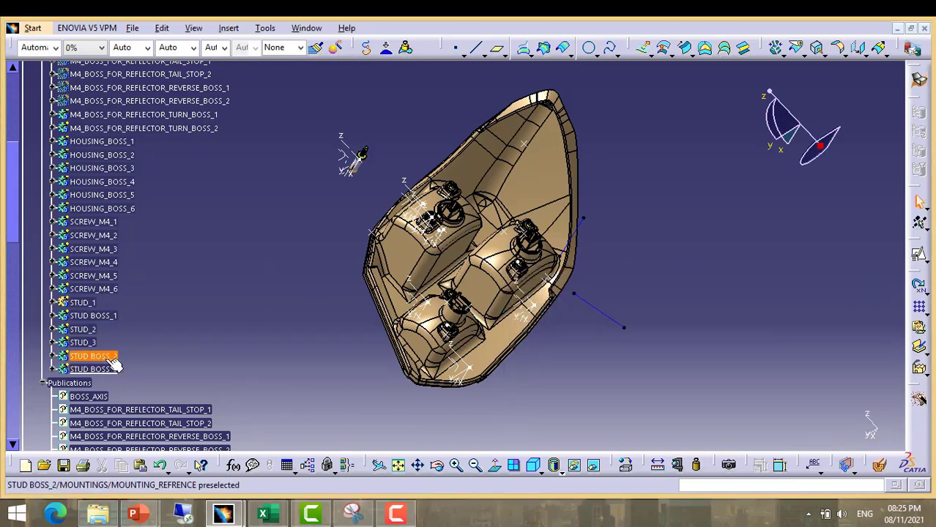
Remove the STUD BOSS, STUD_2 and STUD BOSS_2 publications from the MOUNTINGS part
{"action": "scroll", "coordinate": [123, 330], "scroll_direction": "up", "scroll_amount": 6}
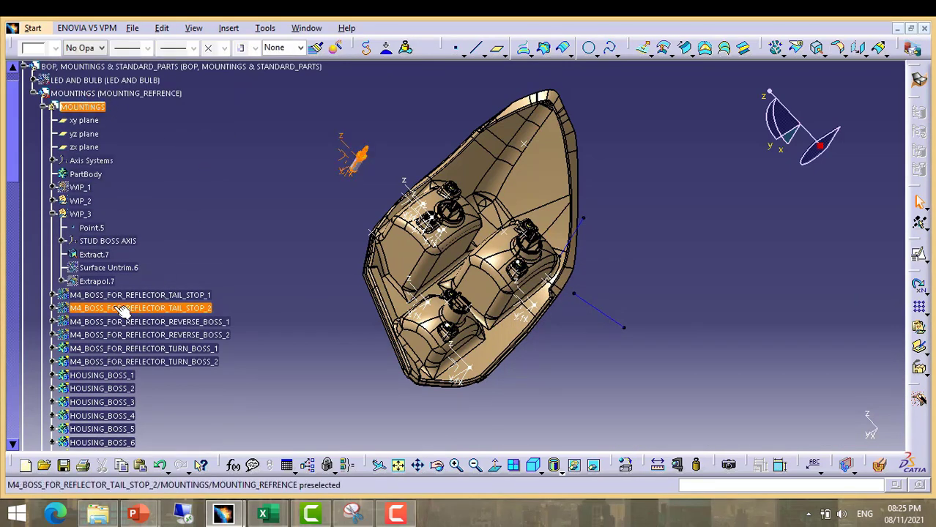
{"action": "scroll", "coordinate": [157, 285], "scroll_direction": "down", "scroll_amount": 7}
{"action": "left_click", "coordinate": [266, 28]}
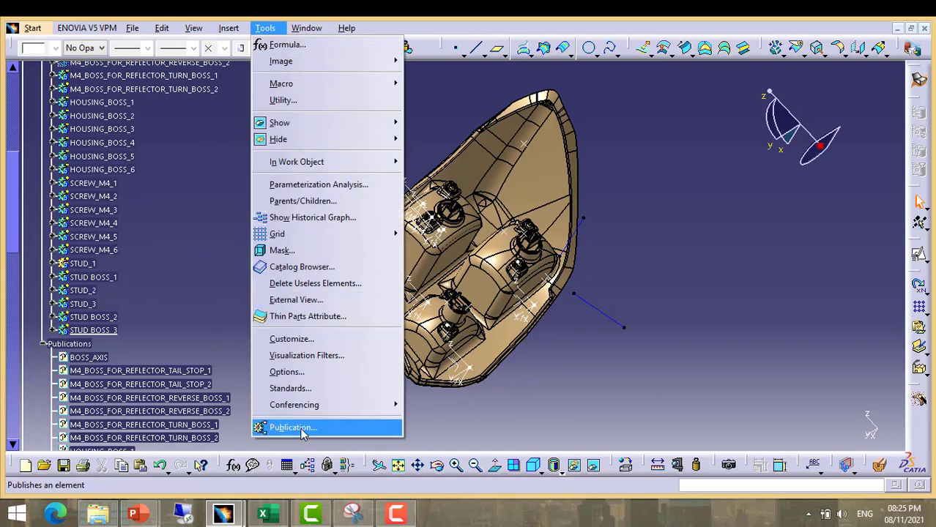
{"action": "left_click", "coordinate": [286, 427]}
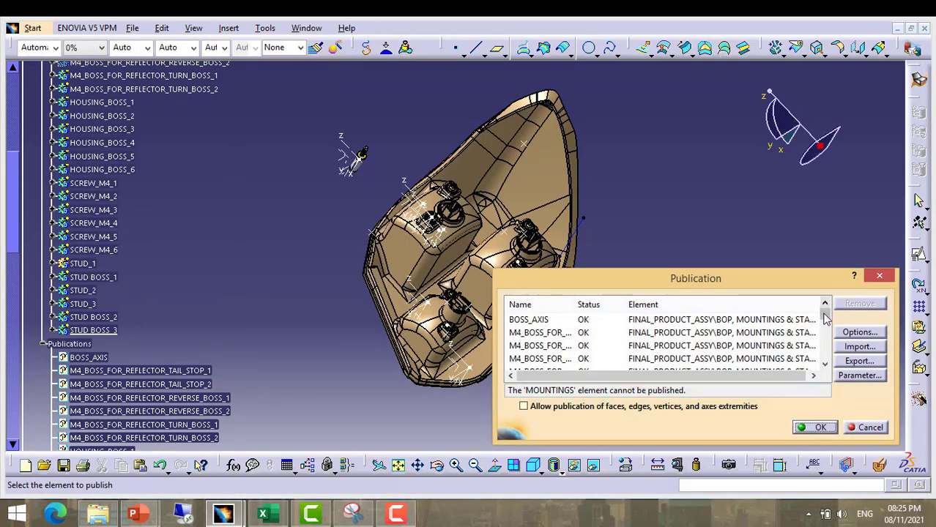
{"action": "left_click_drag", "start_coordinate": [825, 317], "coordinate": [835, 374]}
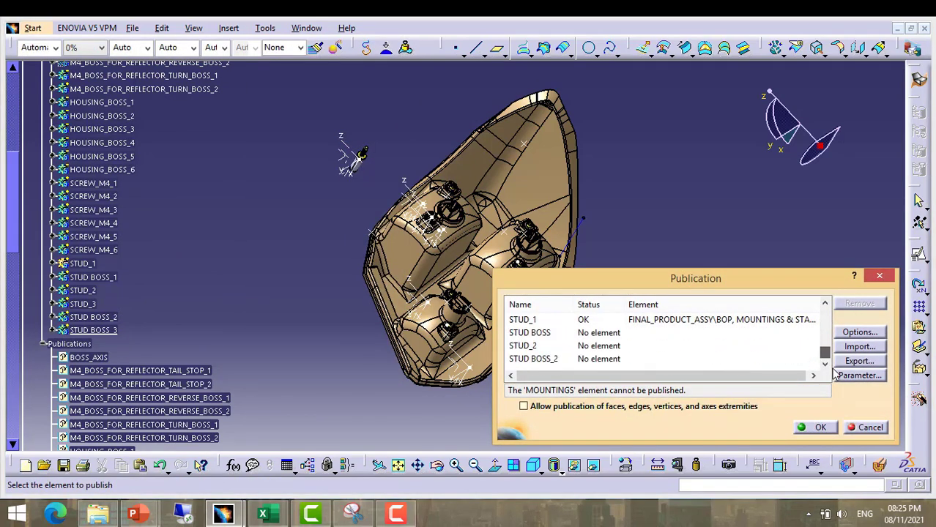
{"action": "left_click", "coordinate": [523, 322]}
{"action": "left_click", "coordinate": [528, 334]}
{"action": "left_click", "coordinate": [529, 346], "text": "shift"}
{"action": "left_click", "coordinate": [531, 359], "text": "shift"}
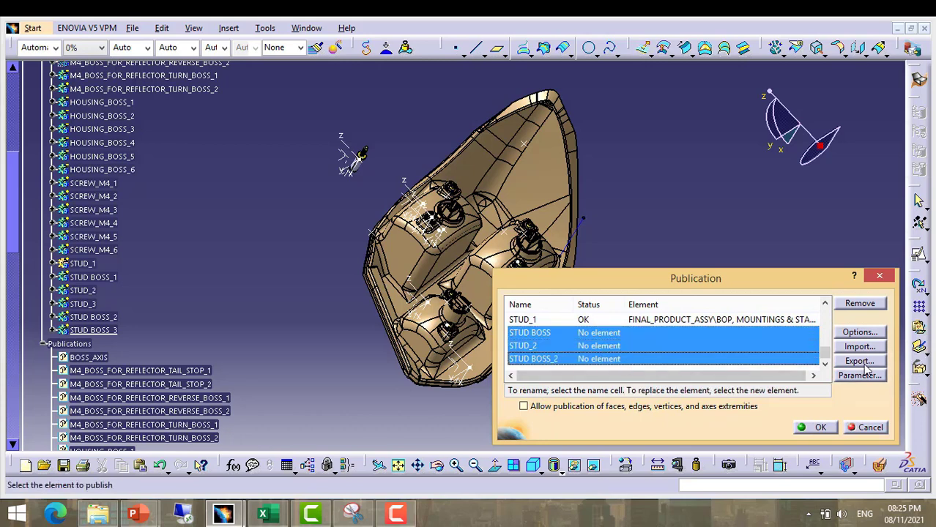
{"action": "left_click", "coordinate": [860, 304]}
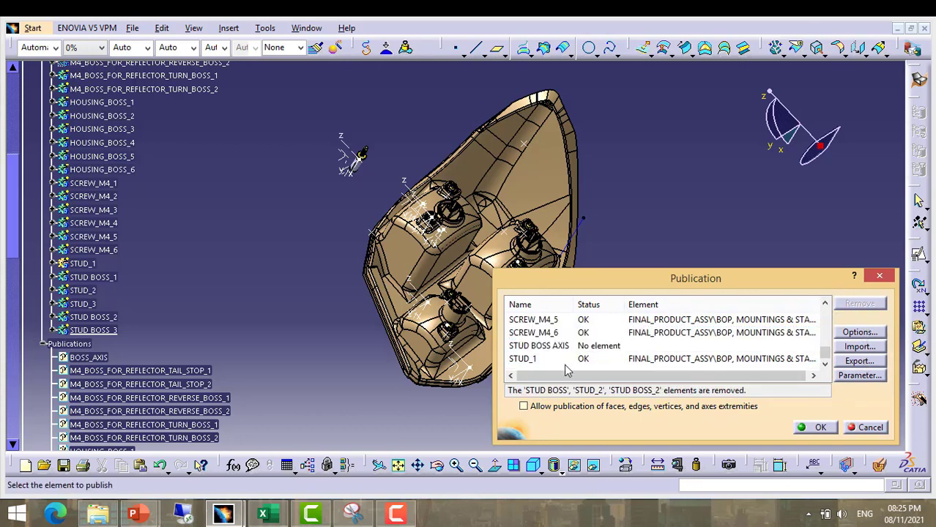
Remove the STUD BOSS AXIS and STUD_1 publications from the MOUNTINGS part as well
{"action": "left_click", "coordinate": [537, 346]}
{"action": "left_click", "coordinate": [523, 359], "text": "shift"}
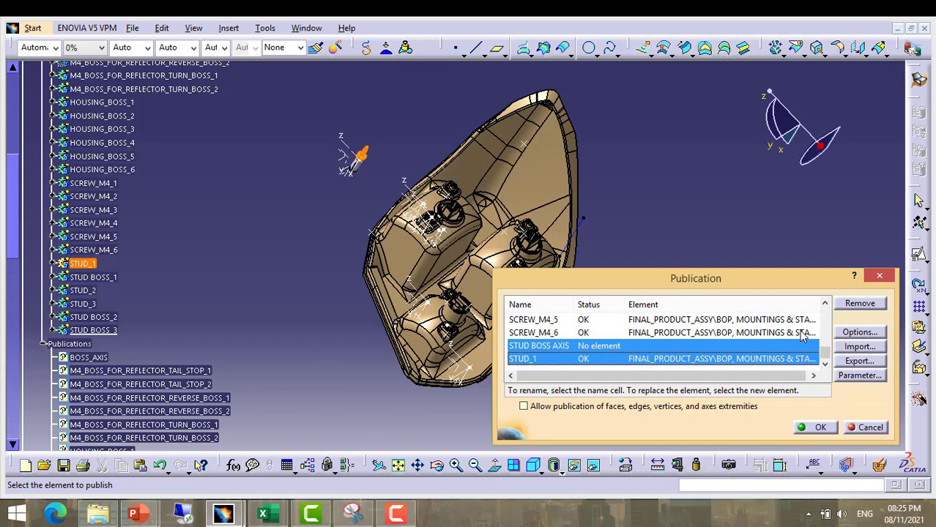
{"action": "left_click", "coordinate": [859, 303]}
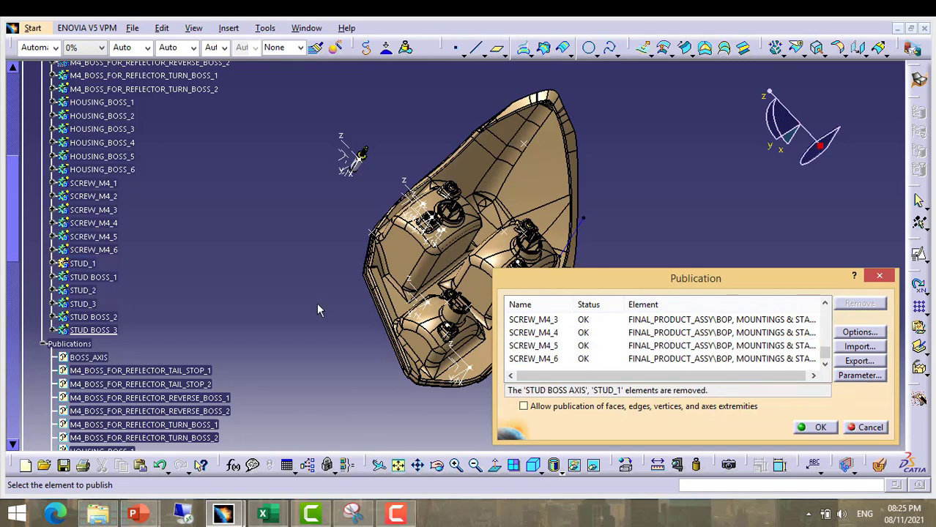
Publish the bodies STUD_1, STUD BOSS_1, STUD_2, STUD_3, STUD BOSS_2 and STUD BOSS_3 of MOUNTINGS under their own names
{"action": "left_click", "coordinate": [83, 264]}
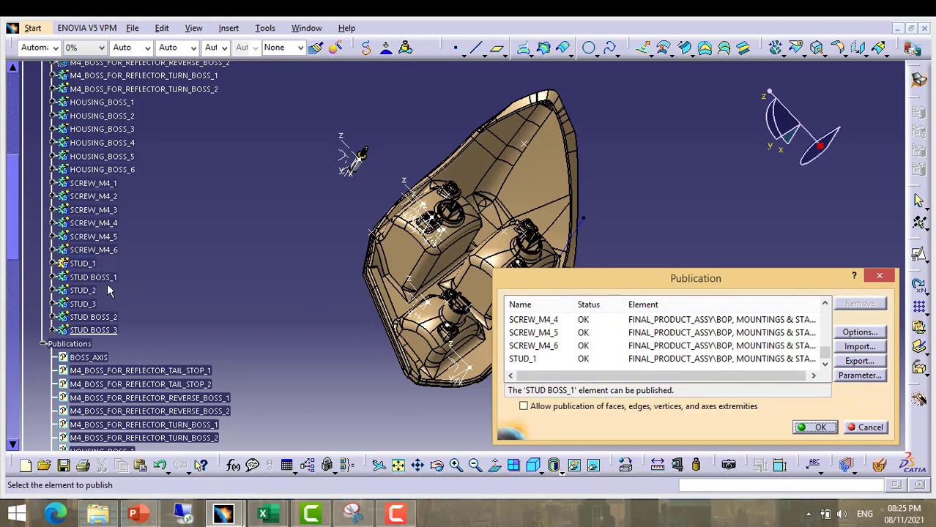
{"action": "left_click", "coordinate": [103, 276]}
{"action": "left_click", "coordinate": [83, 290]}
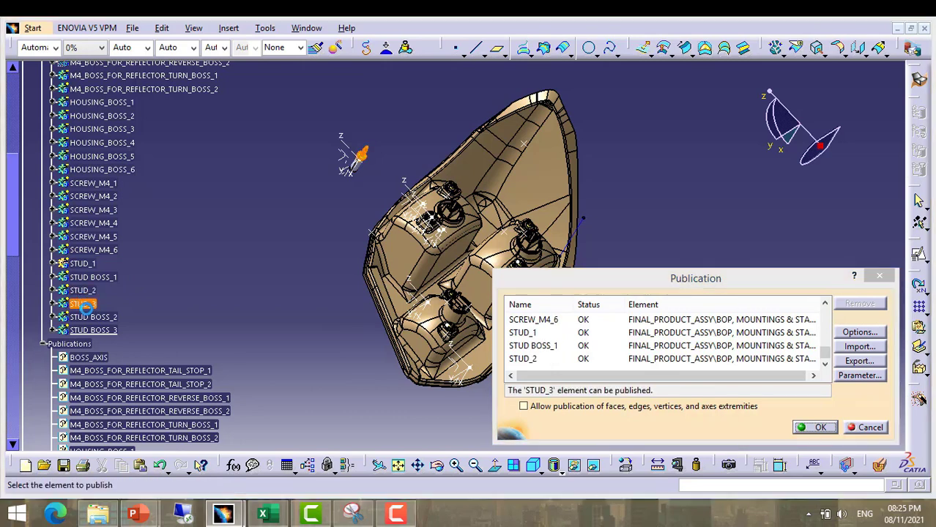
{"action": "left_click", "coordinate": [82, 303]}
{"action": "left_click", "coordinate": [92, 317]}
{"action": "left_click", "coordinate": [92, 329]}
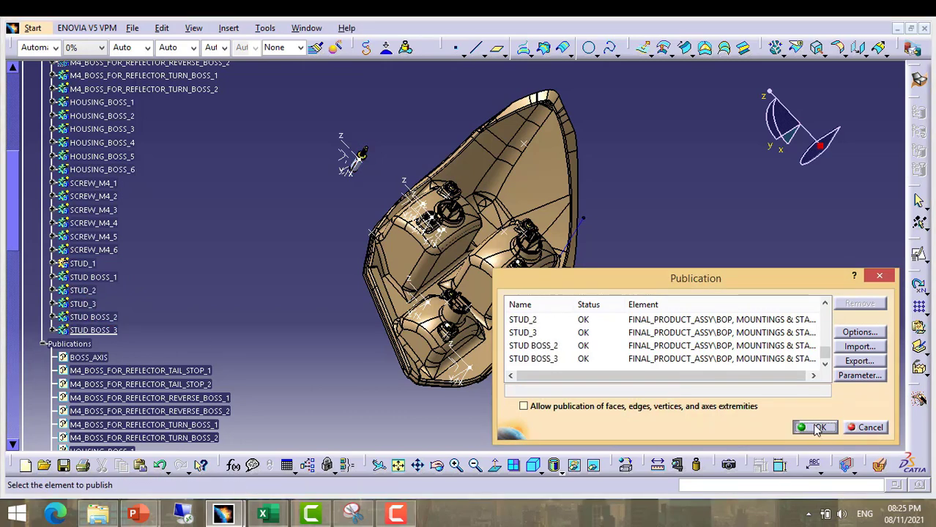
{"action": "left_click", "coordinate": [817, 428]}
Examine the stud publications of MOUNTINGS and copy the STUD BOSS AXIS axis system from WIP_3
{"action": "scroll", "coordinate": [170, 350], "scroll_direction": "down", "scroll_amount": 10}
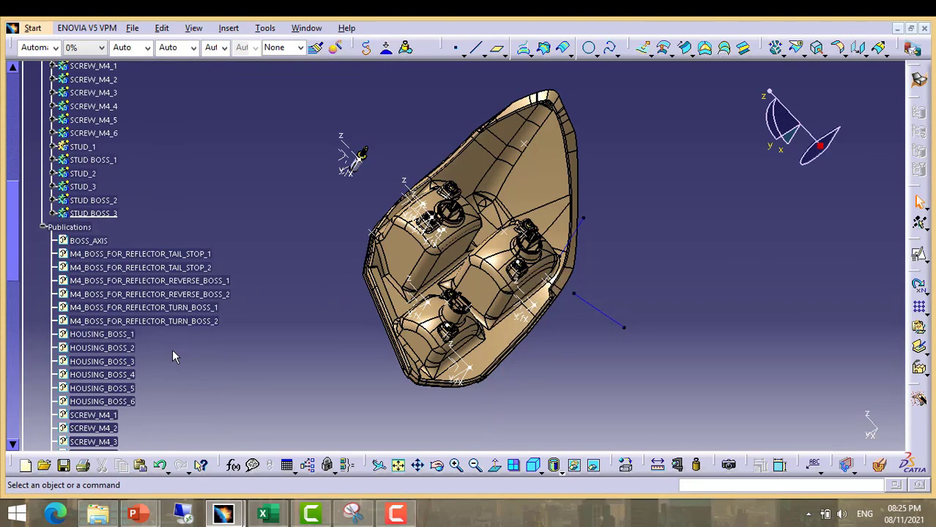
{"action": "scroll", "coordinate": [91, 378], "scroll_direction": "down", "scroll_amount": 1}
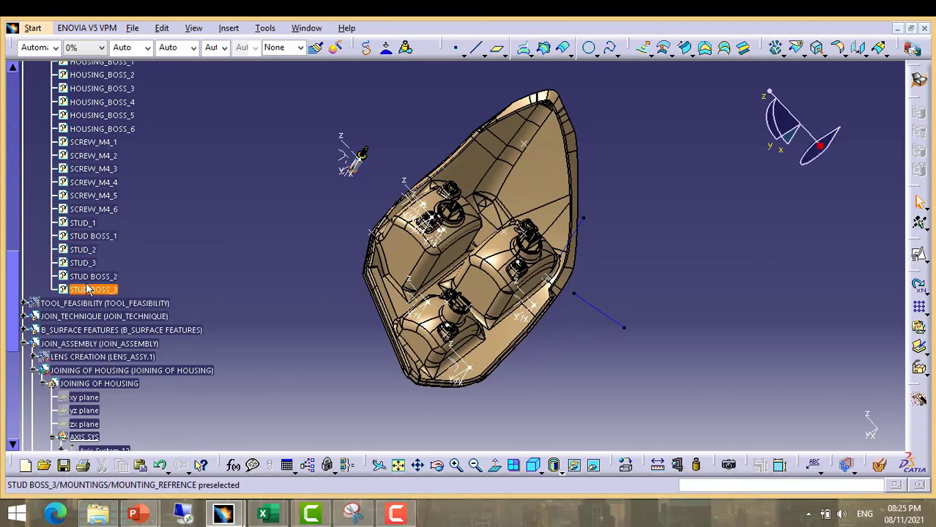
{"action": "scroll", "coordinate": [117, 307], "scroll_direction": "up", "scroll_amount": 9}
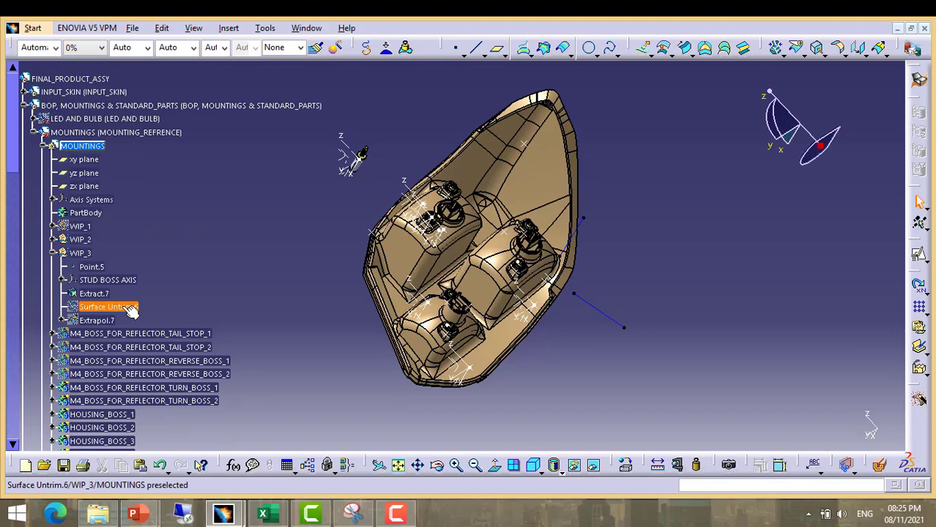
{"action": "scroll", "coordinate": [126, 313], "scroll_direction": "down", "scroll_amount": 4}
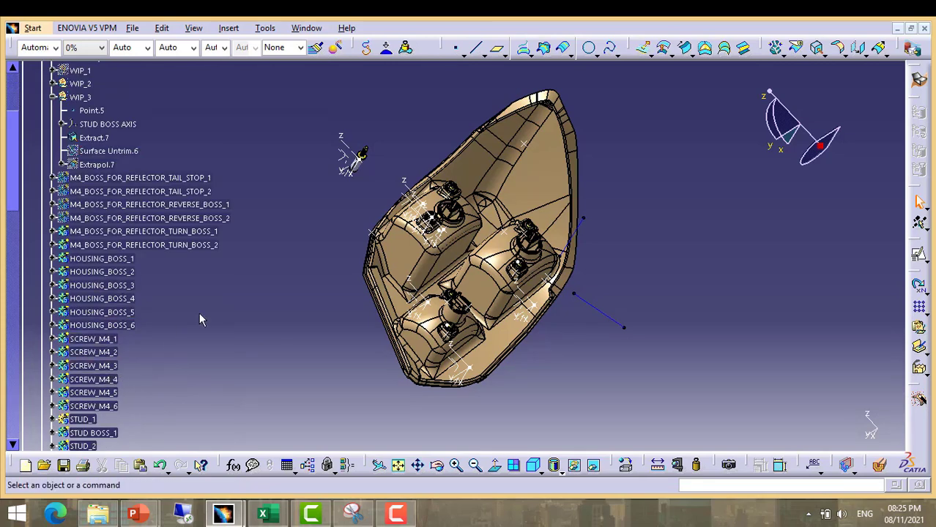
{"action": "scroll", "coordinate": [122, 258], "scroll_direction": "up", "scroll_amount": 2}
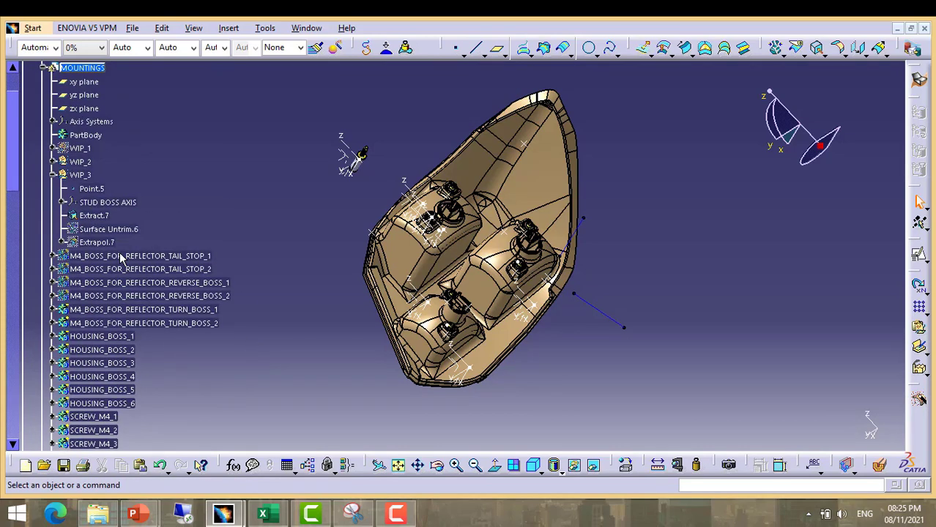
{"action": "right_click", "coordinate": [109, 203]}
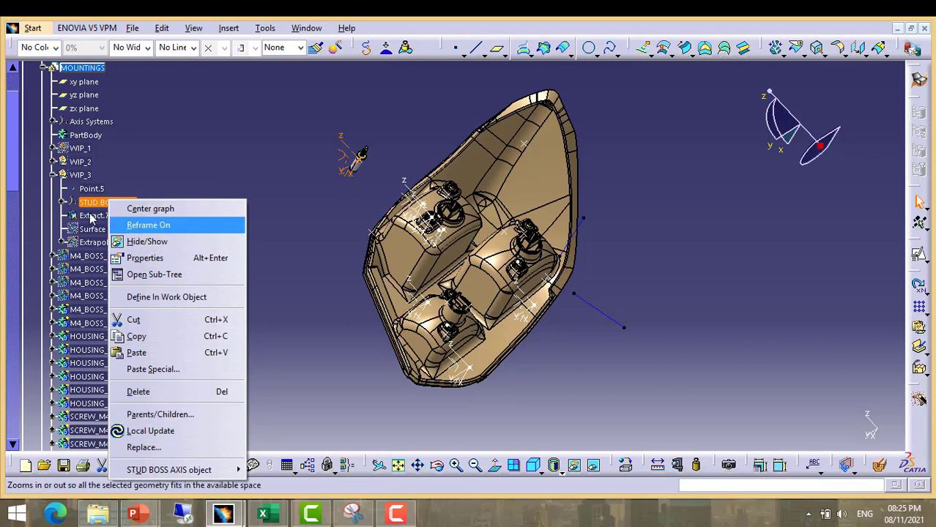
{"action": "left_click", "coordinate": [137, 336]}
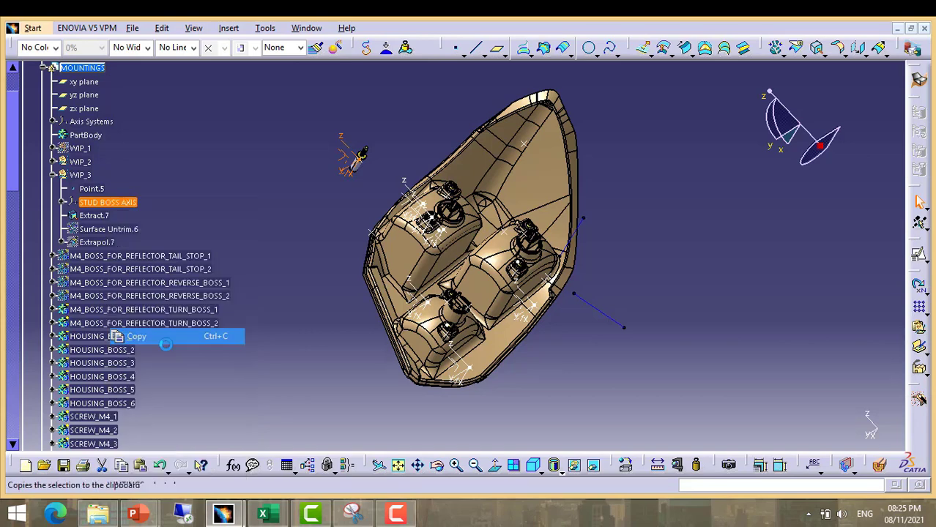
Publish the STUD BOSS AXIS axis system of WIP_3 in MOUNTINGS under its own name
{"action": "scroll", "coordinate": [170, 306], "scroll_direction": "down", "scroll_amount": 10}
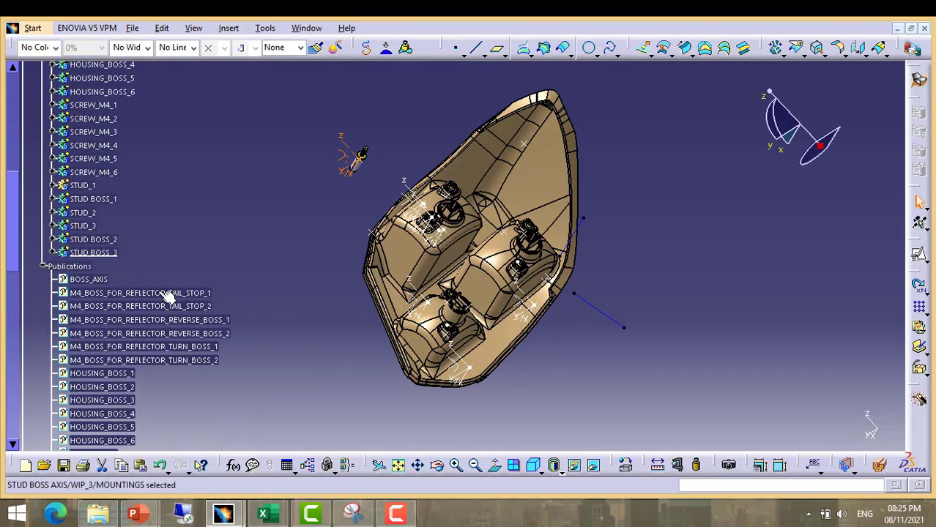
{"action": "scroll", "coordinate": [161, 287], "scroll_direction": "down", "scroll_amount": 4}
{"action": "scroll", "coordinate": [147, 272], "scroll_direction": "up", "scroll_amount": 4}
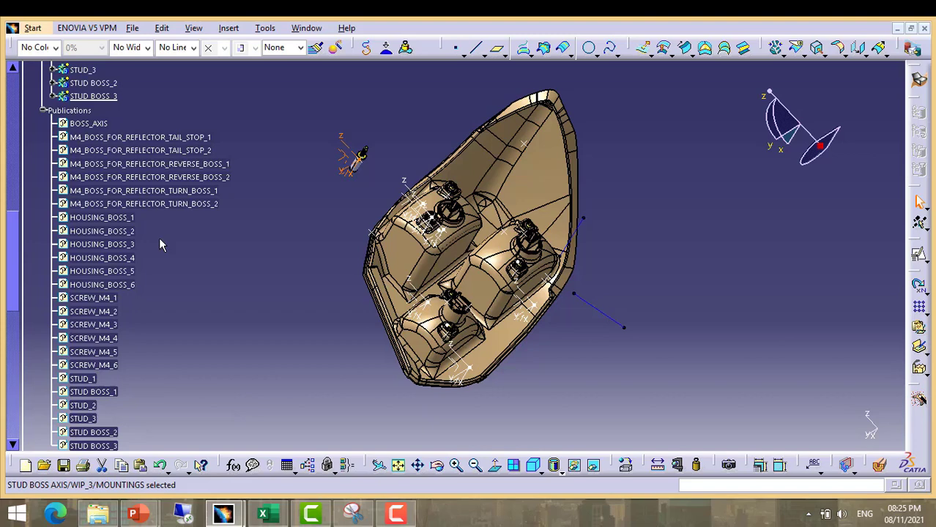
{"action": "scroll", "coordinate": [158, 289], "scroll_direction": "down", "scroll_amount": 5}
{"action": "scroll", "coordinate": [158, 289], "scroll_direction": "up", "scroll_amount": 5}
{"action": "scroll", "coordinate": [158, 137], "scroll_direction": "up", "scroll_amount": 1}
{"action": "scroll", "coordinate": [142, 171], "scroll_direction": "up", "scroll_amount": 4}
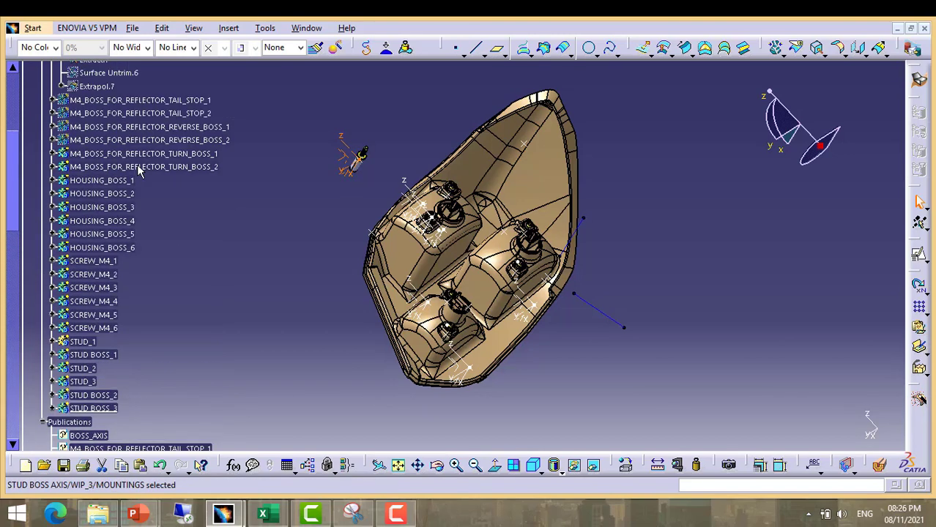
{"action": "left_click", "coordinate": [257, 29]}
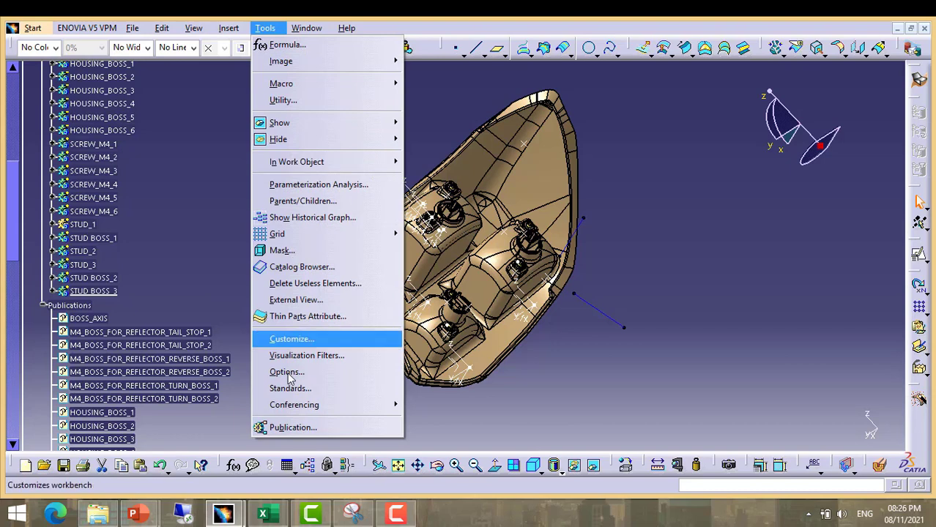
{"action": "left_click", "coordinate": [287, 425]}
{"action": "left_click", "coordinate": [709, 394]}
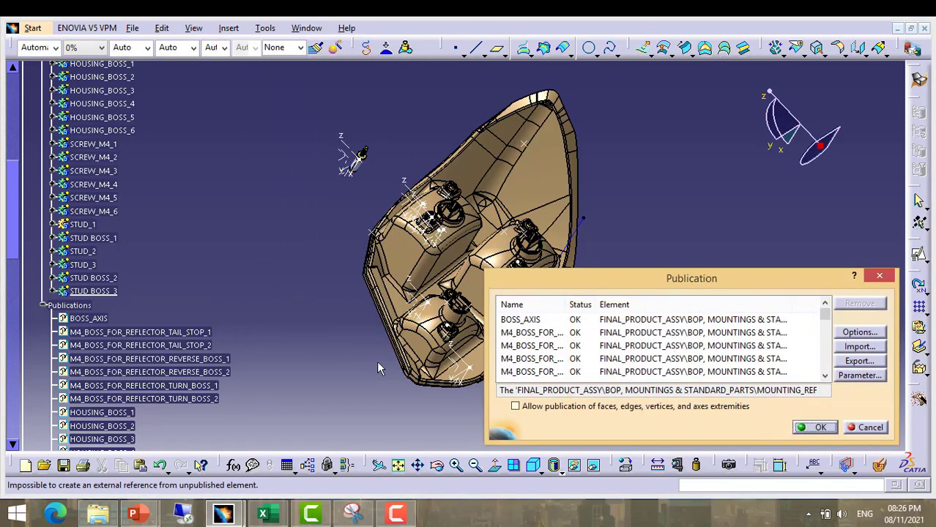
{"action": "left_click_drag", "start_coordinate": [827, 328], "coordinate": [839, 373]}
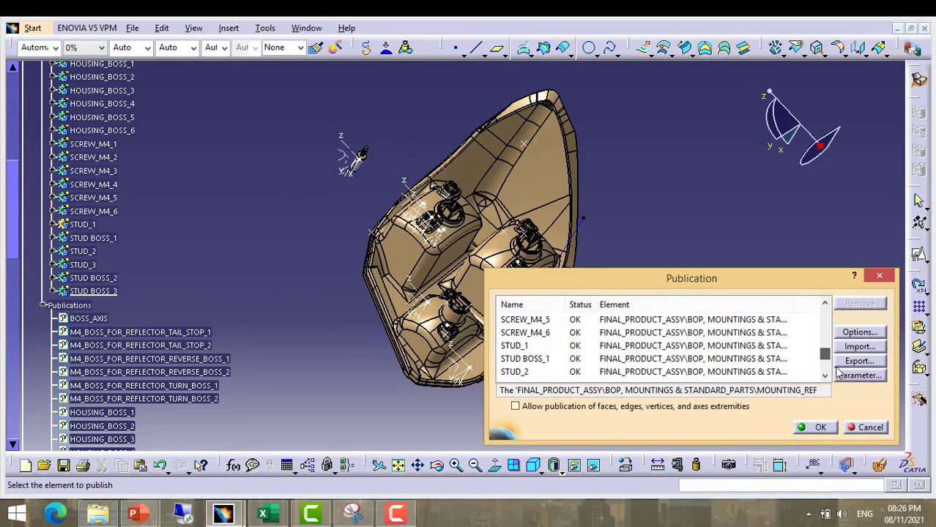
{"action": "left_click", "coordinate": [867, 428]}
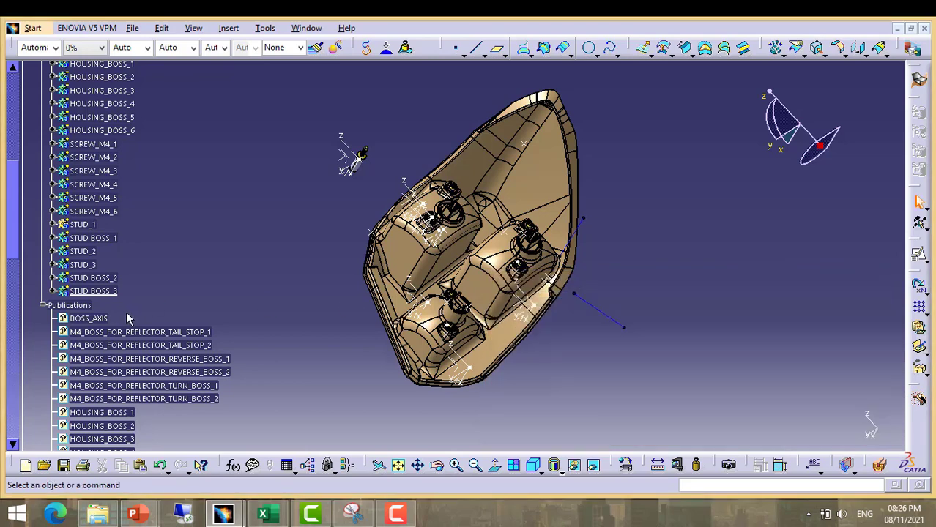
Copy the six published bodies from STUD_1 through STUD BOSS_3 in the MOUNTINGS publications
{"action": "scroll", "coordinate": [127, 320], "scroll_direction": "down", "scroll_amount": 8}
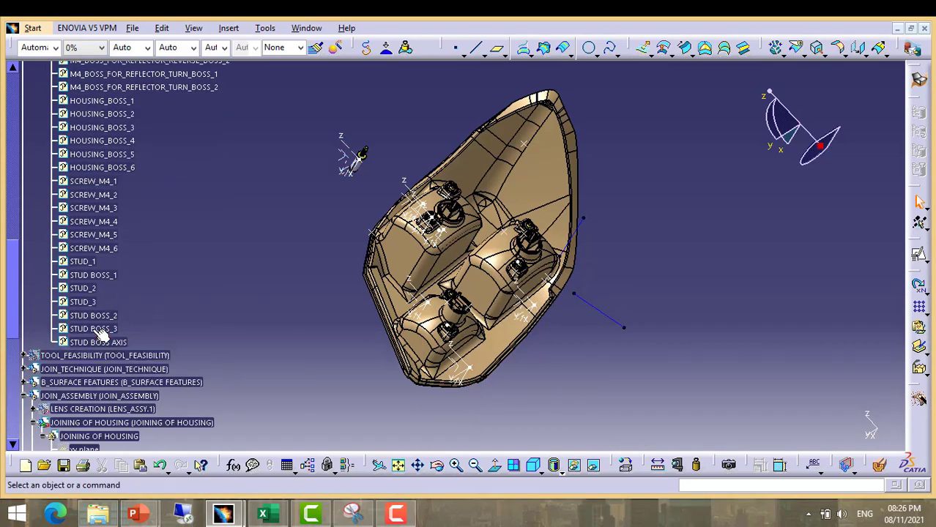
{"action": "left_click", "coordinate": [100, 330]}
{"action": "left_click", "coordinate": [87, 262], "text": "shift"}
{"action": "right_click", "coordinate": [85, 264]}
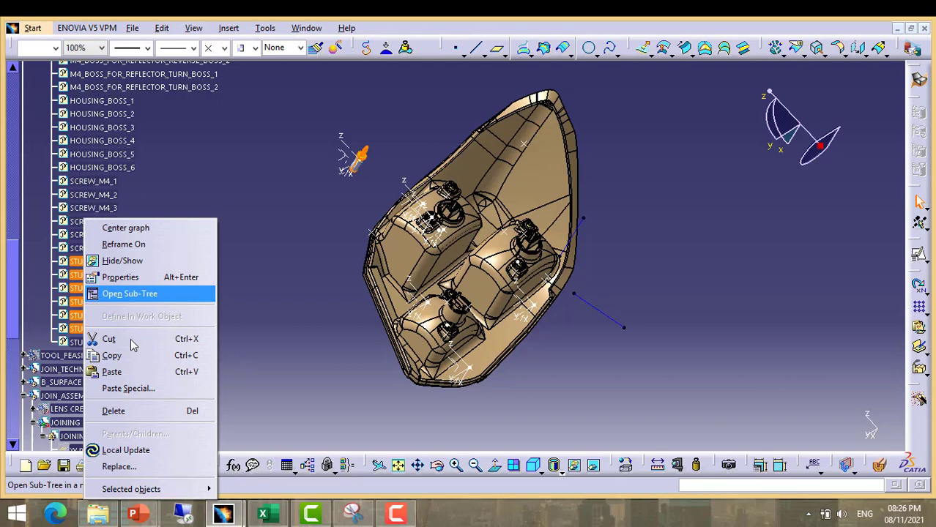
{"action": "left_click", "coordinate": [115, 355]}
Activate FINAL_PRODUCT_ASSY and paste the six stud and stud boss bodies into the JOINING OF HOUSING part as result with link
{"action": "left_click_drag", "start_coordinate": [13, 309], "coordinate": [31, 246]}
{"action": "scroll", "coordinate": [32, 246], "scroll_direction": "up", "scroll_amount": 10}
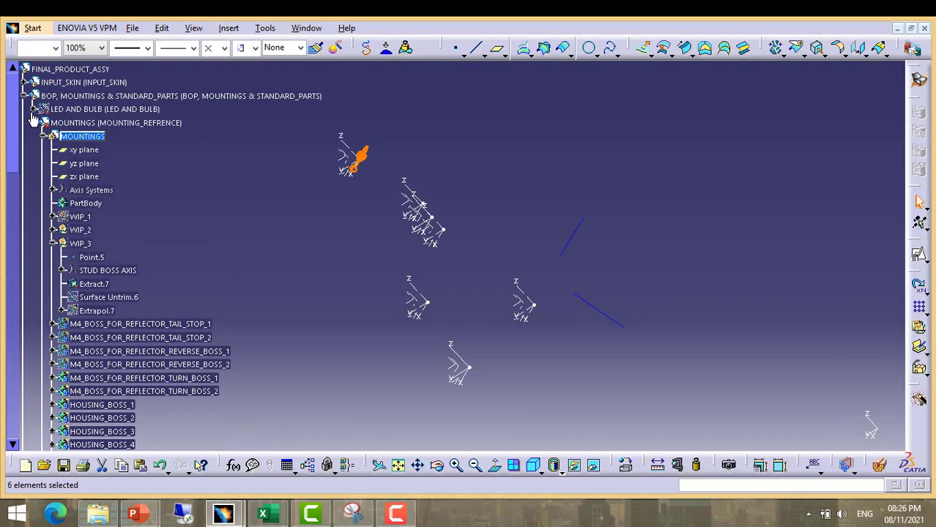
{"action": "double_click", "coordinate": [71, 69]}
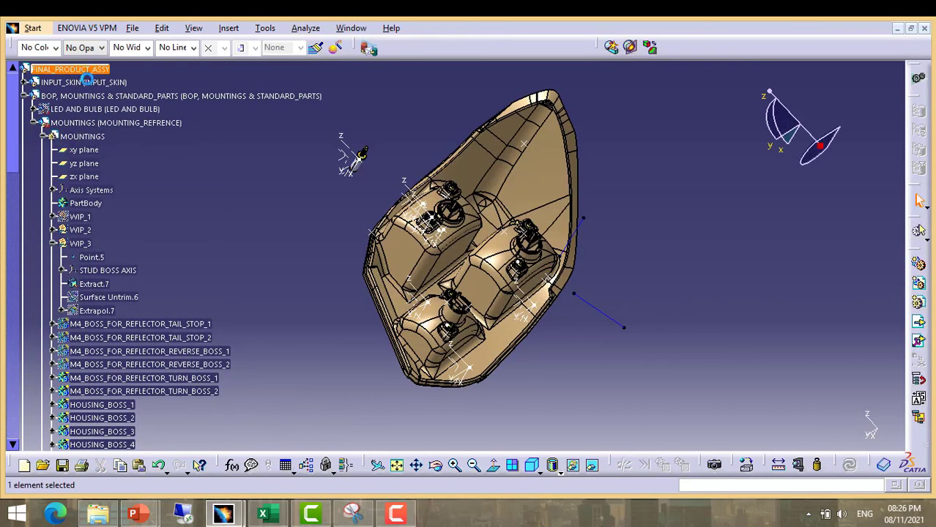
{"action": "scroll", "coordinate": [18, 145], "scroll_direction": "down", "scroll_amount": 15}
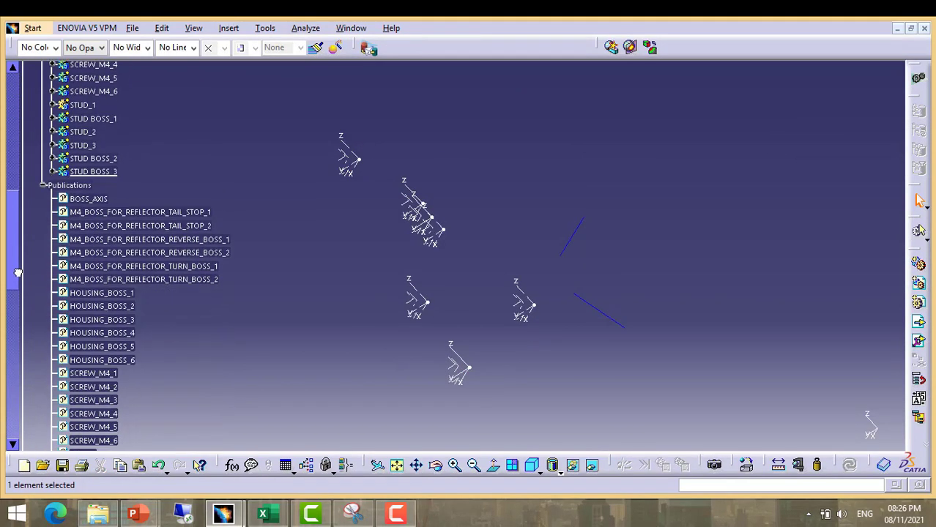
{"action": "scroll", "coordinate": [31, 357], "scroll_direction": "down", "scroll_amount": 5}
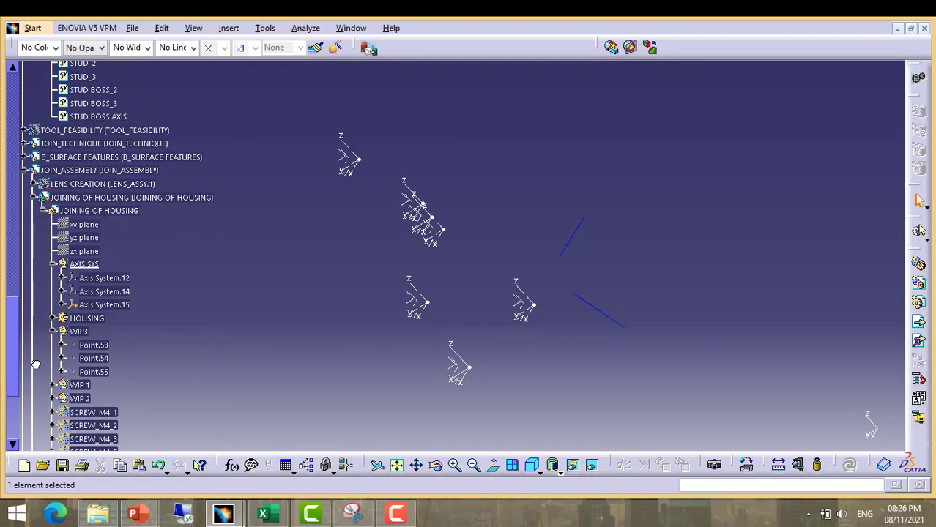
{"action": "scroll", "coordinate": [45, 390], "scroll_direction": "down", "scroll_amount": 1}
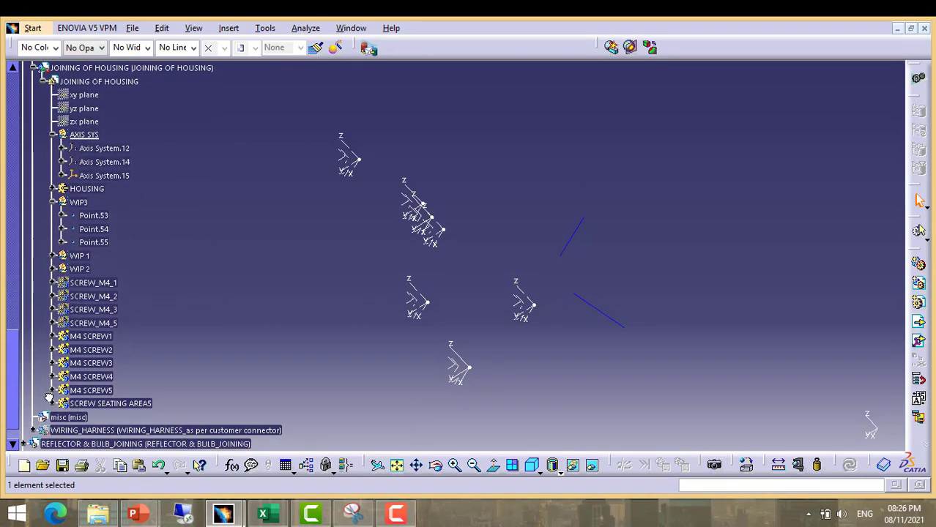
{"action": "left_click", "coordinate": [99, 86]}
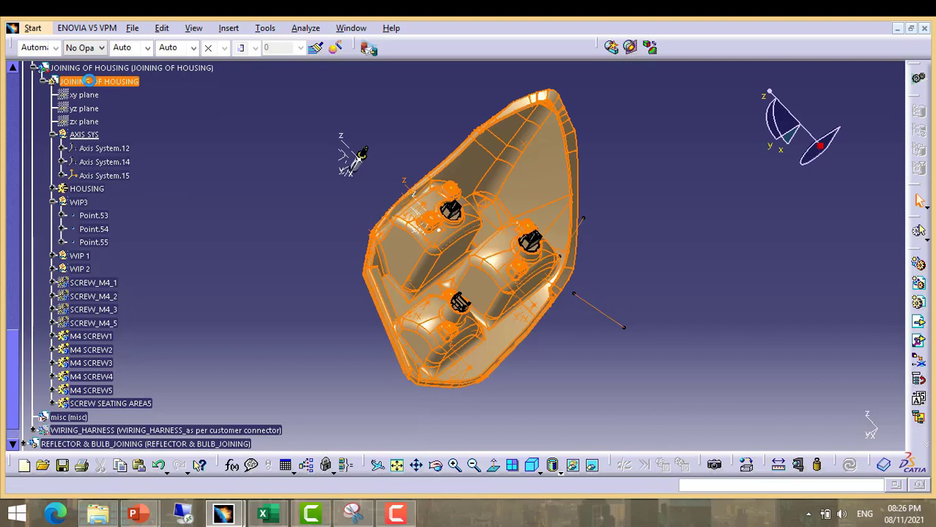
{"action": "right_click", "coordinate": [91, 82]}
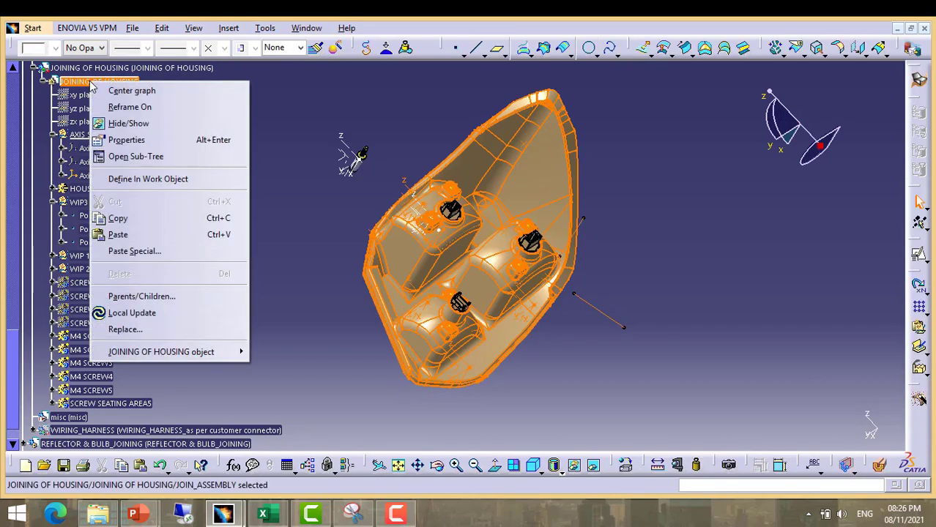
{"action": "left_click", "coordinate": [129, 253]}
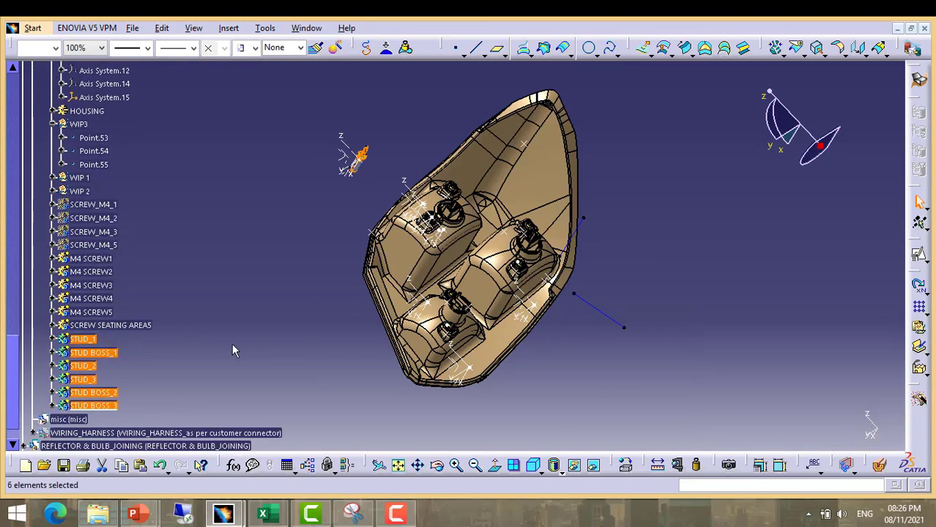
{"action": "left_click", "coordinate": [244, 324]}
Copy the published STUD BOSS AXIS of MOUNTINGS and paste it into the JOINING OF HOUSING part as result with link
{"action": "scroll", "coordinate": [90, 229], "scroll_direction": "up", "scroll_amount": 3}
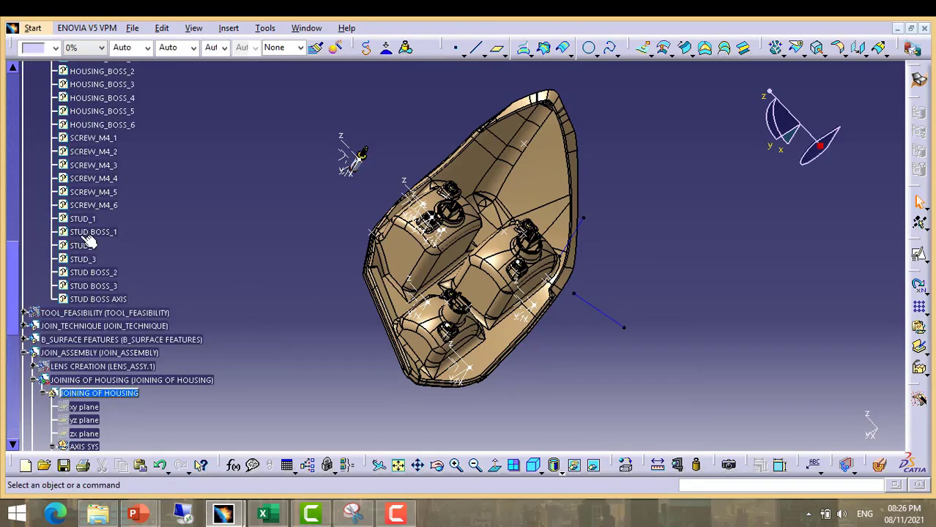
{"action": "left_click", "coordinate": [103, 299]}
{"action": "right_click", "coordinate": [106, 300]}
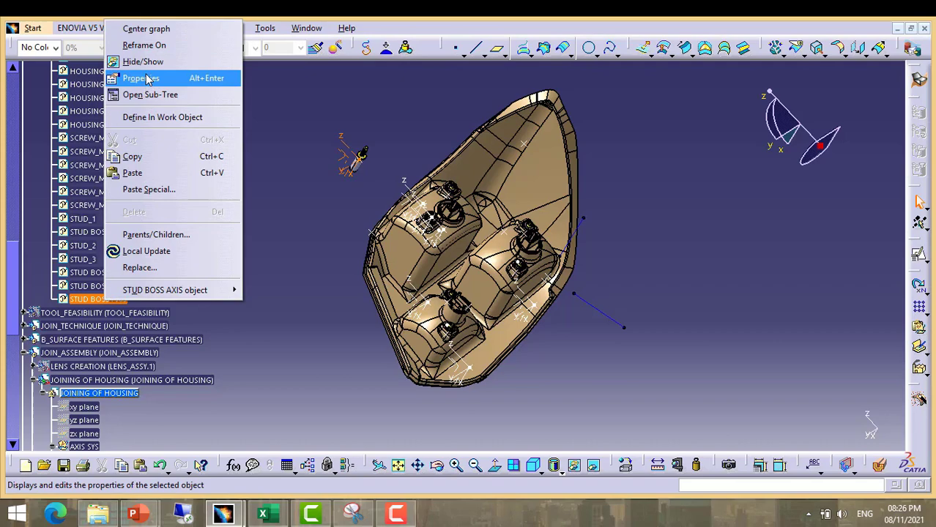
{"action": "left_click", "coordinate": [132, 156]}
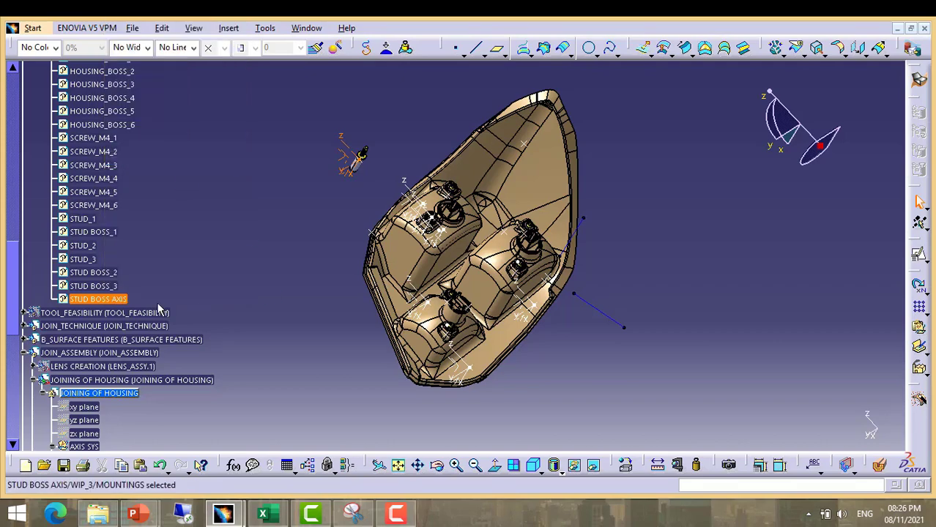
{"action": "scroll", "coordinate": [157, 304], "scroll_direction": "down", "scroll_amount": 7}
{"action": "left_click", "coordinate": [110, 119]}
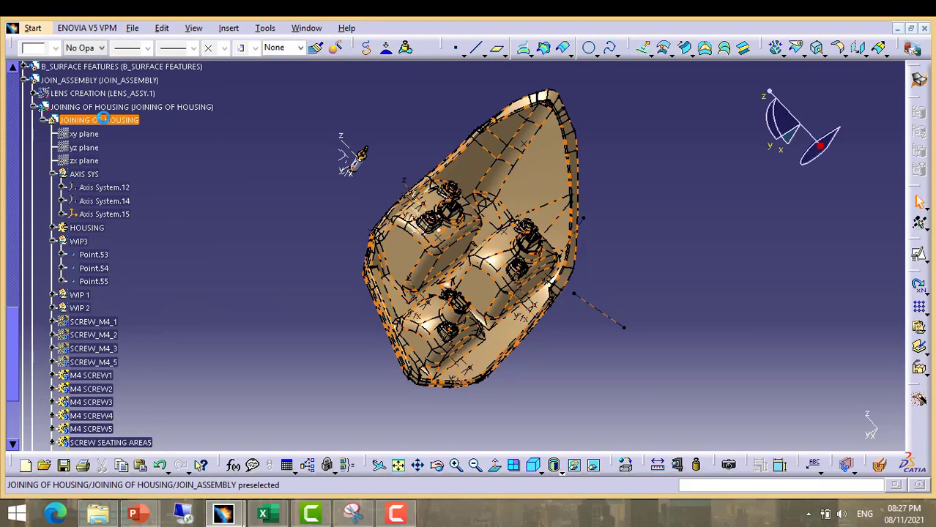
{"action": "right_click", "coordinate": [105, 119]}
{"action": "left_click", "coordinate": [154, 287]}
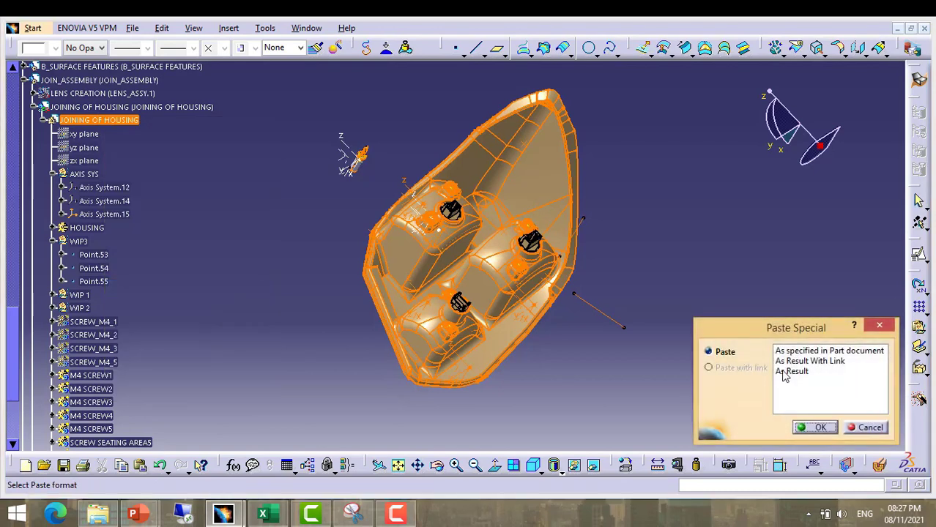
{"action": "left_click", "coordinate": [820, 427]}
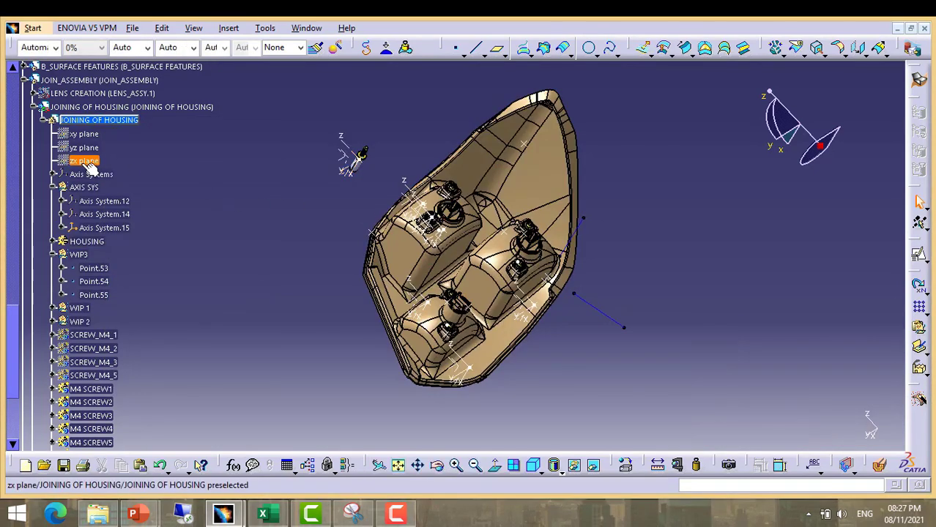
Examine the pasted axis and stud bodies in JOINING OF HOUSING, expanding STUD_1 to check its linked solid
{"action": "left_click", "coordinate": [51, 174]}
{"action": "left_click", "coordinate": [50, 174]}
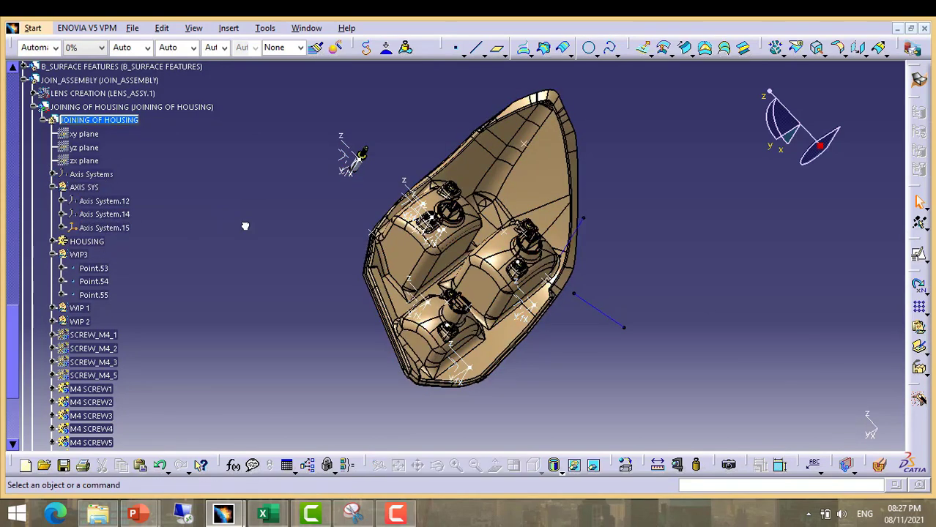
{"action": "middle_click_drag", "start_coordinate": [332, 224], "coordinate": [340, 234]}
{"action": "middle_click_drag", "start_coordinate": [413, 287], "coordinate": [417, 278]}
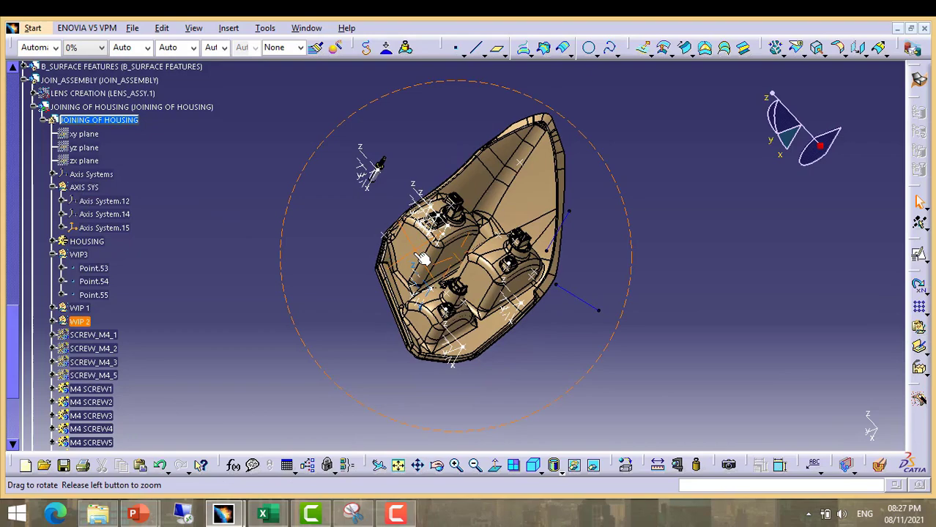
{"action": "scroll", "coordinate": [132, 298], "scroll_direction": "down", "scroll_amount": 5}
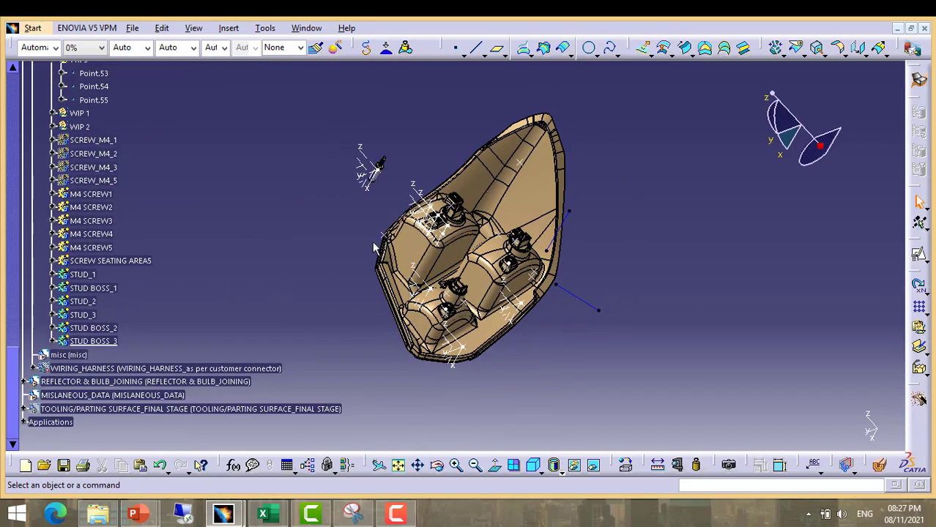
{"action": "middle_click_drag", "start_coordinate": [408, 234], "coordinate": [410, 227]}
{"action": "left_click", "coordinate": [51, 315]}
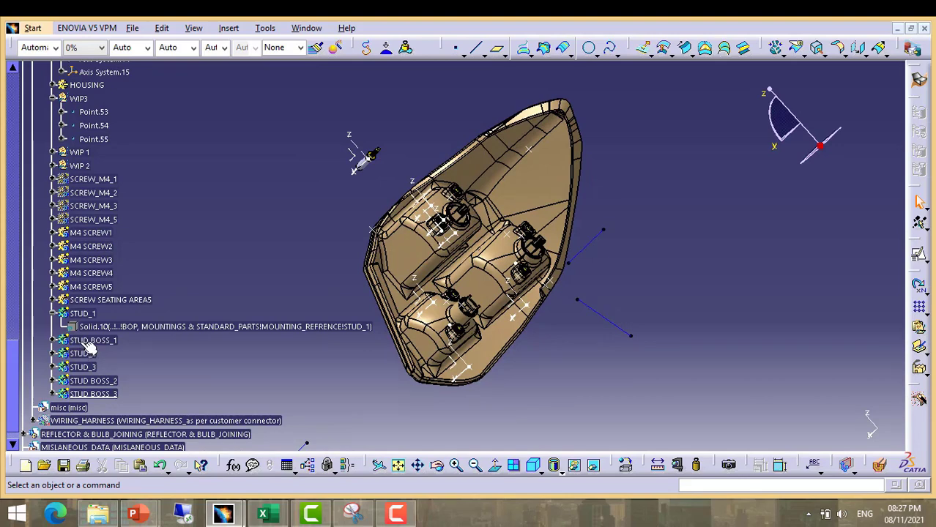
{"action": "middle_click_drag", "start_coordinate": [564, 245], "coordinate": [546, 324]}
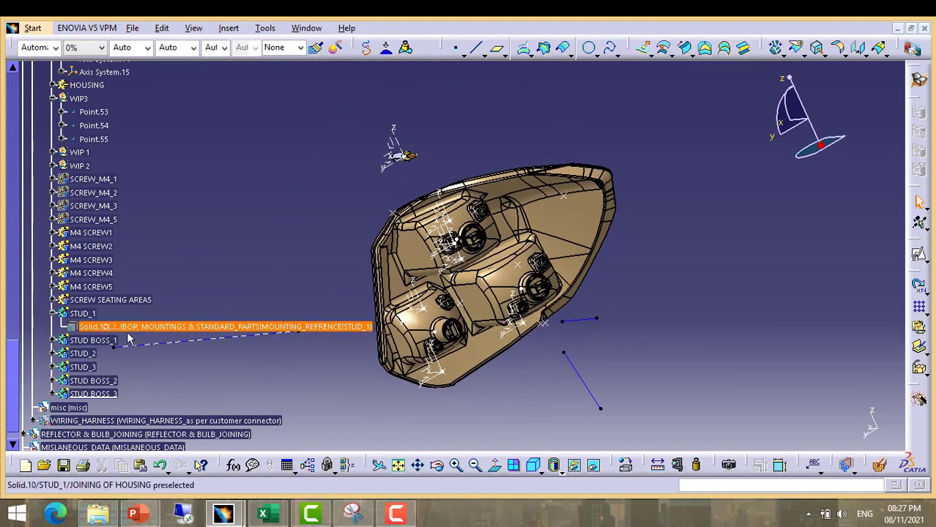
Define STUD BOSS_1 in JOINING OF HOUSING as the in-work object and expand it in the tree
{"action": "left_click", "coordinate": [93, 341]}
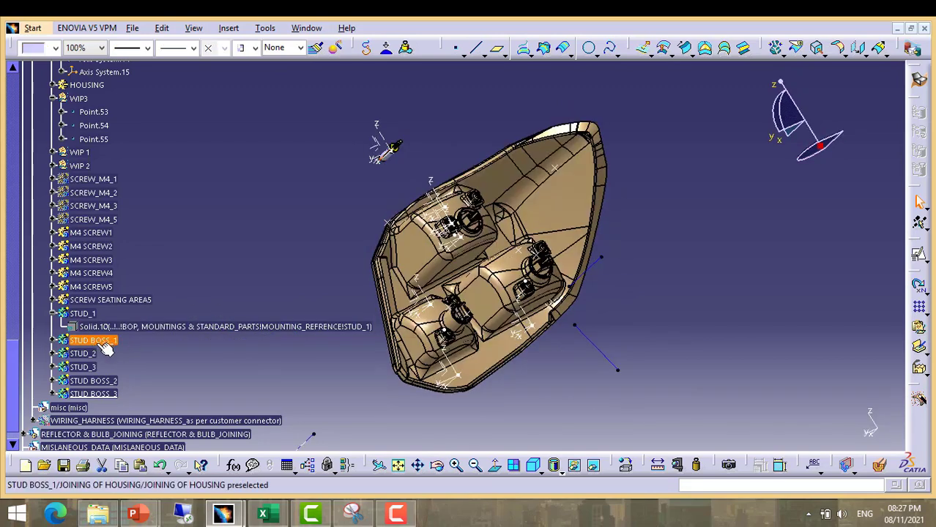
{"action": "right_click", "coordinate": [107, 348]}
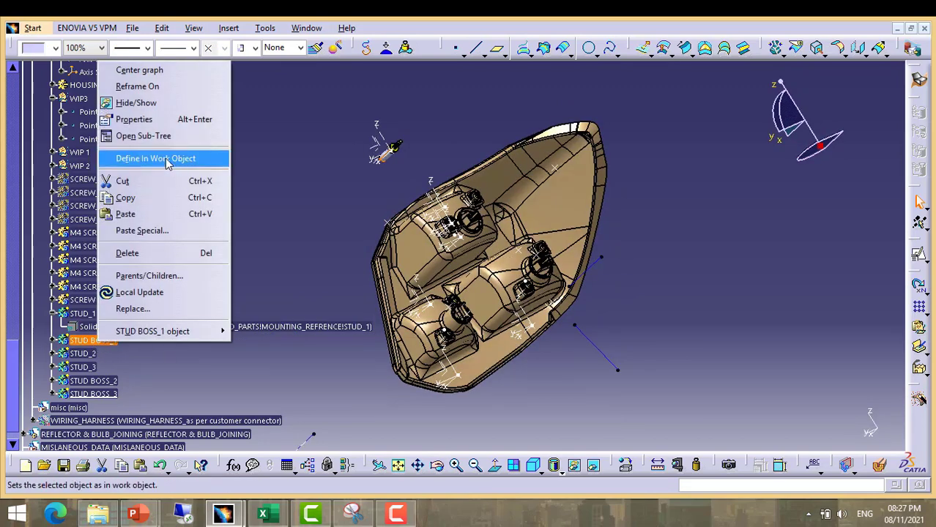
{"action": "left_click", "coordinate": [179, 158]}
{"action": "left_click", "coordinate": [54, 341]}
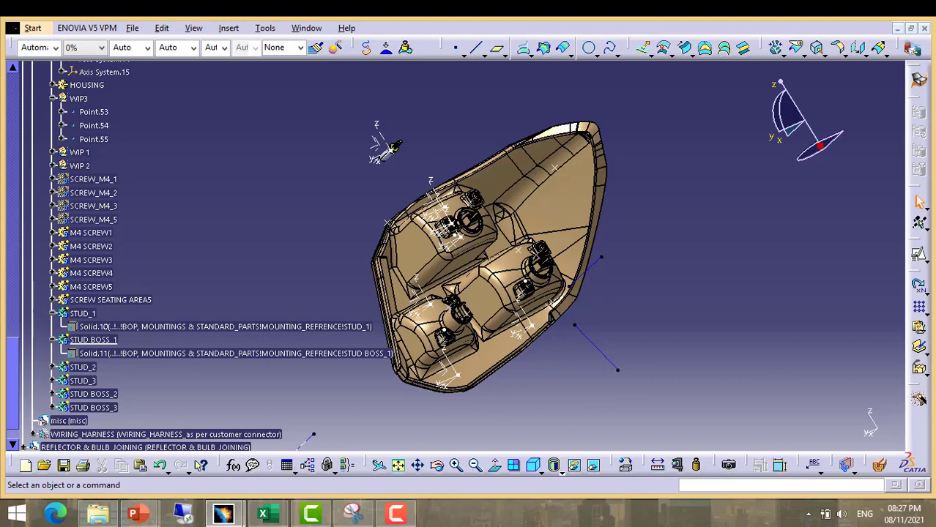
Switch to the Part Design workbench and float the surface-based and transformation feature toolbars over the model view
{"action": "left_click", "coordinate": [33, 28]}
{"action": "mouse_move", "coordinate": [97, 65]}
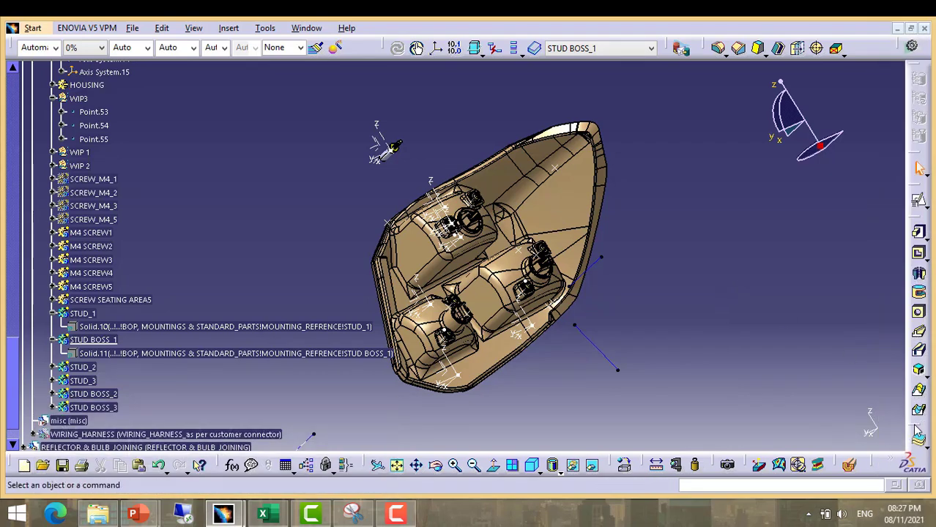
{"action": "left_click_drag", "start_coordinate": [849, 152], "coordinate": [858, 132]}
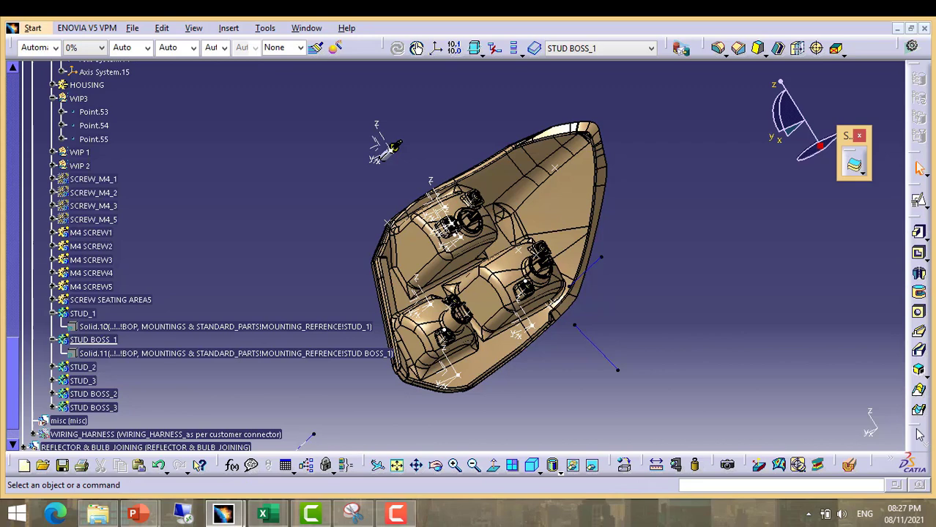
{"action": "left_click_drag", "start_coordinate": [930, 450], "coordinate": [880, 267]}
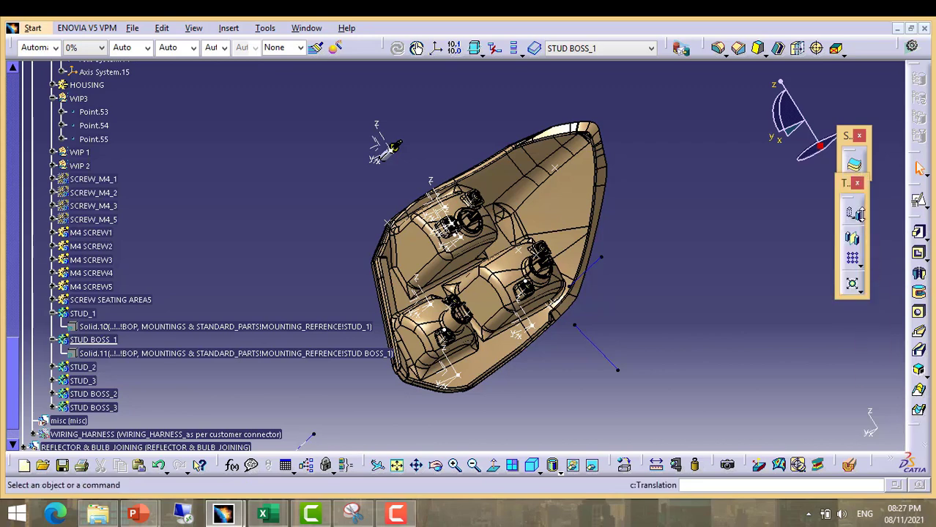
Try an axis to axis transformation of STUD BOSS_1 with Axis System.12 as reference and STUD BOSS AXIS as target
{"action": "left_click", "coordinate": [861, 219]}
{"action": "left_click", "coordinate": [907, 227]}
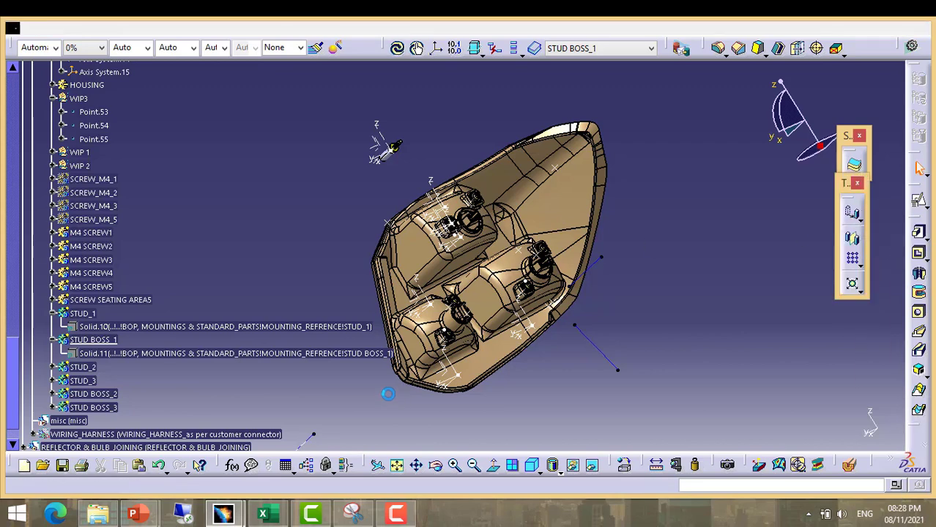
{"action": "middle_click_drag", "start_coordinate": [508, 280], "coordinate": [532, 286]}
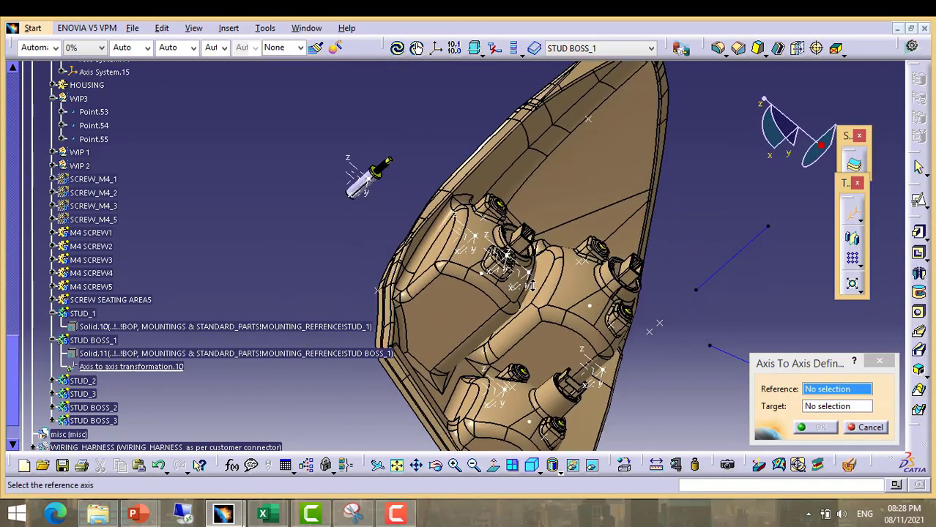
{"action": "left_click", "coordinate": [474, 240]}
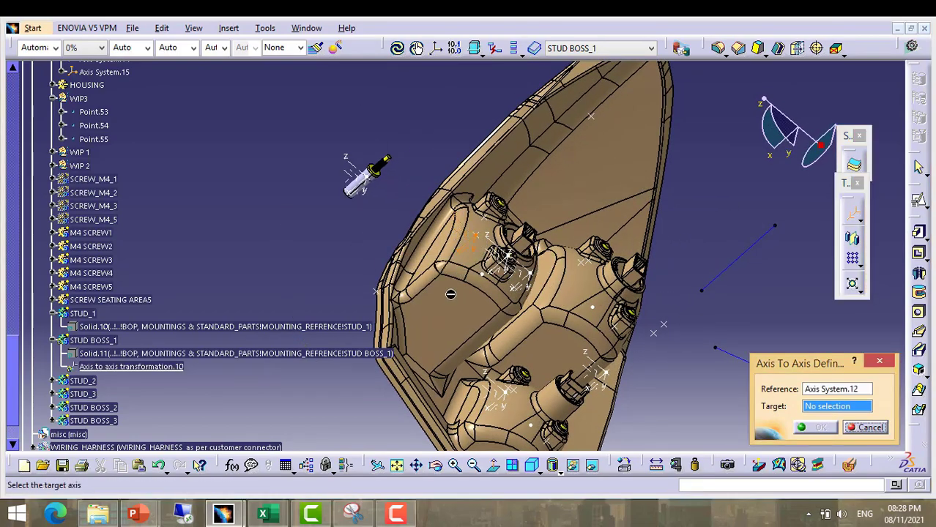
{"action": "left_click", "coordinate": [364, 168]}
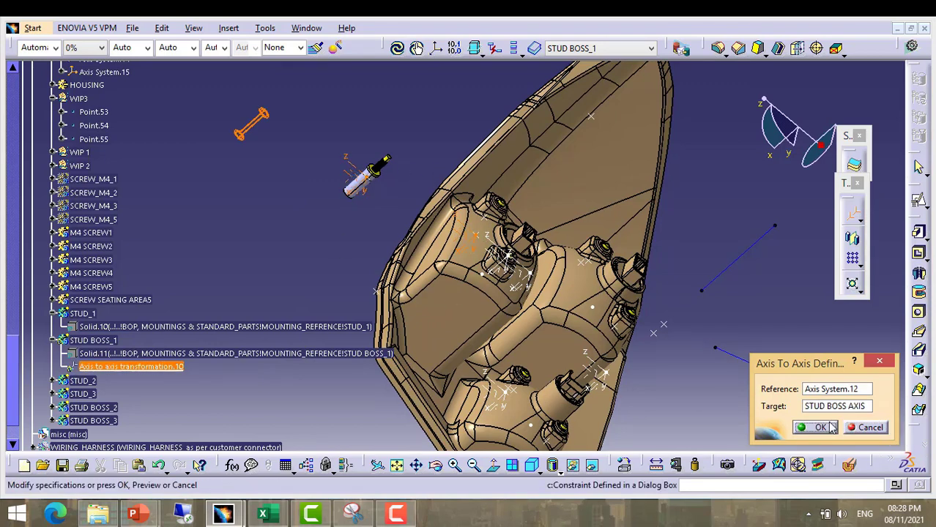
{"action": "left_click", "coordinate": [818, 427]}
{"action": "middle_click_drag", "start_coordinate": [429, 262], "coordinate": [574, 322]}
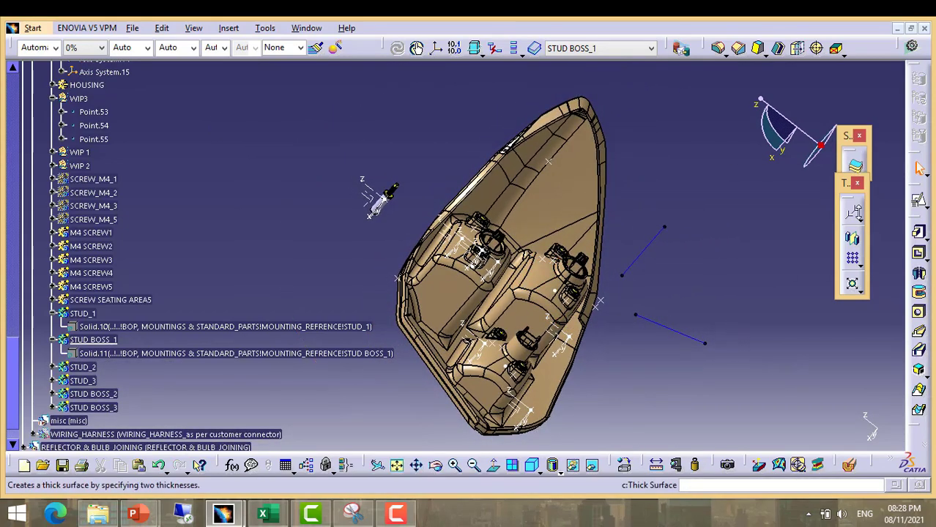
Transform STUD BOSS_1 axis to axis, with STUD BOSS AXIS as reference and Axis System.12 as target
{"action": "left_click", "coordinate": [851, 211]}
{"action": "mouse_move", "coordinate": [377, 240]}
{"action": "middle_mouse_down"}
{"action": "mouse_move", "coordinate": [394, 259]}
{"action": "mouse_move", "coordinate": [378, 228]}
{"action": "middle_mouse_up"}
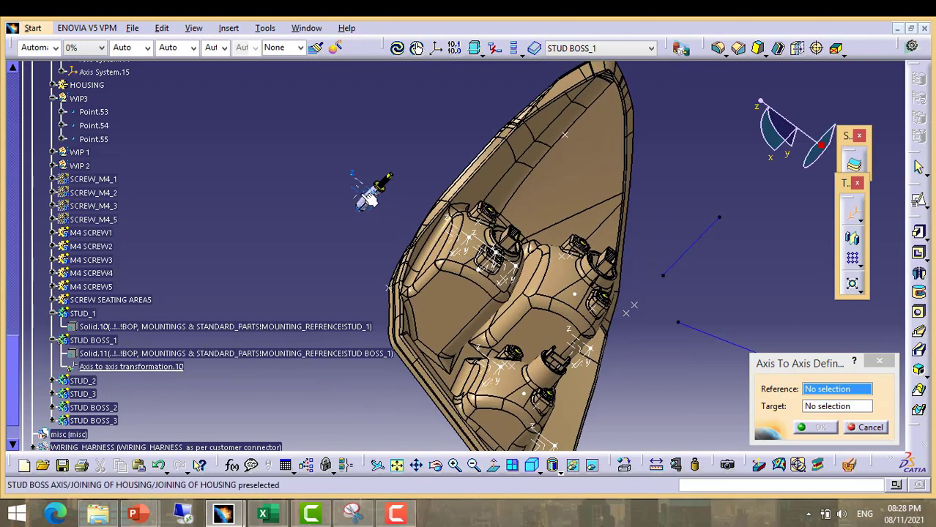
{"action": "left_click", "coordinate": [364, 196]}
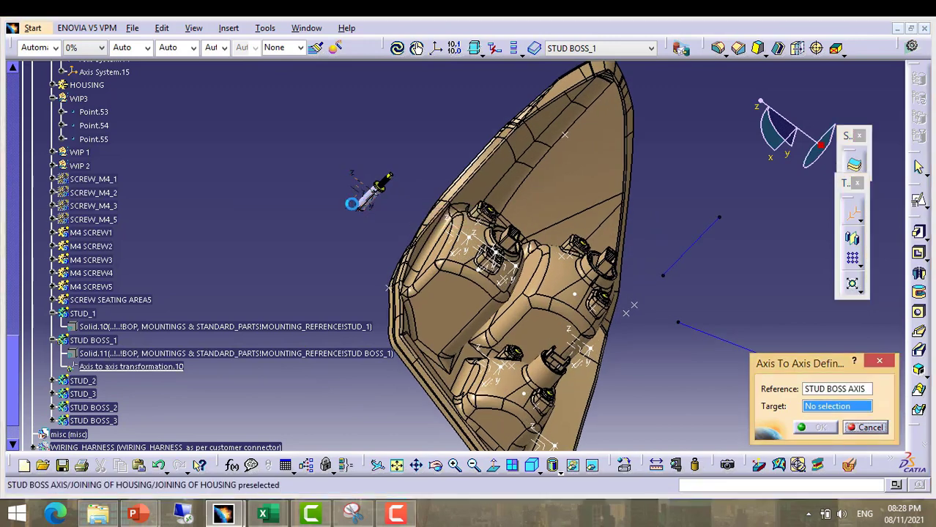
{"action": "left_click", "coordinate": [478, 251]}
{"action": "left_click", "coordinate": [821, 427]}
{"action": "middle_click_drag", "start_coordinate": [740, 385], "coordinate": [704, 364]}
{"action": "middle_click_drag", "start_coordinate": [579, 295], "coordinate": [685, 128]}
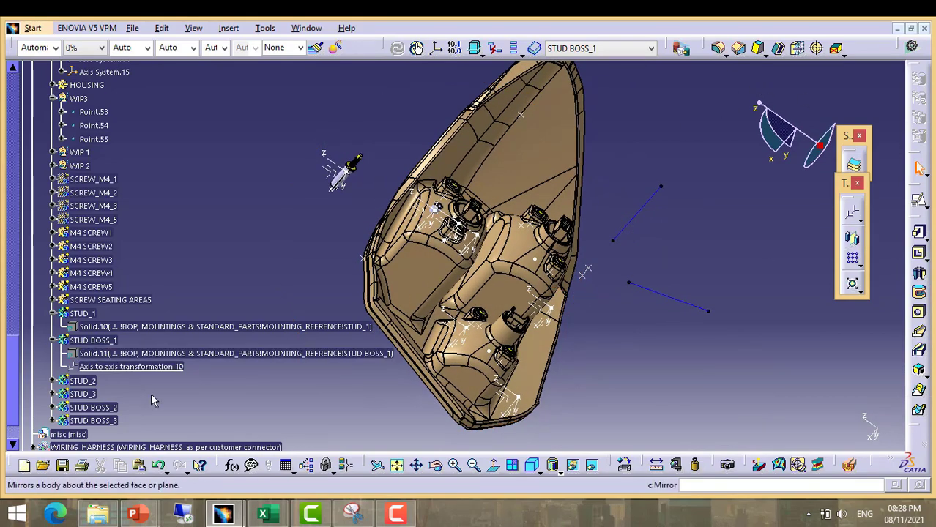
Define STUD BOSS_2 as the in-work object and transform it axis to axis from STUD BOSS AXIS to Axis System.14
{"action": "scroll", "coordinate": [139, 404], "scroll_direction": "down", "scroll_amount": 3}
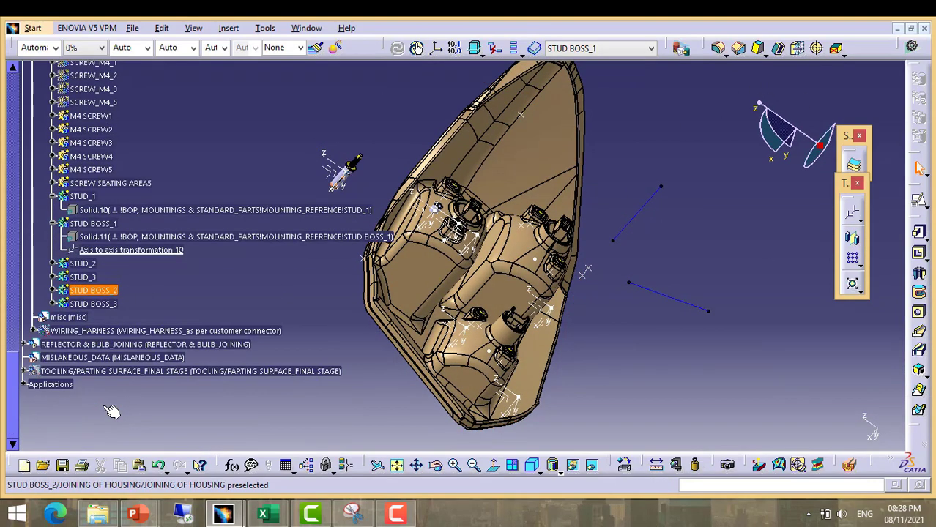
{"action": "right_click", "coordinate": [108, 293]}
{"action": "left_click", "coordinate": [157, 108]}
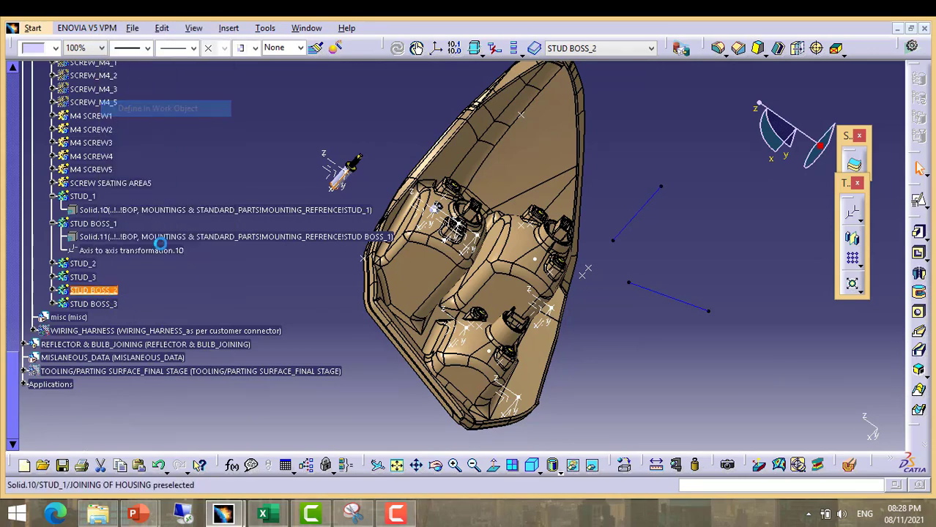
{"action": "left_click", "coordinate": [853, 216]}
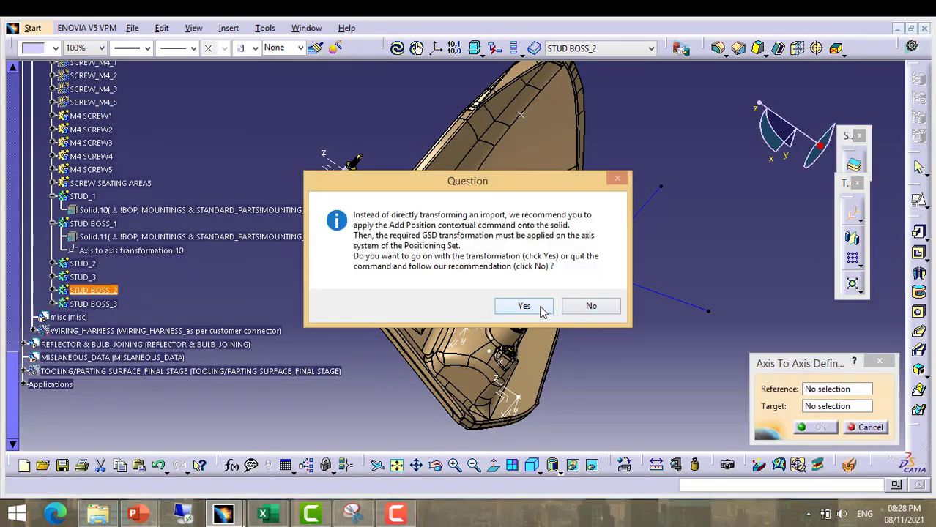
{"action": "left_click", "coordinate": [524, 307]}
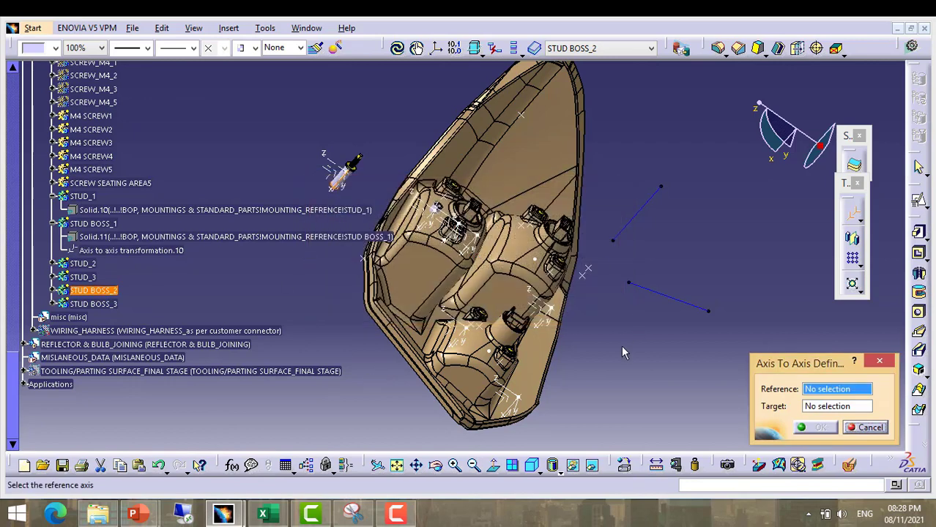
{"action": "mouse_move", "coordinate": [443, 208]}
{"action": "middle_mouse_down"}
{"action": "mouse_move", "coordinate": [455, 220]}
{"action": "mouse_move", "coordinate": [438, 208]}
{"action": "middle_mouse_up"}
{"action": "left_click", "coordinate": [344, 173]}
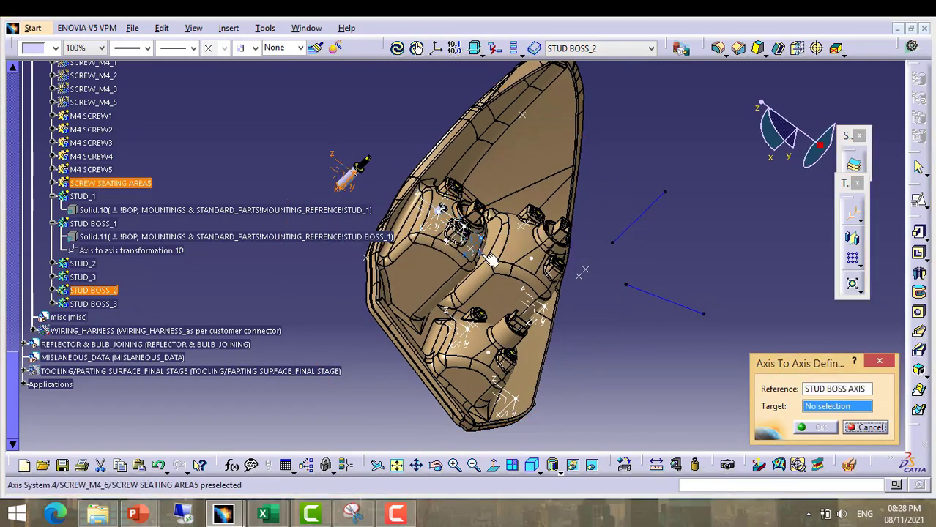
{"action": "middle_click_drag", "start_coordinate": [490, 260], "coordinate": [570, 336]}
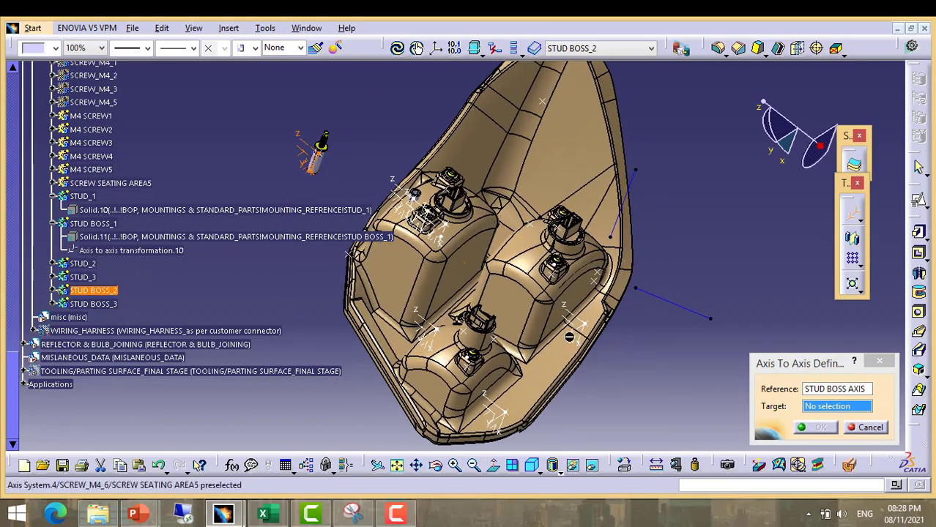
{"action": "left_click", "coordinate": [581, 331]}
{"action": "left_click", "coordinate": [820, 427]}
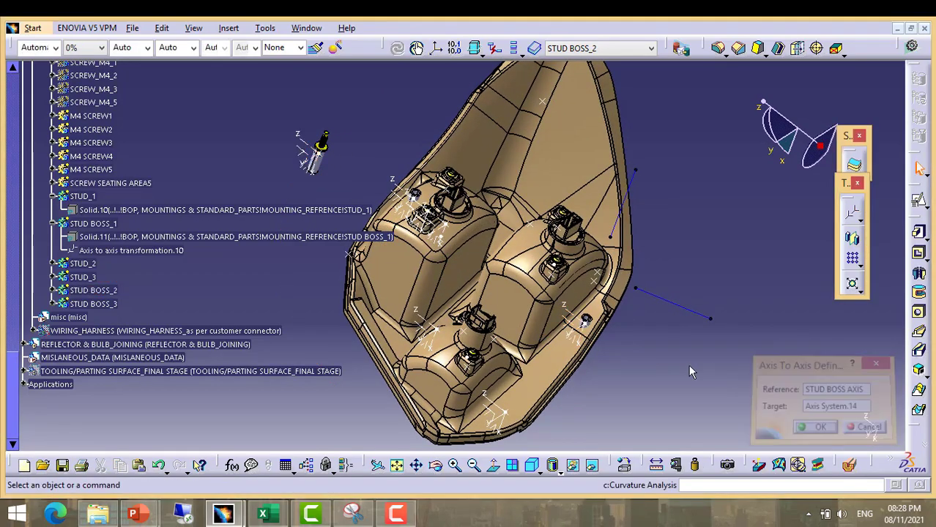
{"action": "middle_click_drag", "start_coordinate": [688, 365], "coordinate": [568, 366]}
Define STUD BOSS_3 as the in-work object and transform it axis to axis from STUD BOSS AXIS to Axis System.15
{"action": "scroll", "coordinate": [544, 338], "scroll_direction": "up", "scroll_amount": 1}
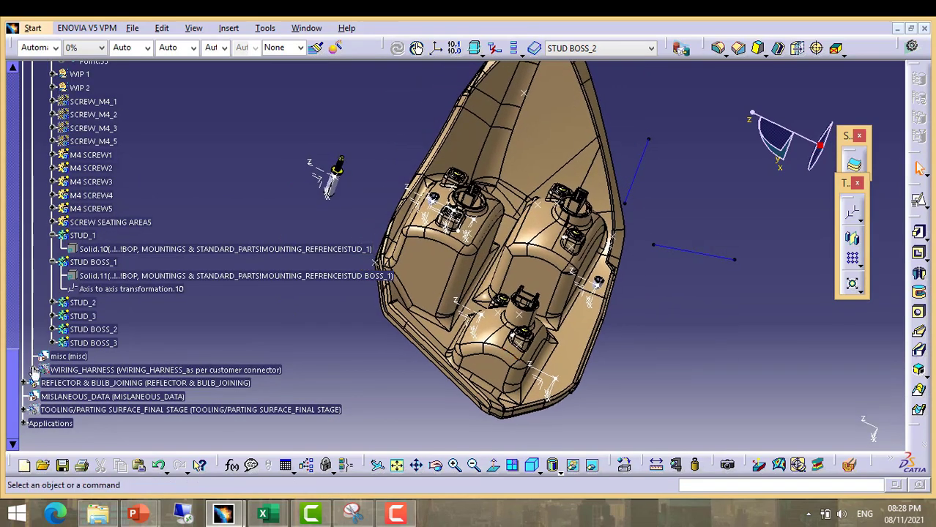
{"action": "right_click", "coordinate": [98, 343]}
{"action": "left_click", "coordinate": [156, 159]}
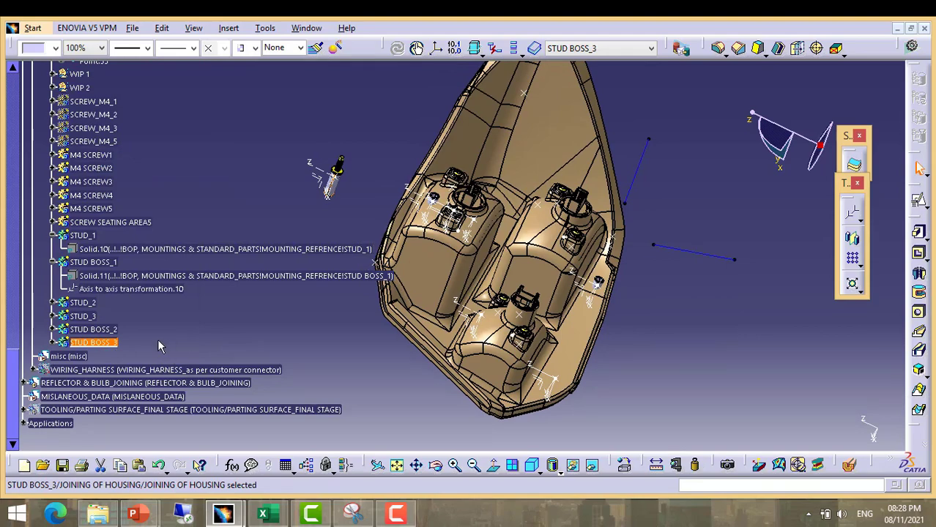
{"action": "middle_click_drag", "start_coordinate": [549, 303], "coordinate": [501, 315]}
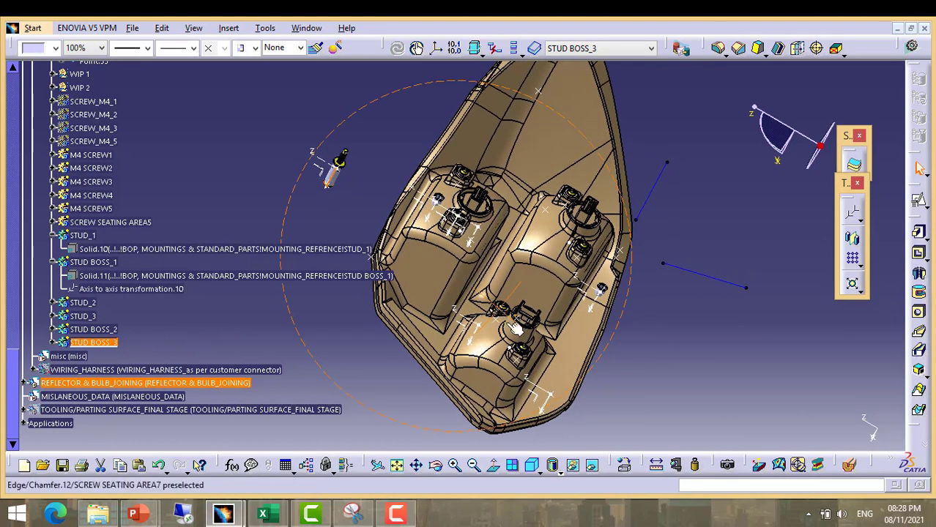
{"action": "left_click", "coordinate": [854, 214]}
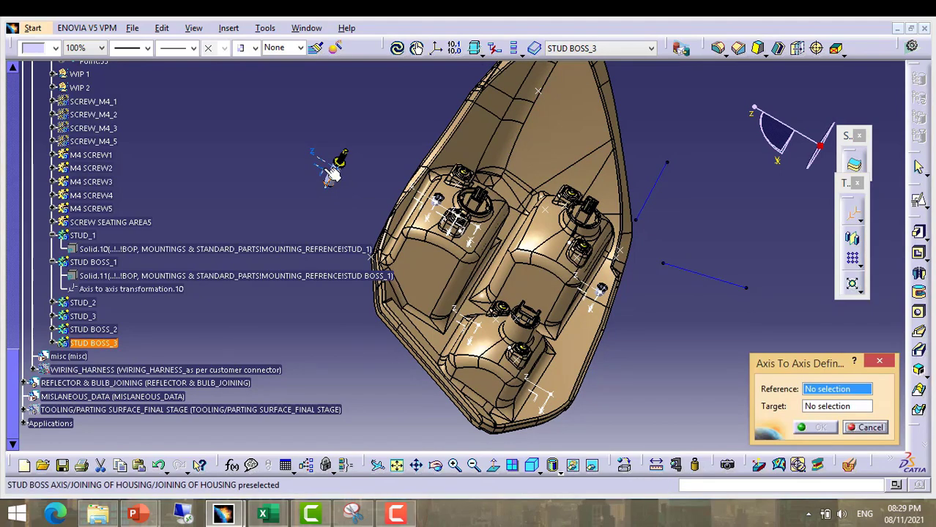
{"action": "left_click", "coordinate": [555, 405]}
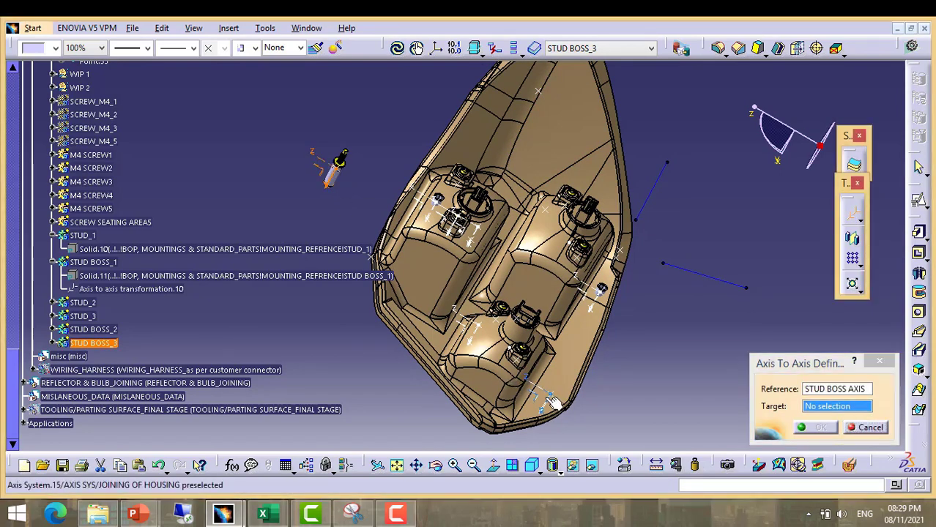
{"action": "left_click", "coordinate": [555, 402]}
{"action": "middle_click_drag", "start_coordinate": [554, 402], "coordinate": [586, 388]}
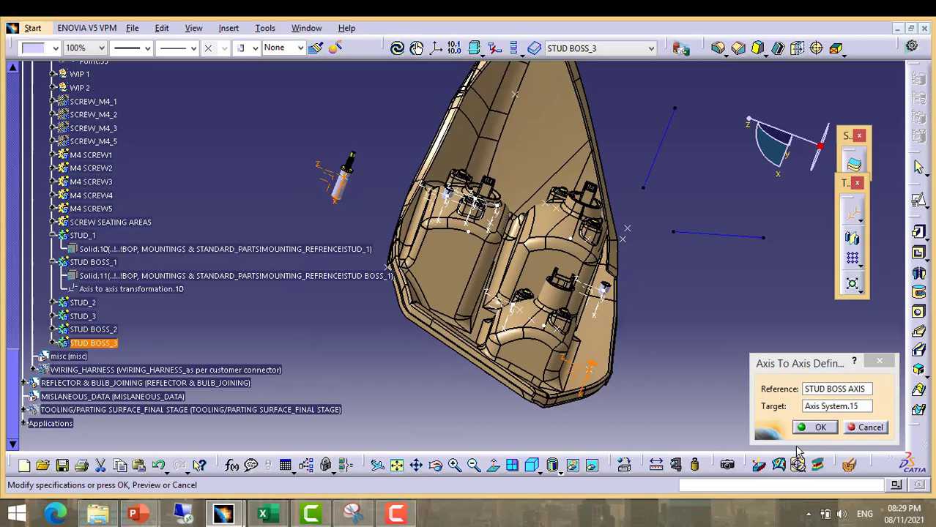
{"action": "left_click", "coordinate": [815, 427]}
Examine the three placed stud bosses in the housing and the stud outside it, highlighting STUD BOSS_1 to identify it
{"action": "middle_click_drag", "start_coordinate": [534, 366], "coordinate": [505, 285]}
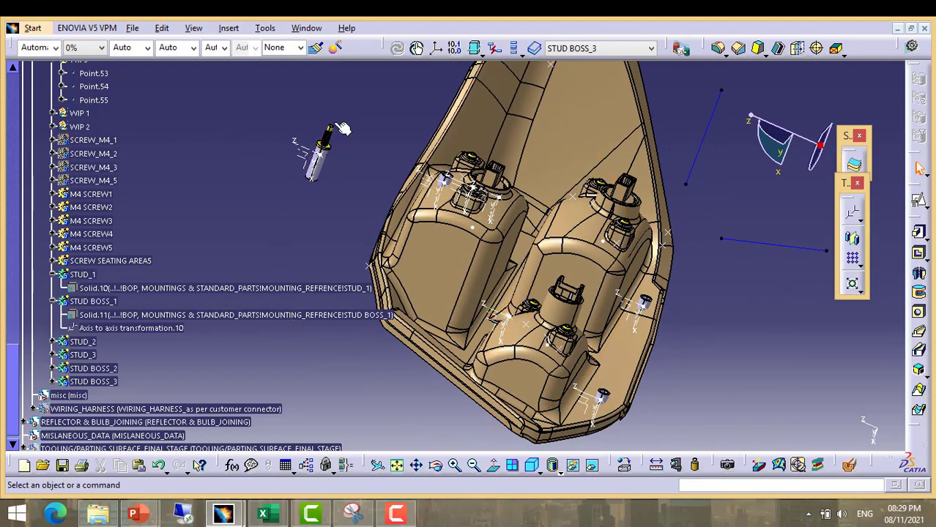
{"action": "middle_click_drag", "start_coordinate": [374, 292], "coordinate": [373, 270]}
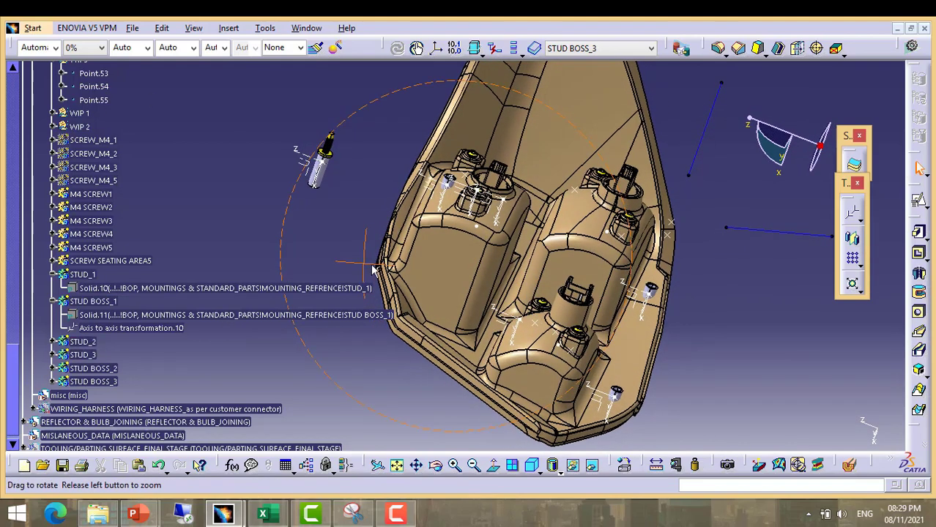
{"action": "middle_click_drag", "start_coordinate": [413, 305], "coordinate": [449, 292]}
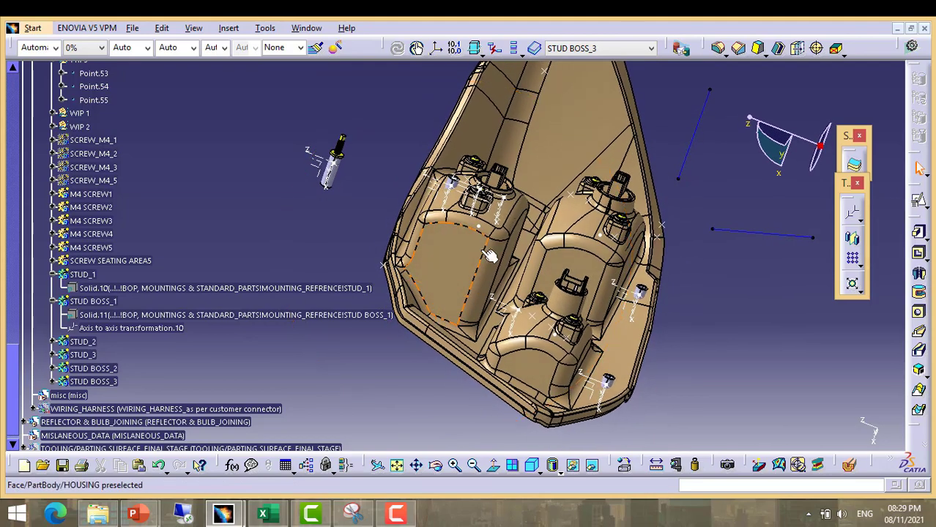
{"action": "scroll", "coordinate": [485, 247], "scroll_direction": "up", "scroll_amount": 1}
{"action": "middle_click_drag", "start_coordinate": [479, 237], "coordinate": [475, 278]}
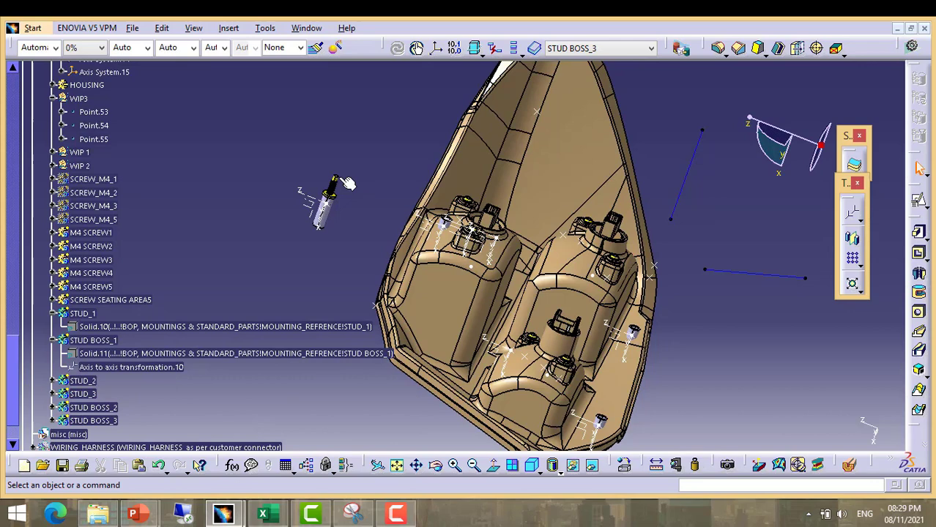
{"action": "left_click", "coordinate": [172, 395]}
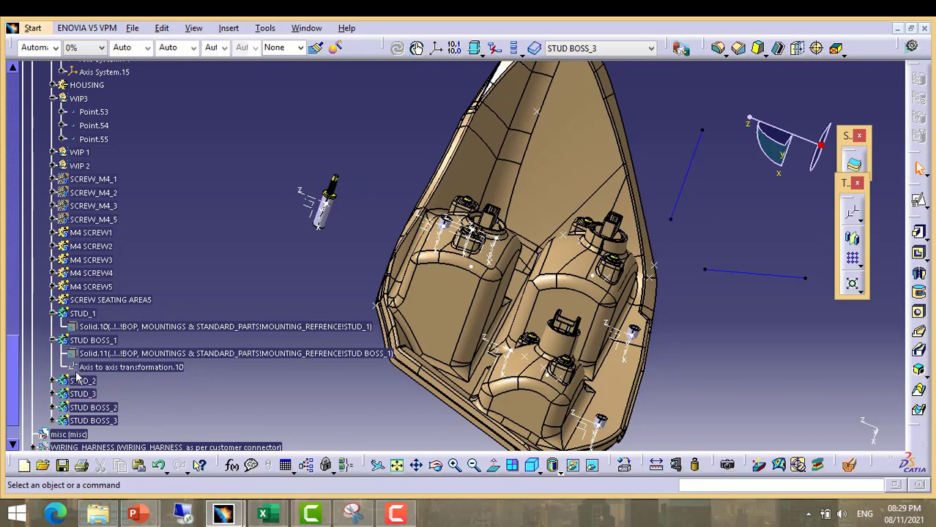
{"action": "left_click", "coordinate": [95, 341]}
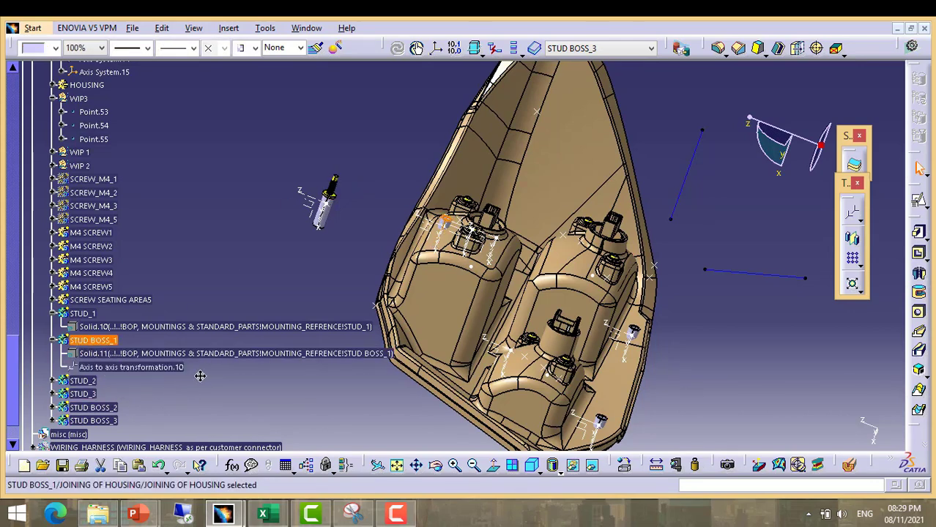
{"action": "middle_click_drag", "start_coordinate": [198, 375], "coordinate": [275, 326]}
{"action": "left_click", "coordinate": [296, 217]}
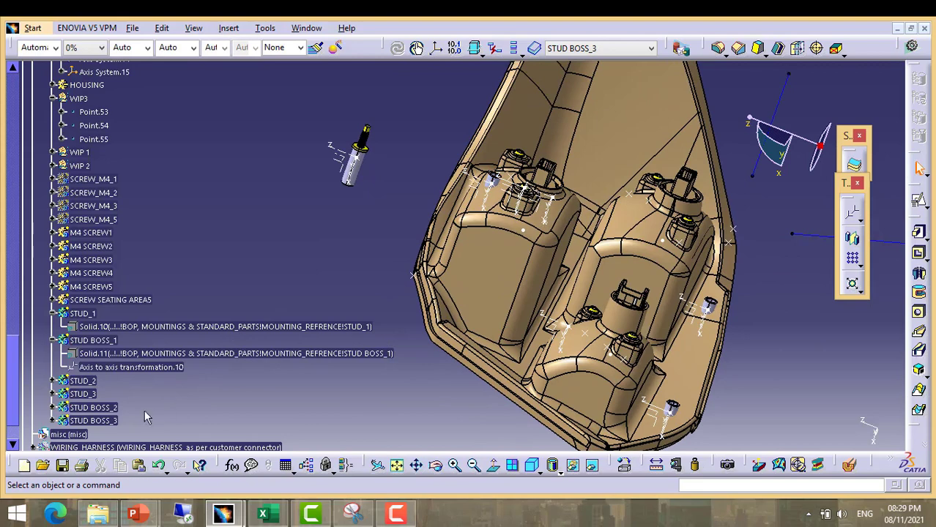
Copy the axis to axis transformation of STUD BOSS_1 and paste it into STUD_1 in JOINING OF HOUSING
{"action": "left_click", "coordinate": [136, 367]}
{"action": "right_click", "coordinate": [135, 370]}
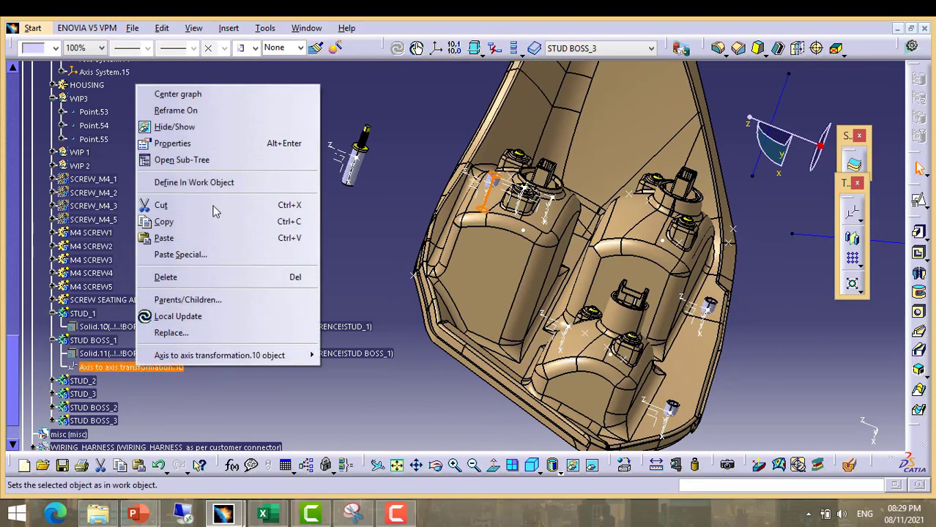
{"action": "left_click", "coordinate": [192, 223]}
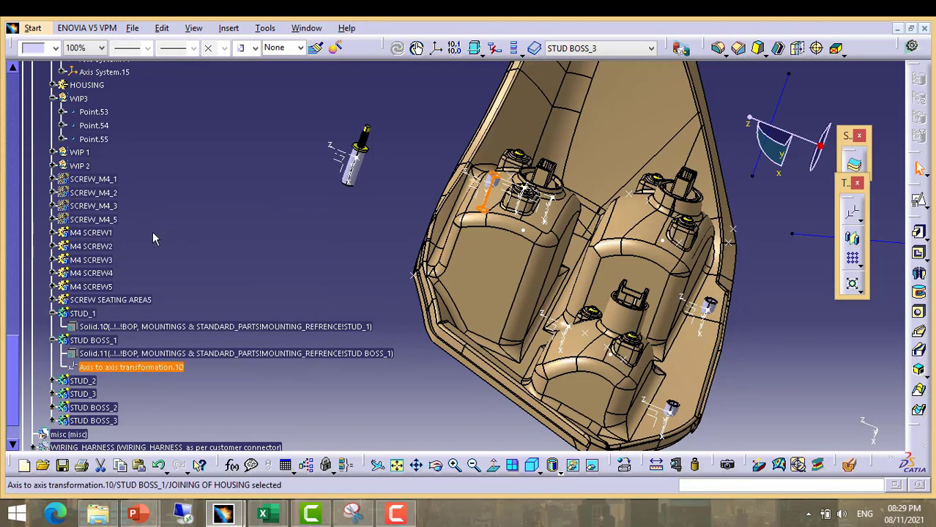
{"action": "left_click", "coordinate": [84, 314]}
{"action": "right_click", "coordinate": [84, 314]}
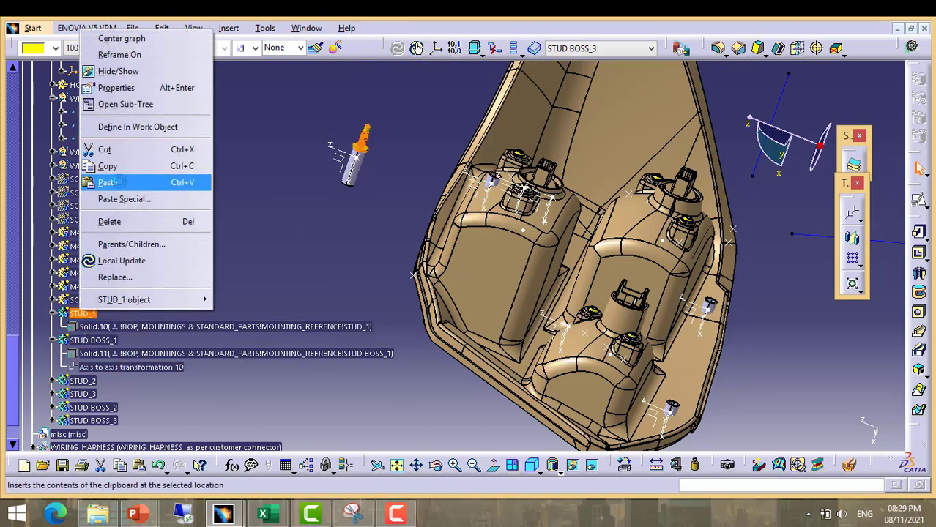
{"action": "left_click", "coordinate": [118, 181]}
{"action": "left_click", "coordinate": [223, 174]}
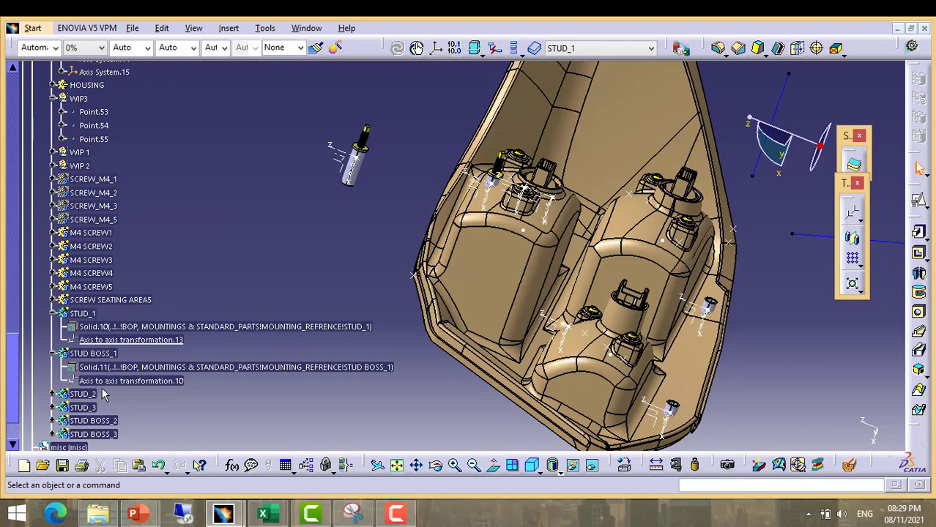
Copy the axis to axis transformation of STUD BOSS_2 and paste it into STUD_2
{"action": "scroll", "coordinate": [99, 385], "scroll_direction": "down", "scroll_amount": 2}
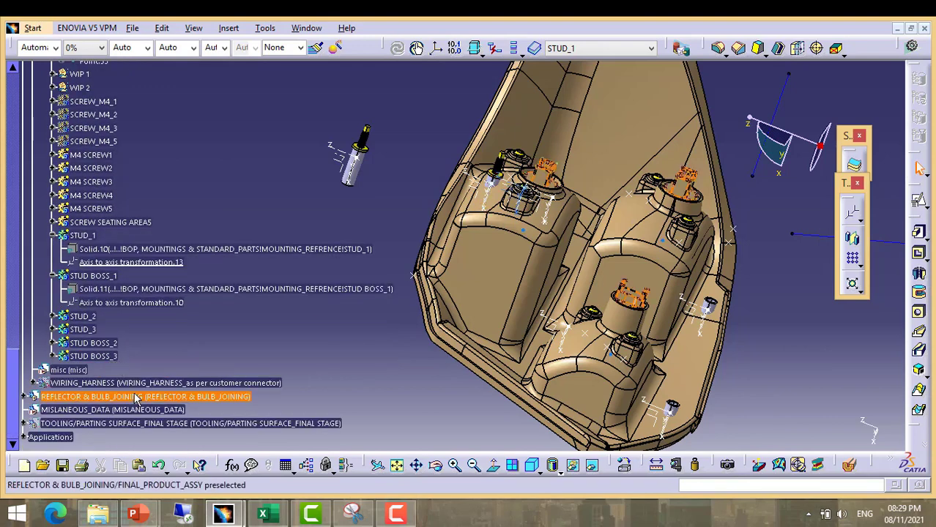
{"action": "left_click", "coordinate": [55, 344]}
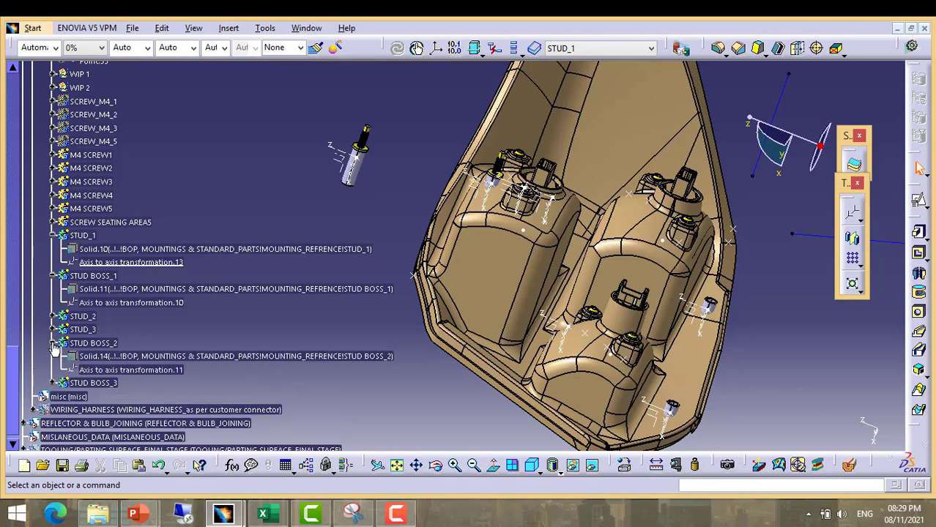
{"action": "right_click", "coordinate": [121, 370]}
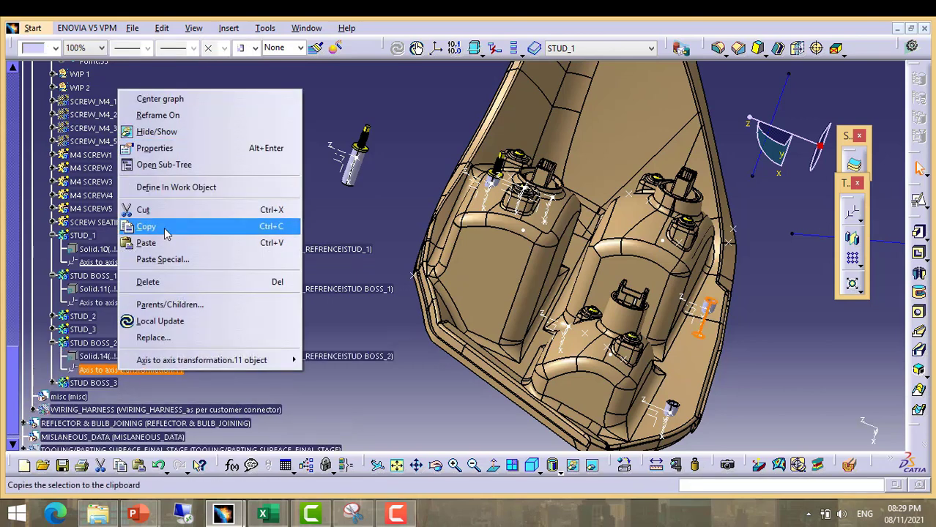
{"action": "left_click", "coordinate": [167, 233]}
{"action": "left_click", "coordinate": [56, 317]}
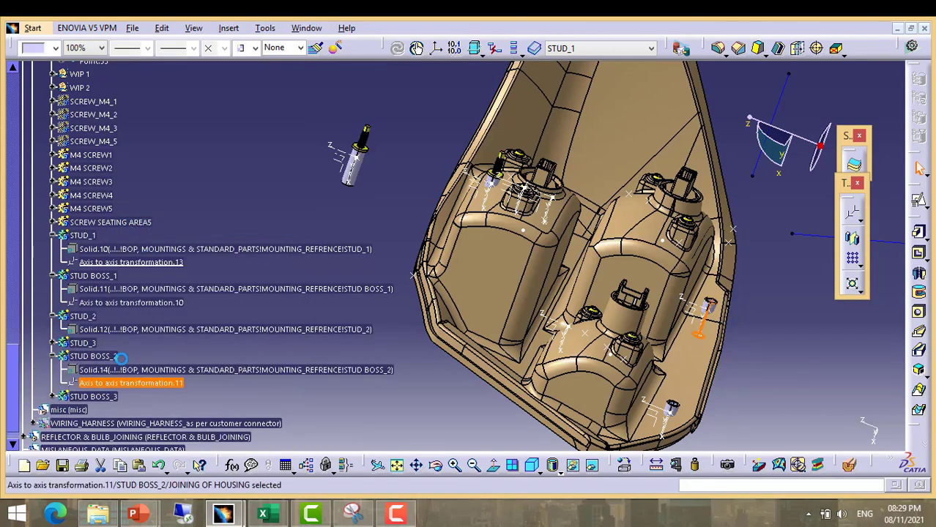
{"action": "right_click", "coordinate": [84, 316]}
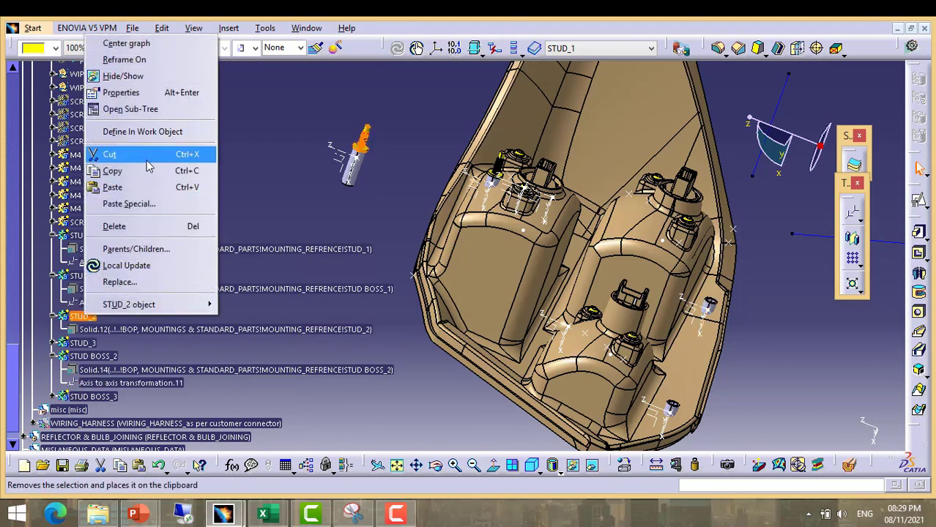
{"action": "left_click", "coordinate": [113, 187]}
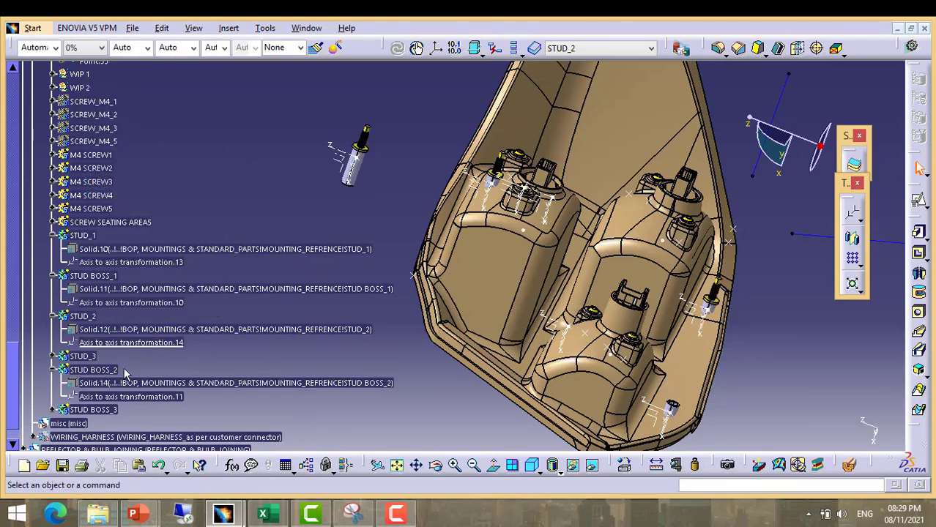
Copy the axis to axis transformation of STUD BOSS_3, define STUD_3 as the in-work object and paste the transformation into it
{"action": "scroll", "coordinate": [125, 373], "scroll_direction": "down", "scroll_amount": 3}
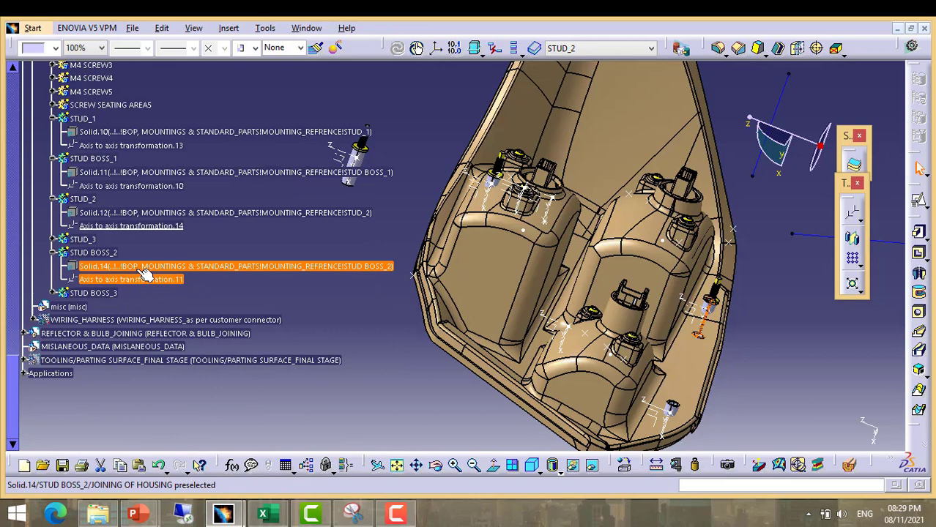
{"action": "left_click", "coordinate": [54, 293]}
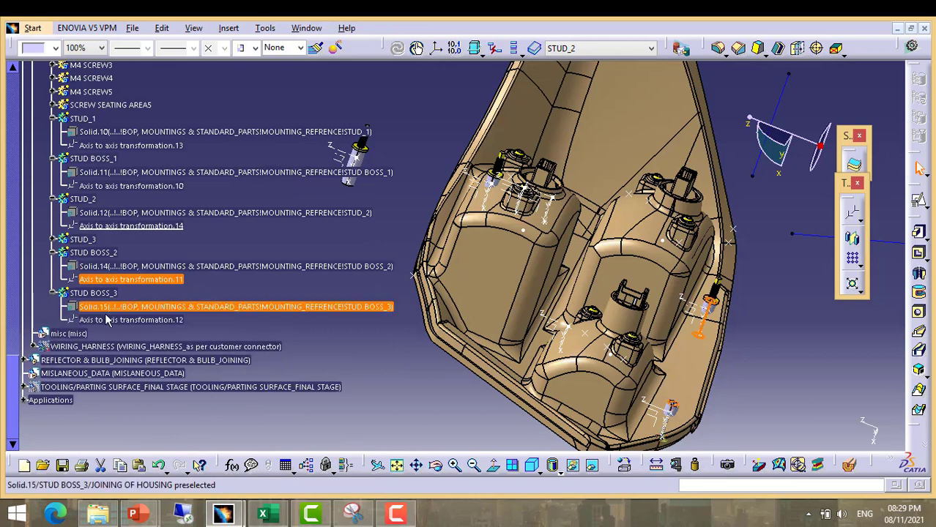
{"action": "right_click", "coordinate": [149, 326]}
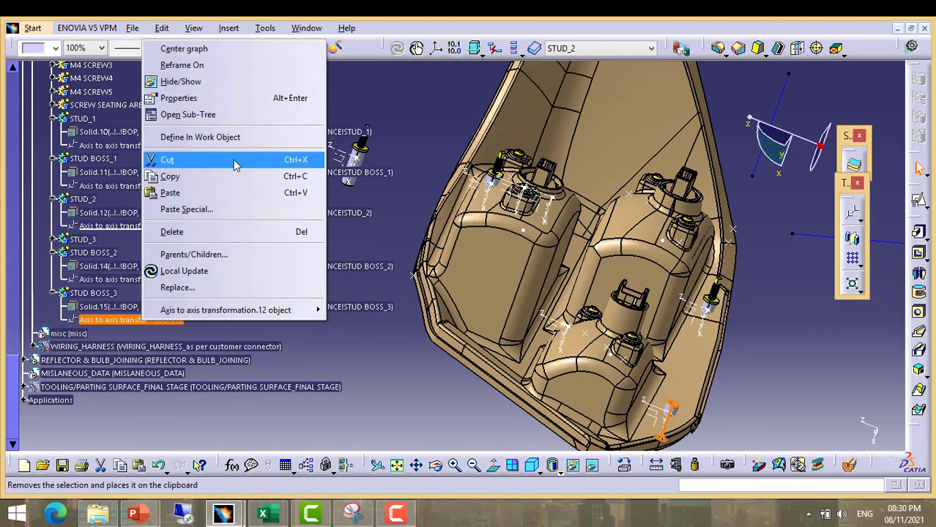
{"action": "left_click", "coordinate": [190, 192]}
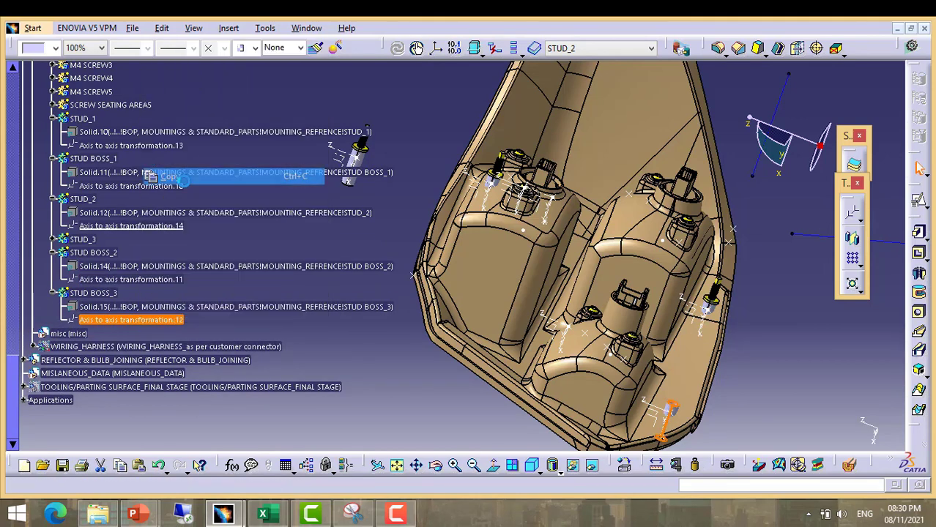
{"action": "left_click", "coordinate": [53, 241]}
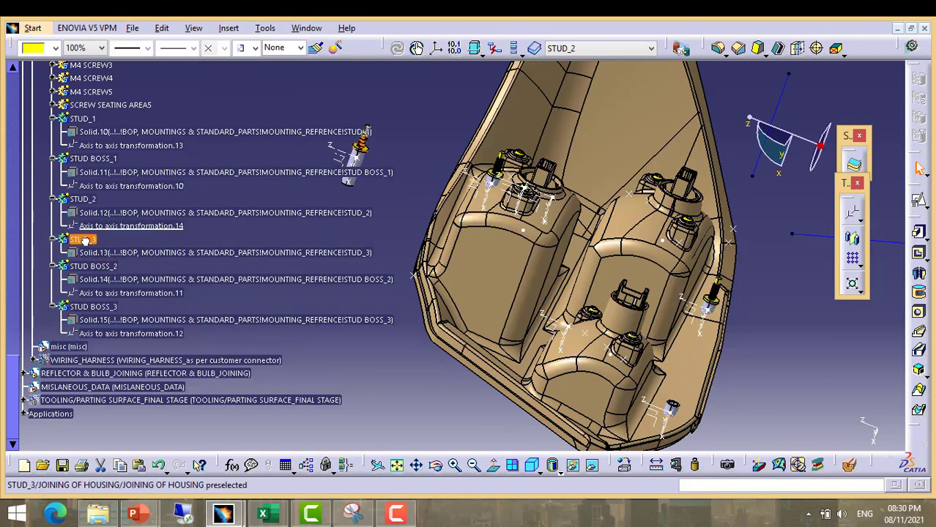
{"action": "right_click", "coordinate": [85, 240]}
{"action": "left_click", "coordinate": [136, 317]}
{"action": "right_click", "coordinate": [86, 240]}
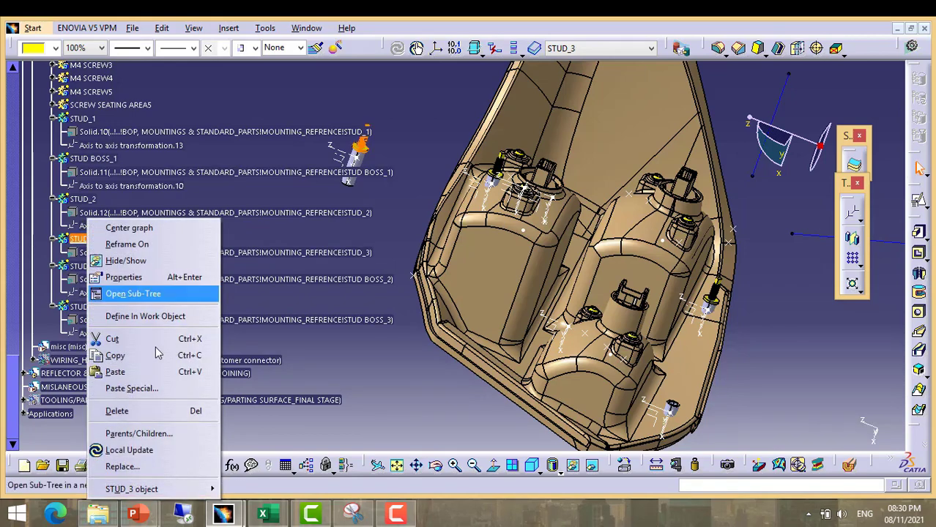
{"action": "left_click", "coordinate": [136, 371]}
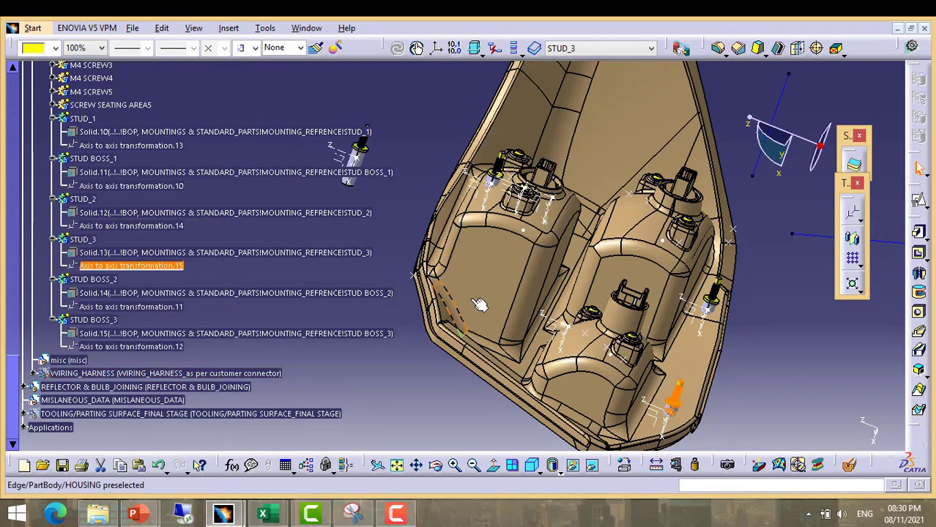
Hide the source bodies STUD_1 to STUD_3 and STUD BOSS_1 to STUD BOSS_3 in the MOUNTINGS of MOUNTING_REFRENCE
{"action": "middle_click_drag", "start_coordinate": [486, 296], "coordinate": [540, 242]}
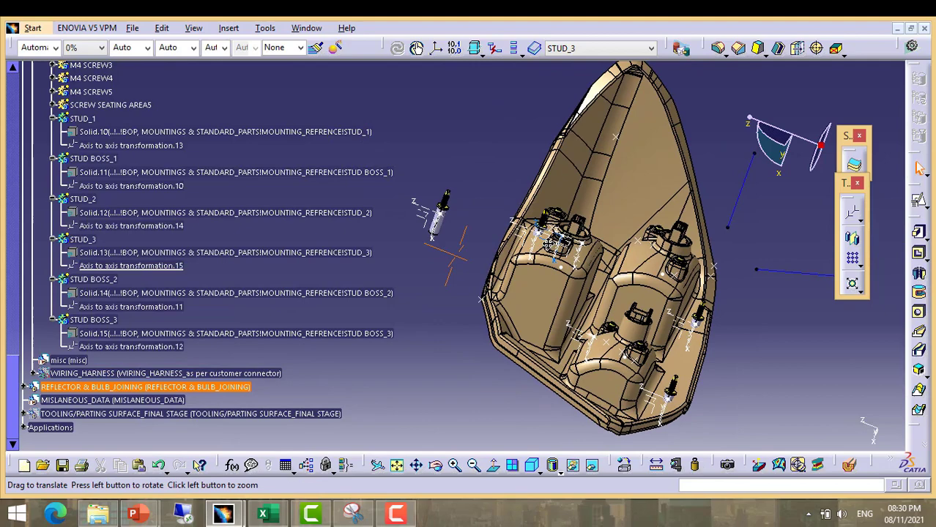
{"action": "scroll", "coordinate": [228, 294], "scroll_direction": "up", "scroll_amount": 8}
{"action": "scroll", "coordinate": [204, 300], "scroll_direction": "up", "scroll_amount": 15}
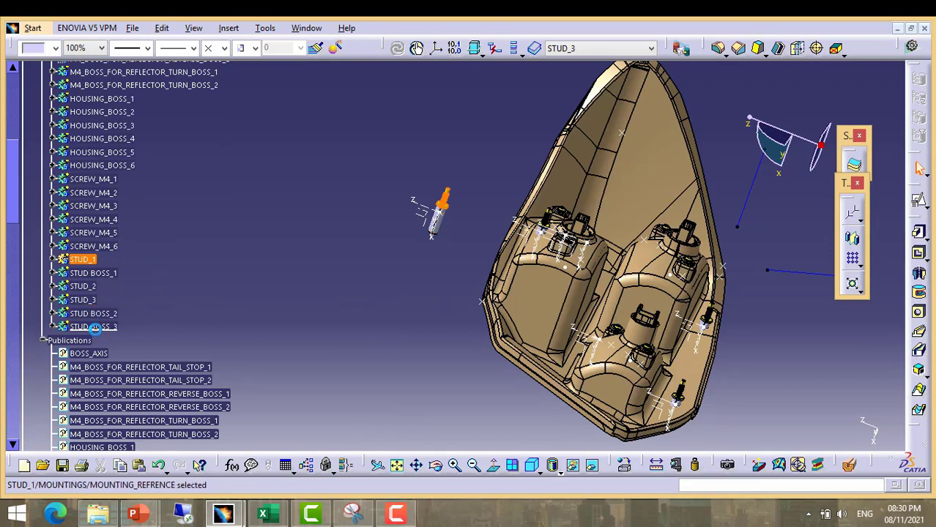
{"action": "right_click", "coordinate": [103, 331]}
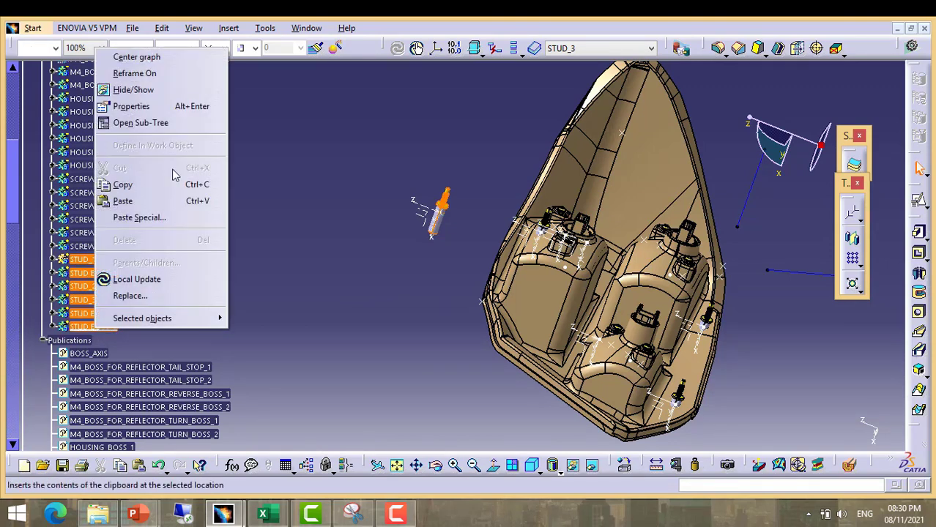
{"action": "left_click", "coordinate": [147, 91]}
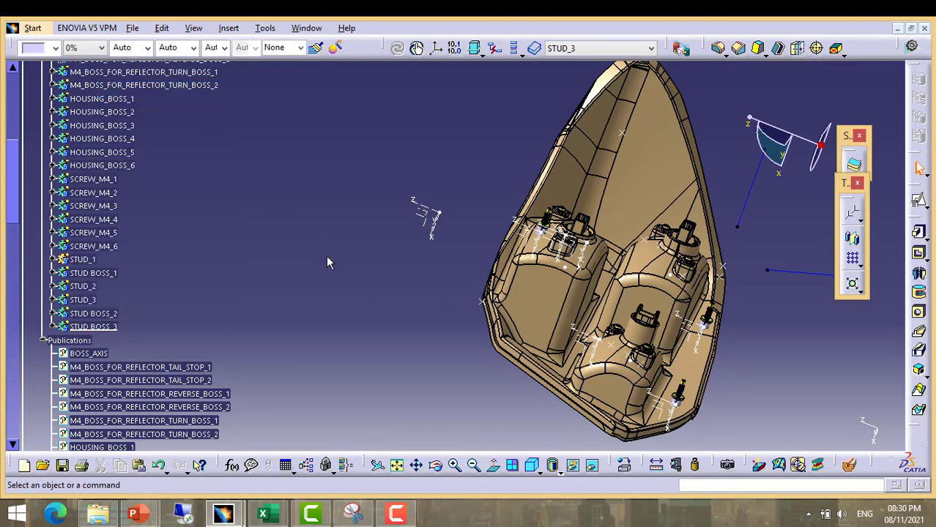
Examine the placed studs and stud bosses inside the housing up close from a different angle
{"action": "scroll", "coordinate": [501, 333], "scroll_direction": "up", "scroll_amount": 1}
{"action": "middle_click_drag", "start_coordinate": [361, 294], "coordinate": [388, 235]}
{"action": "scroll", "coordinate": [579, 338], "scroll_direction": "up", "scroll_amount": 1}
{"action": "middle_click_drag", "start_coordinate": [425, 271], "coordinate": [446, 221]}
{"action": "middle_click_drag", "start_coordinate": [480, 293], "coordinate": [495, 315]}
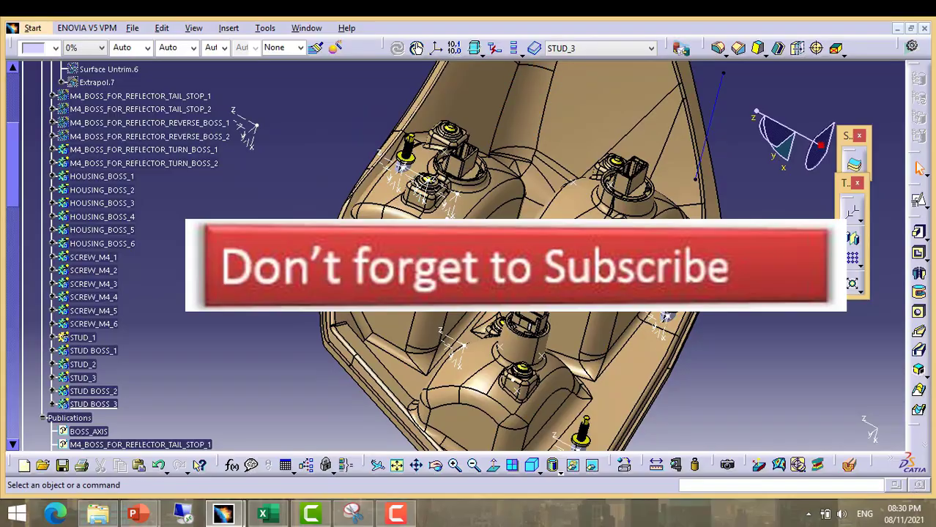